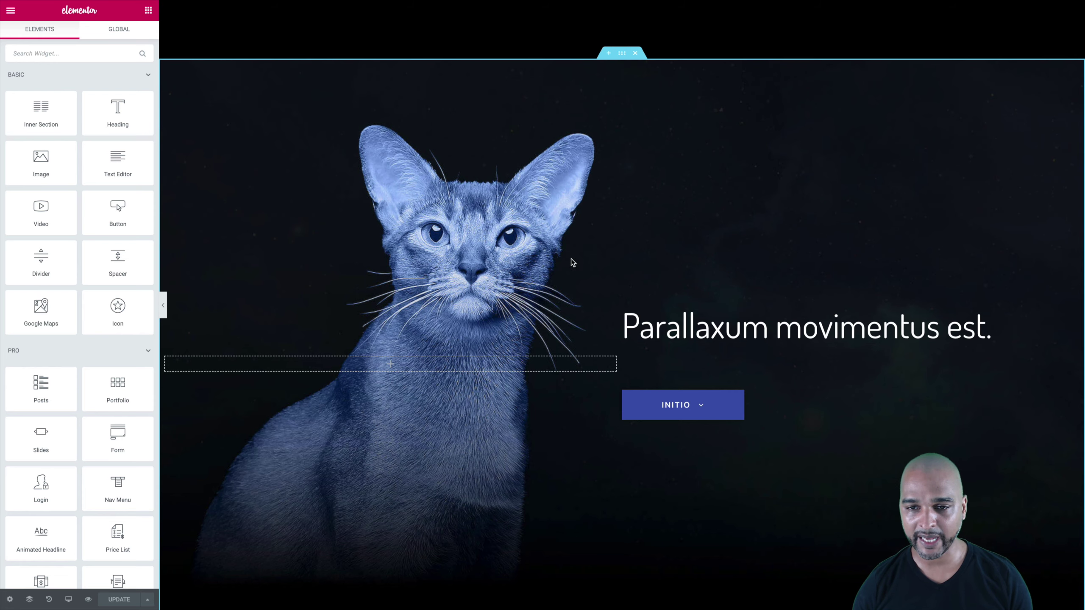
- Open the settings of the first hero section with the cat background and show the Navigator
{"action": "scroll", "coordinate": [582, 192], "scroll_direction": "down", "scroll_amount": 12}
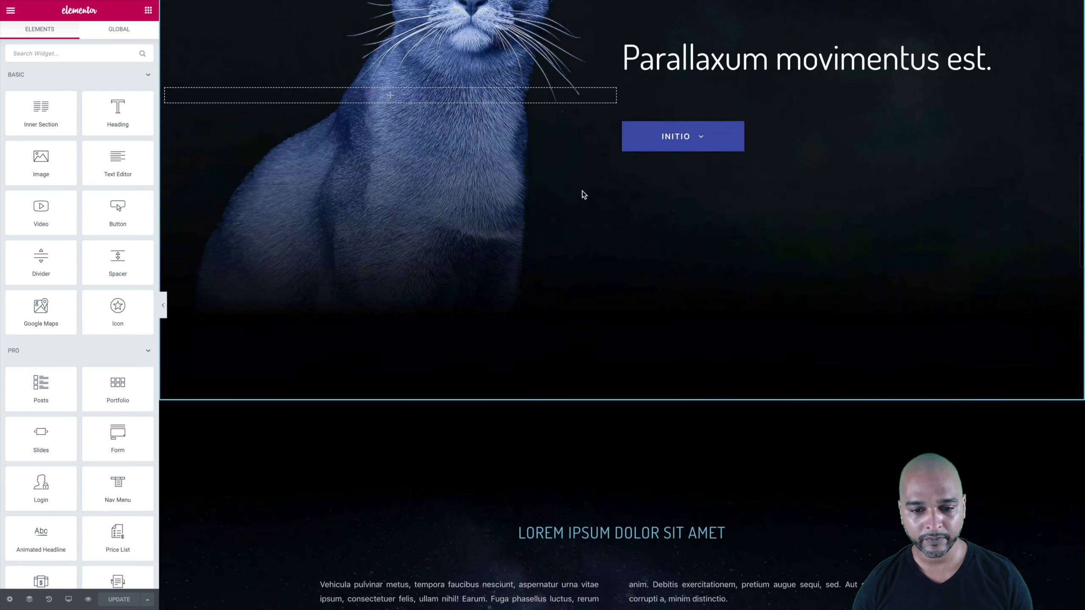
{"action": "scroll", "coordinate": [535, 259], "scroll_direction": "down", "scroll_amount": 8}
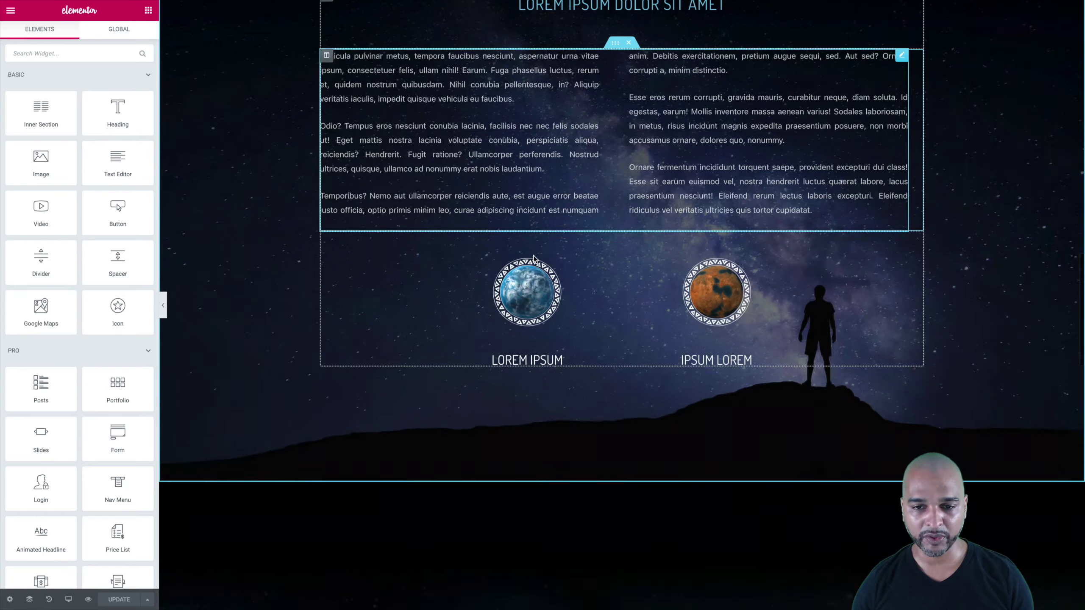
{"action": "scroll", "coordinate": [535, 259], "scroll_direction": "down", "scroll_amount": 14}
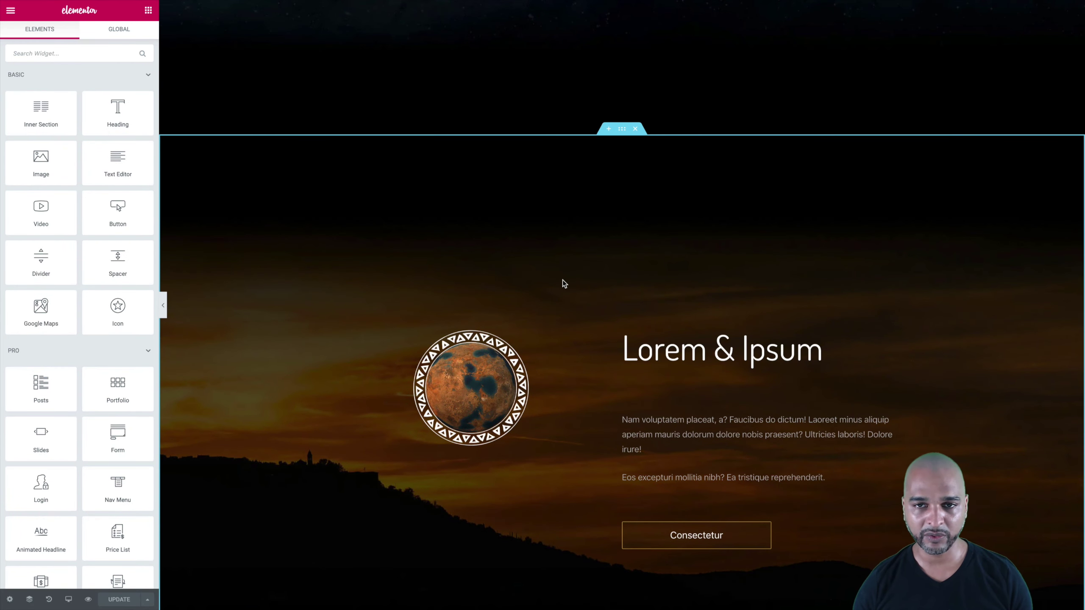
{"action": "scroll", "coordinate": [563, 280], "scroll_direction": "up", "scroll_amount": 20}
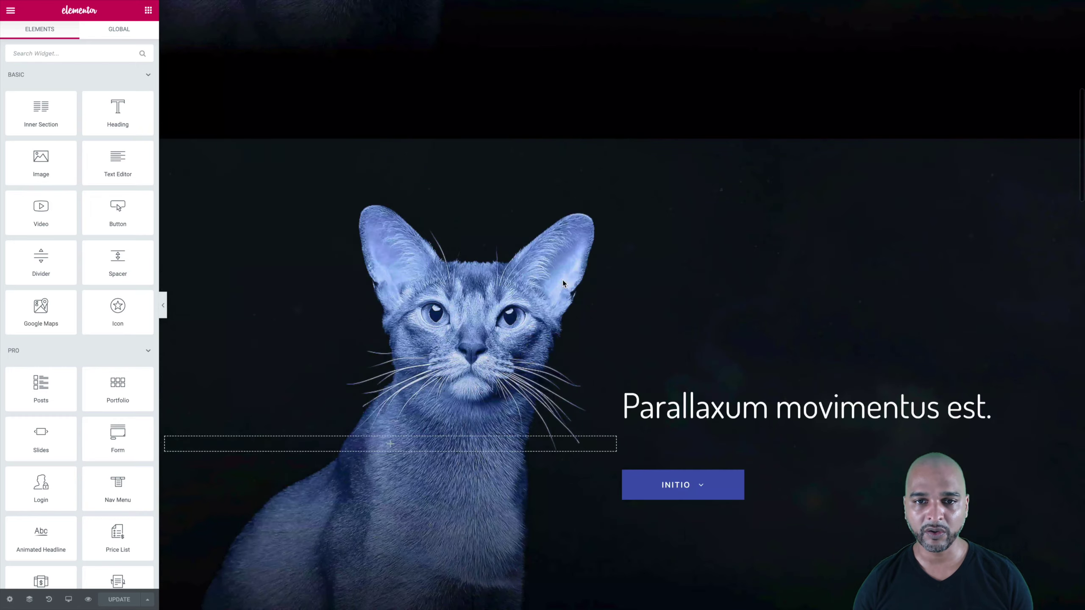
{"action": "scroll", "coordinate": [563, 280], "scroll_direction": "down", "scroll_amount": 3}
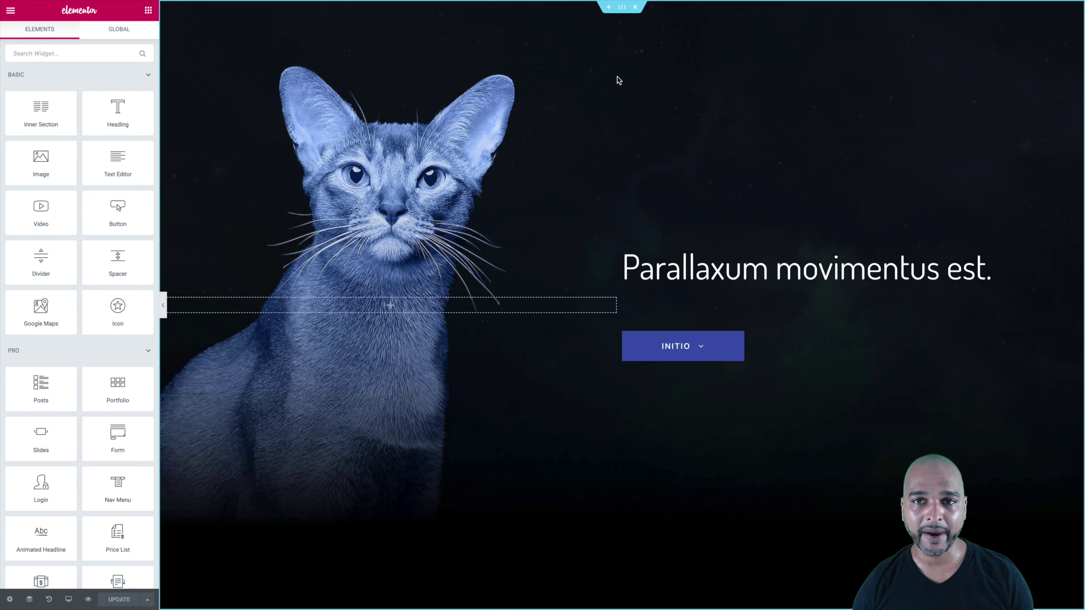
{"action": "left_click", "coordinate": [622, 10]}
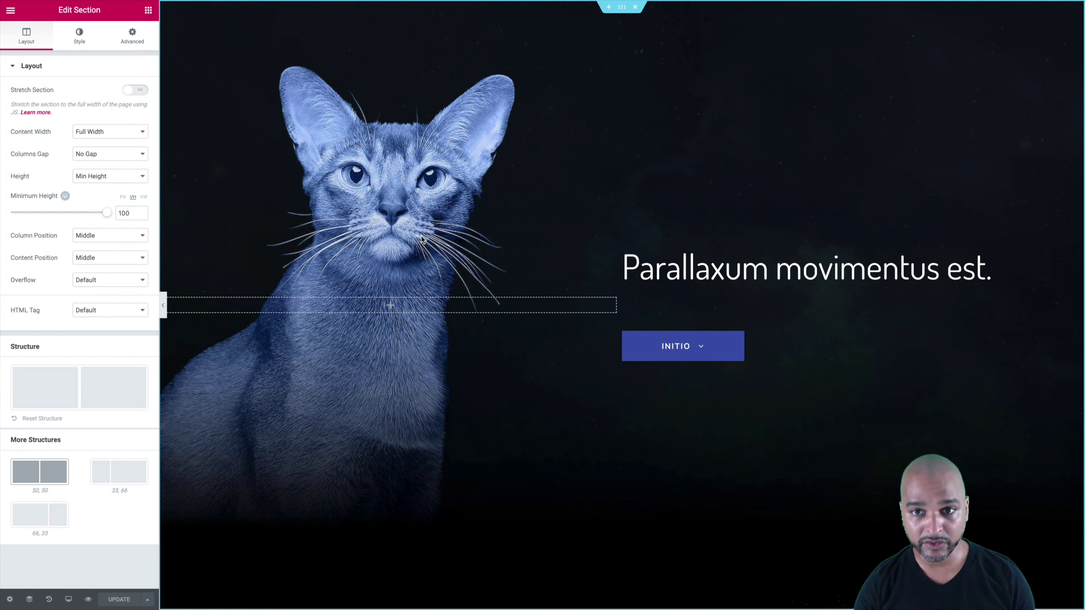
{"action": "key", "text": "ctrl+i"}
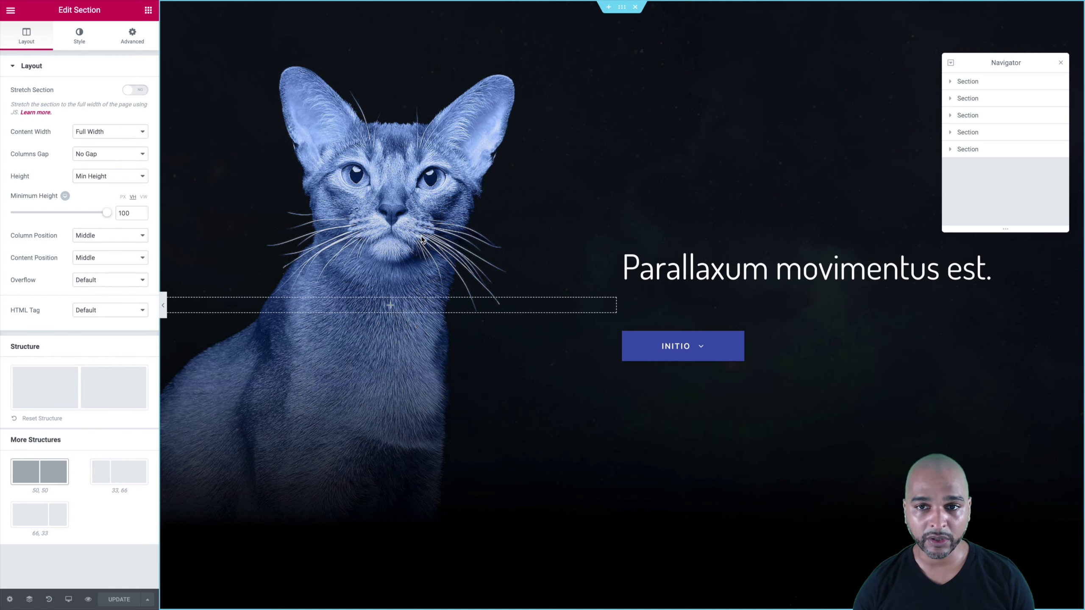
- Rename the second section in the Navigator to "Section Mobile"
{"action": "left_click", "coordinate": [967, 84]}
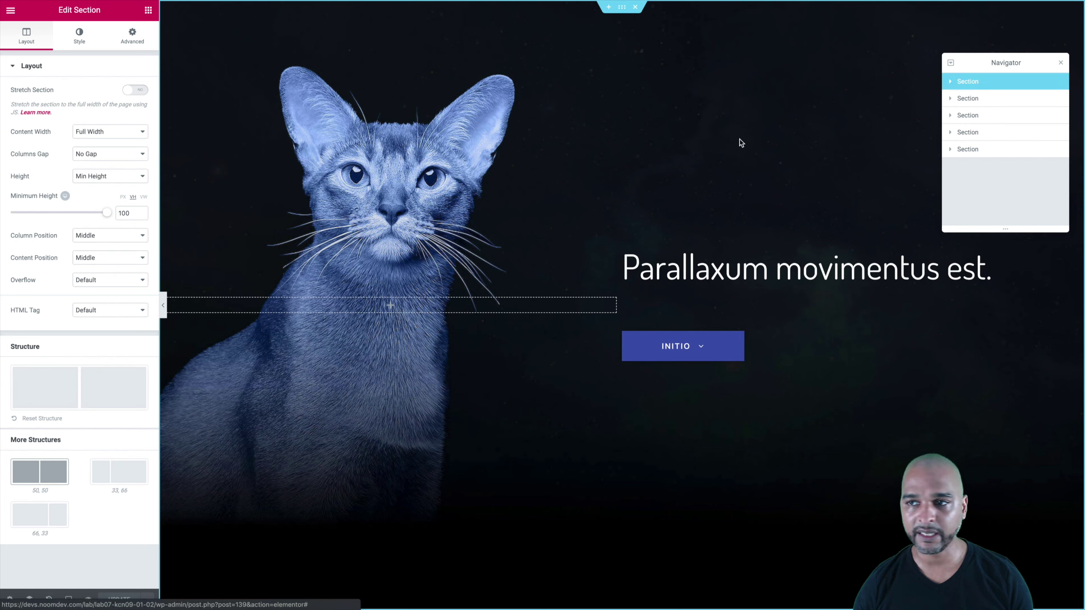
{"action": "double_click", "coordinate": [972, 99]}
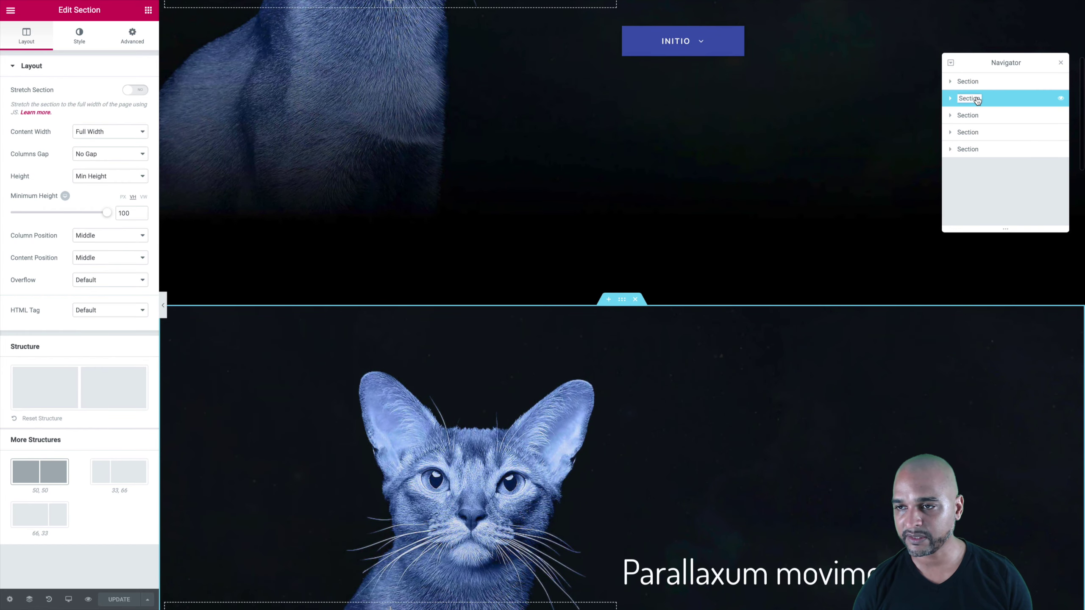
{"action": "type", "text": "Mobile"}
{"action": "key", "text": "Return"}
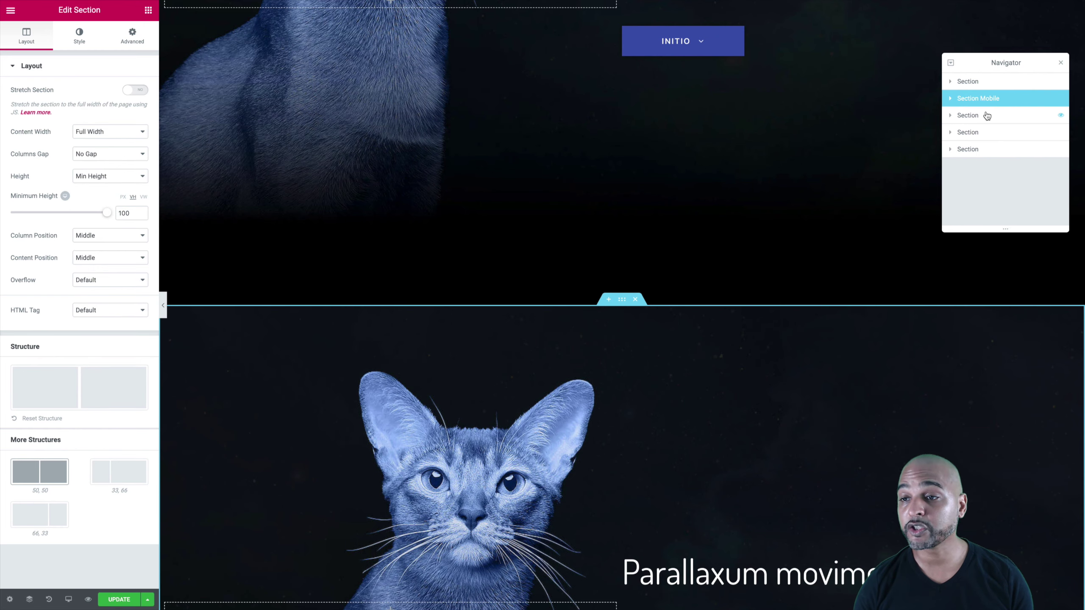
- Enable Scrolling Effects on the first section's background and add the Vertical Scroll effect
{"action": "left_click", "coordinate": [968, 86]}
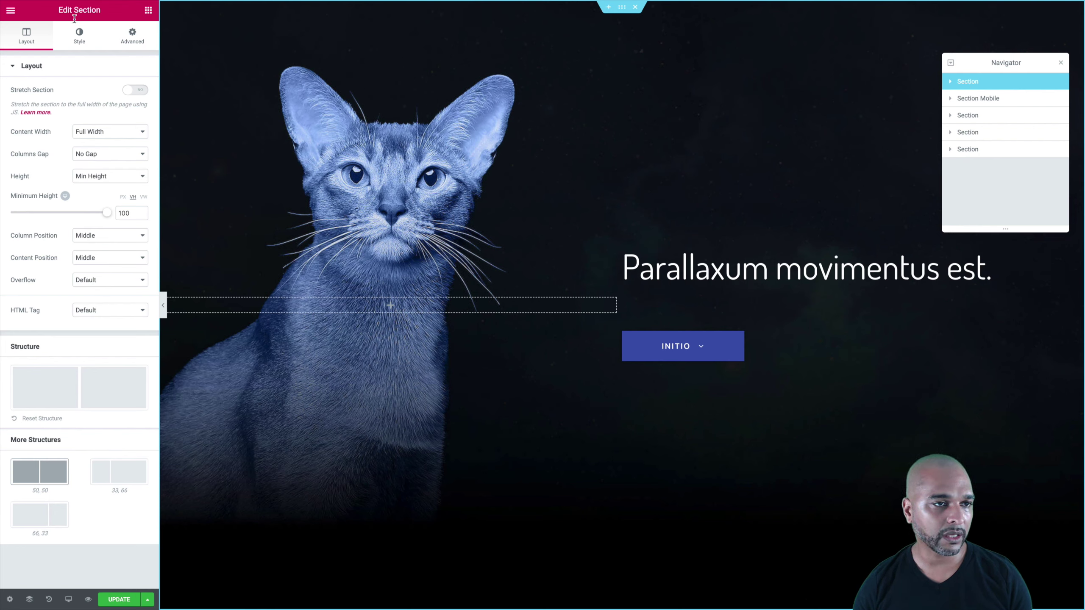
{"action": "left_click", "coordinate": [76, 42]}
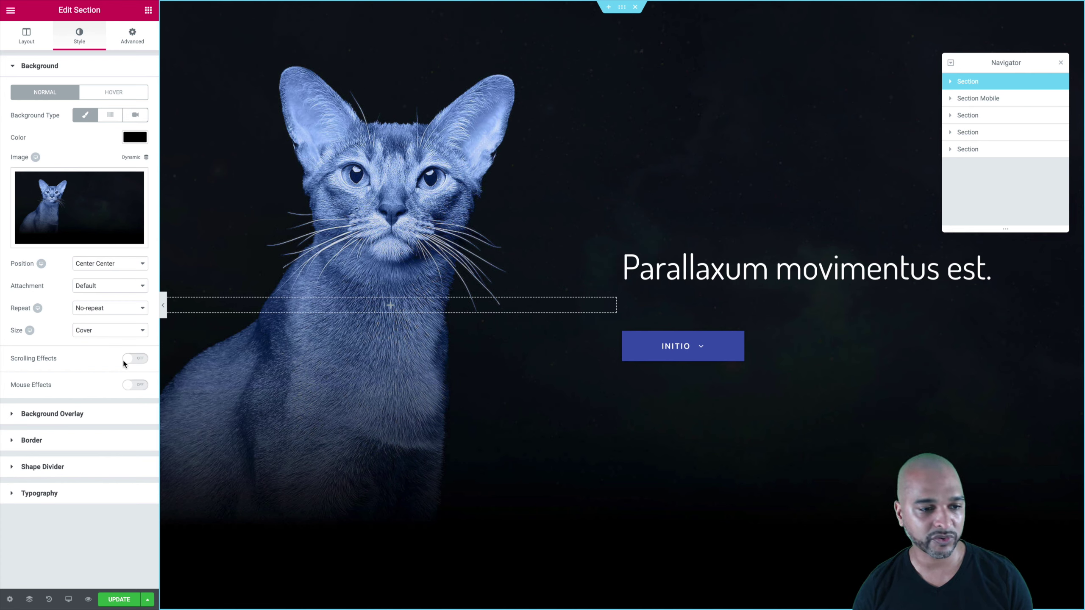
{"action": "left_click", "coordinate": [137, 361]}
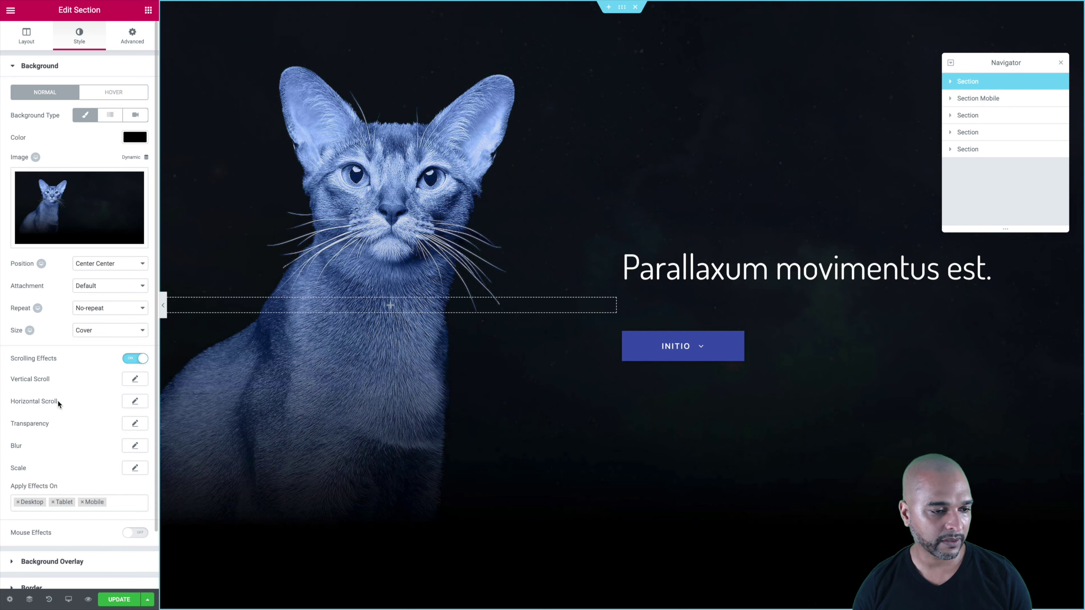
{"action": "left_click", "coordinate": [135, 380]}
{"action": "scroll", "coordinate": [337, 428], "scroll_direction": "down", "scroll_amount": 7}
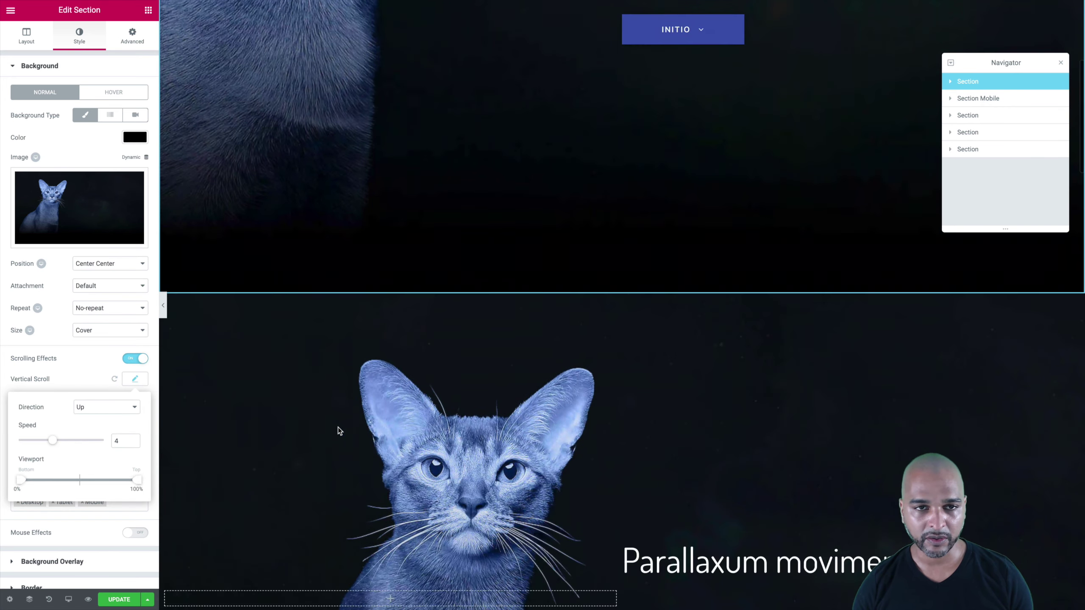
{"action": "scroll", "coordinate": [338, 427], "scroll_direction": "up", "scroll_amount": 7}
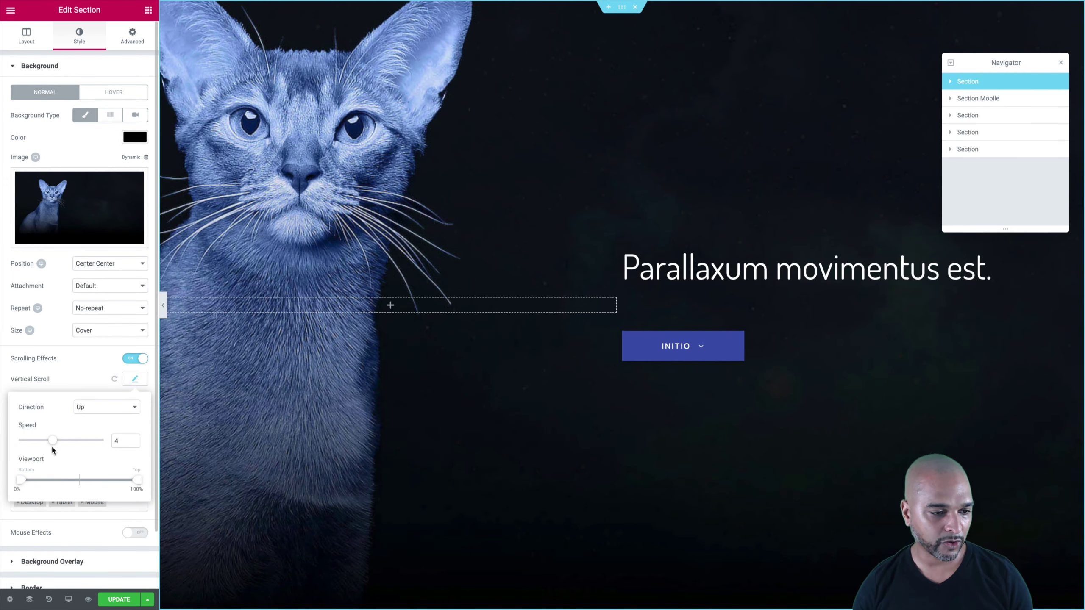
- Set the background's Vertical Scroll speed to 2.5 and check the parallax movement in the editor
{"action": "left_click_drag", "start_coordinate": [52, 444], "coordinate": [39, 443]}
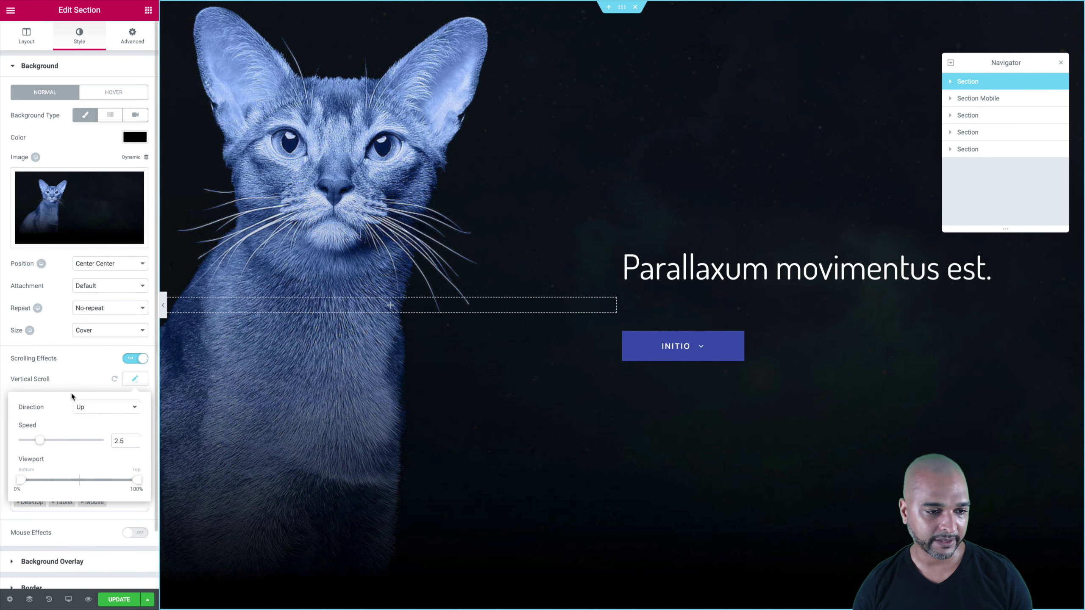
{"action": "left_click", "coordinate": [85, 365]}
{"action": "scroll", "coordinate": [305, 434], "scroll_direction": "down", "scroll_amount": 3}
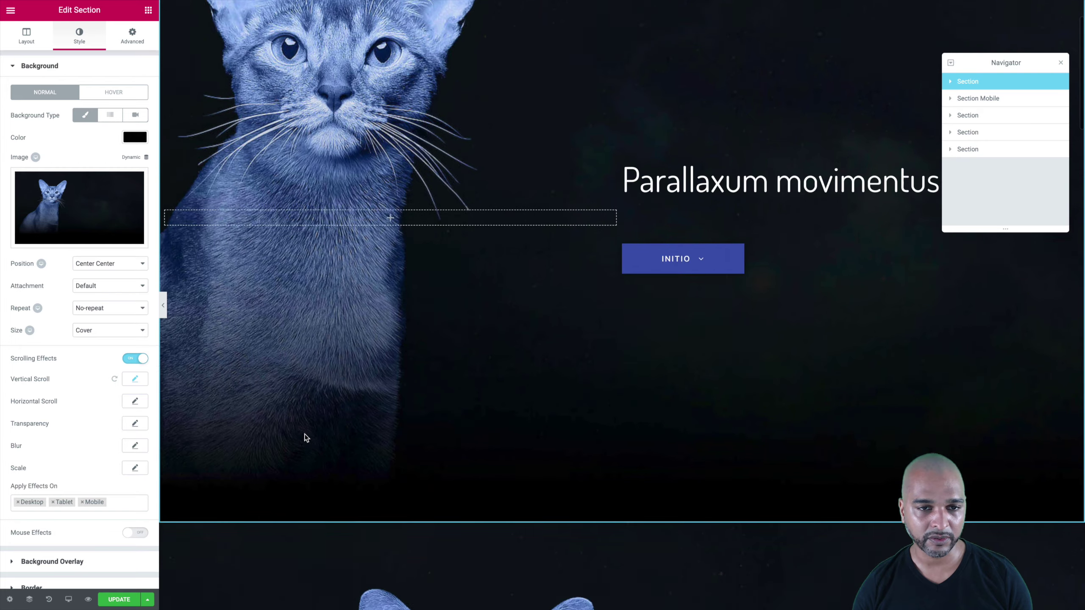
{"action": "scroll", "coordinate": [305, 434], "scroll_direction": "up", "scroll_amount": 3}
{"action": "scroll", "coordinate": [304, 435], "scroll_direction": "down", "scroll_amount": 2}
{"action": "scroll", "coordinate": [304, 434], "scroll_direction": "up", "scroll_amount": 2}
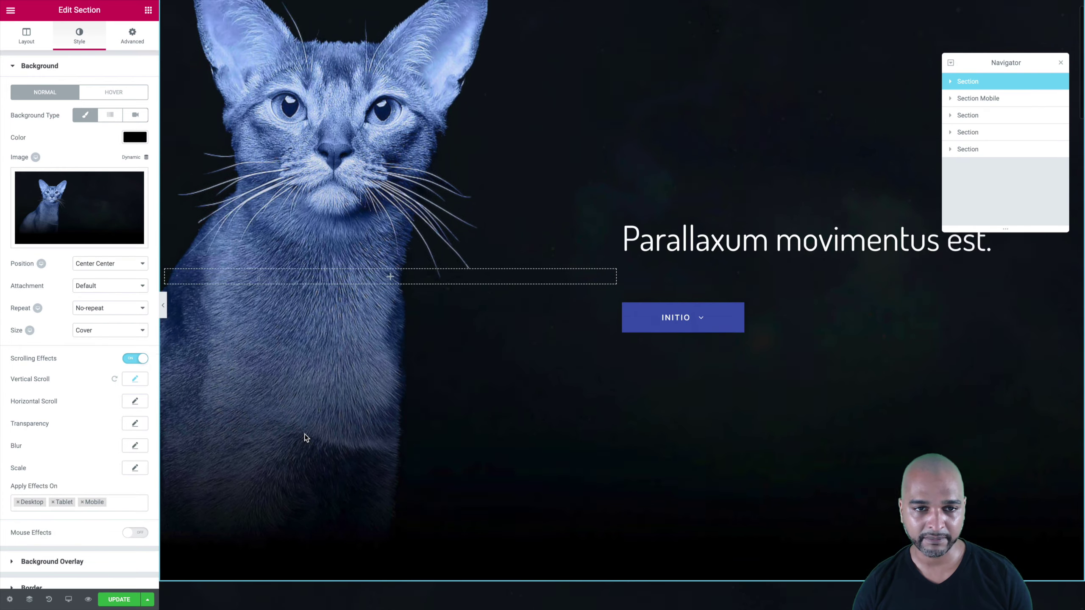
{"action": "scroll", "coordinate": [304, 435], "scroll_direction": "down", "scroll_amount": 1}
{"action": "scroll", "coordinate": [304, 436], "scroll_direction": "up", "scroll_amount": 1}
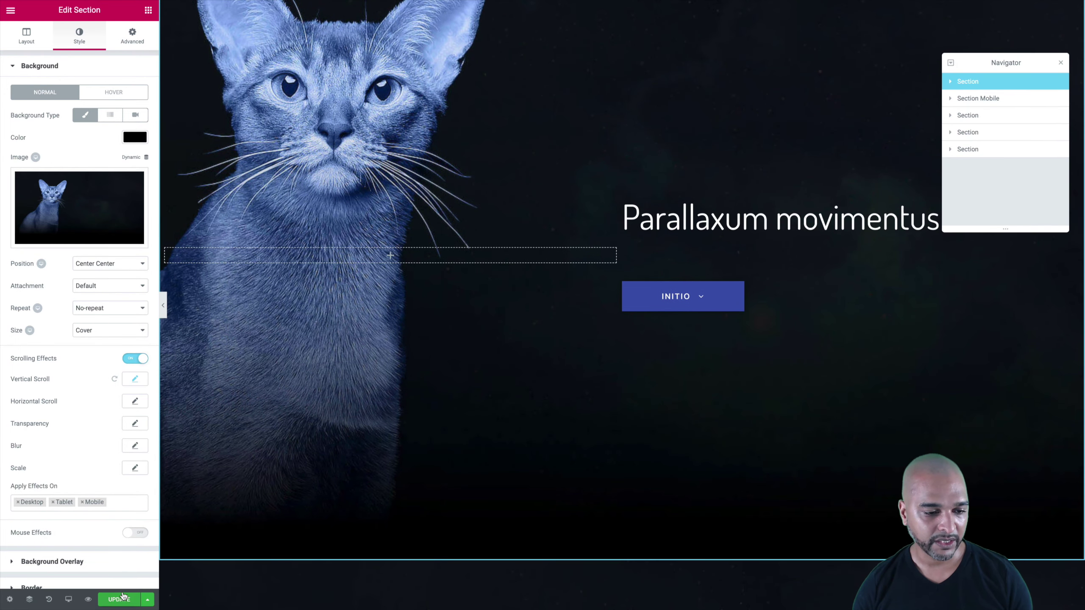
- Update the page and reload its live version in the other browser tab
{"action": "left_click", "coordinate": [119, 600]}
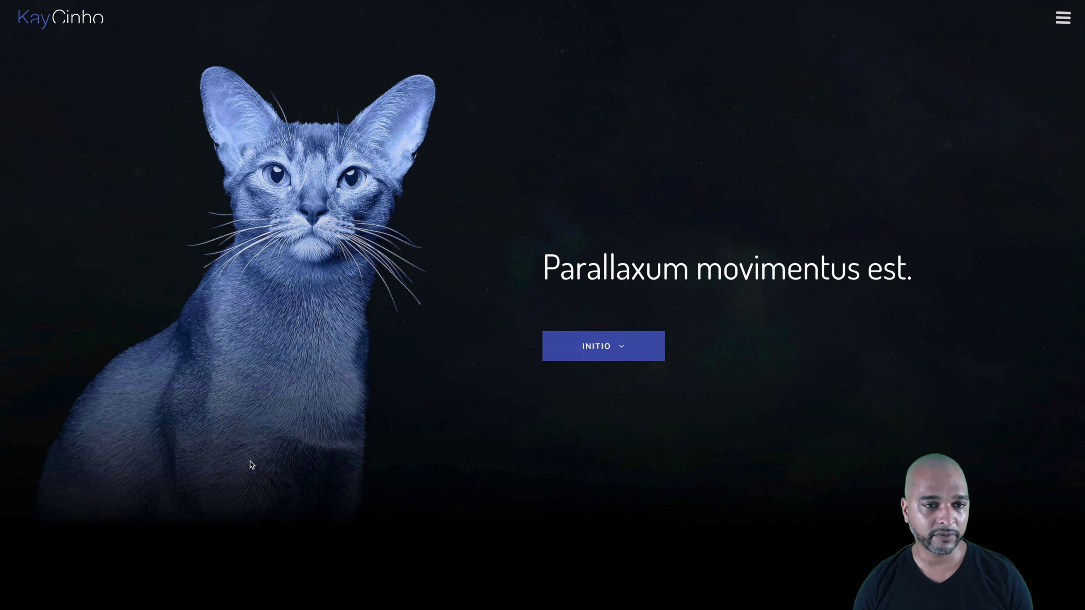
{"action": "scroll", "coordinate": [250, 462], "scroll_direction": "down", "scroll_amount": 3}
{"action": "scroll", "coordinate": [250, 462], "scroll_direction": "up", "scroll_amount": 2}
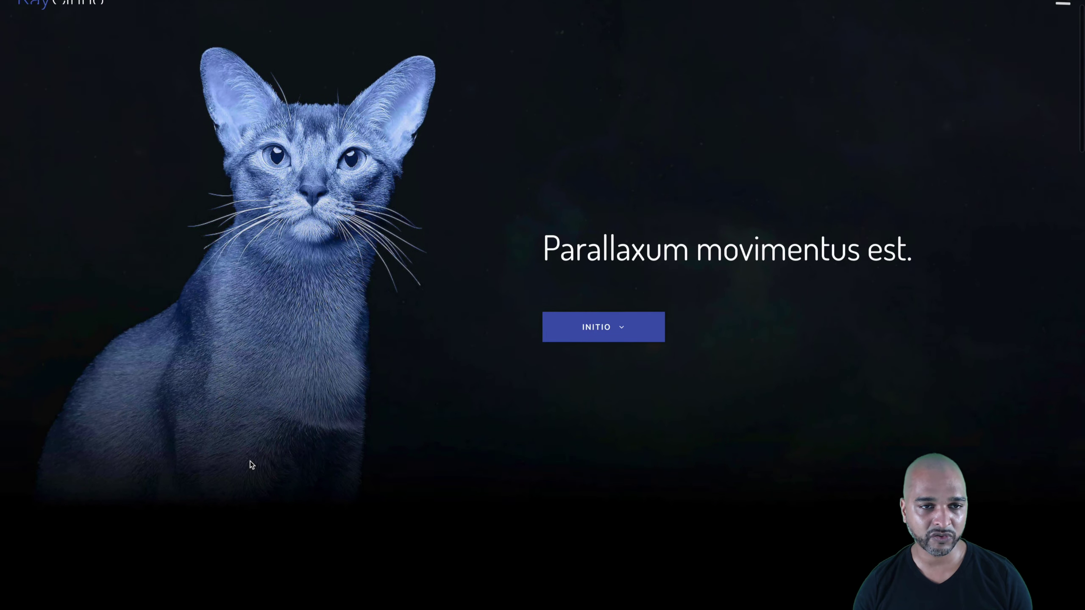
{"action": "scroll", "coordinate": [251, 461], "scroll_direction": "down", "scroll_amount": 1}
{"action": "scroll", "coordinate": [248, 427], "scroll_direction": "down", "scroll_amount": 3}
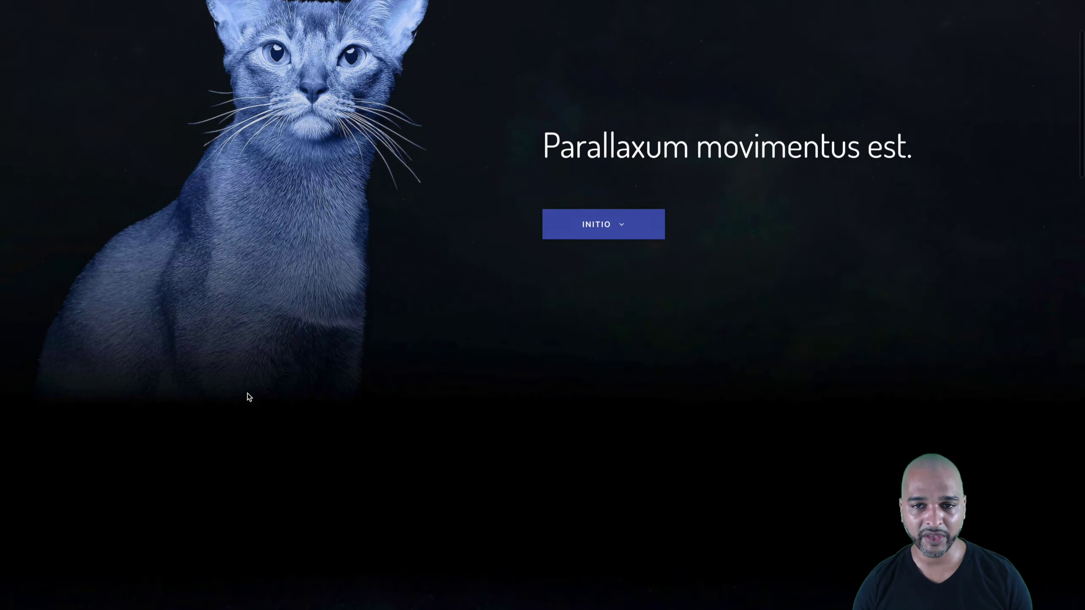
{"action": "scroll", "coordinate": [250, 398], "scroll_direction": "up", "scroll_amount": 3}
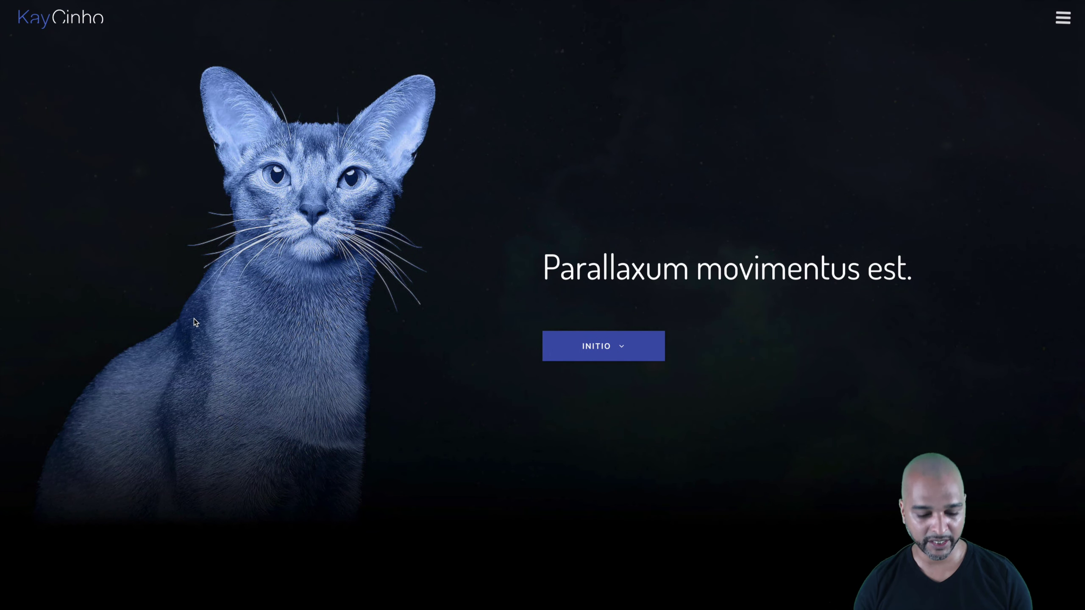
{"action": "key", "text": "super+r"}
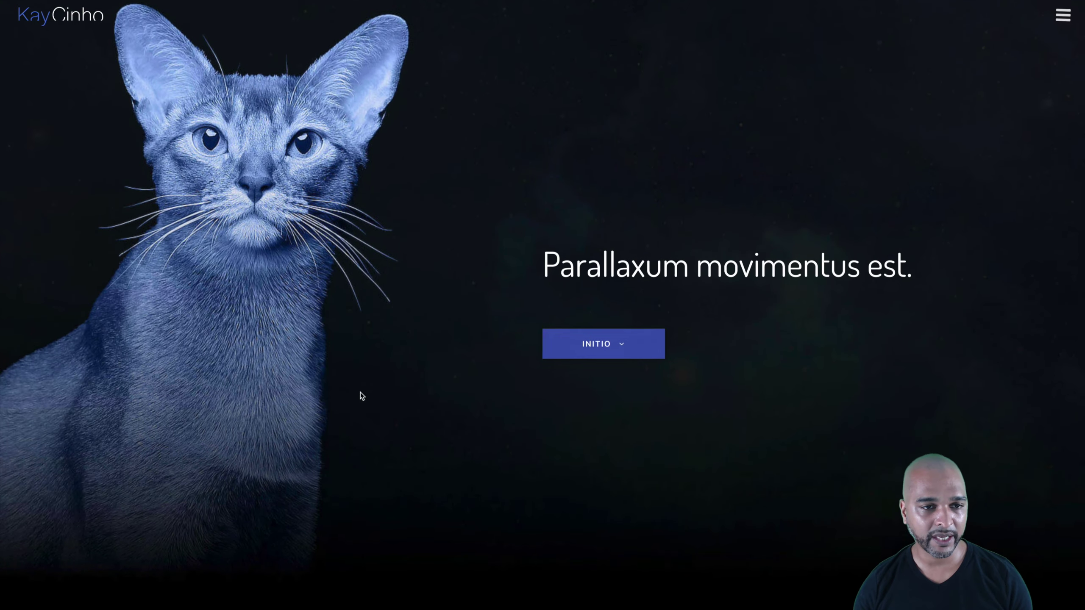
- Examine how the cat background moves against the heading and button while scrolling the live page
{"action": "scroll", "coordinate": [361, 392], "scroll_direction": "down", "scroll_amount": 4}
{"action": "scroll", "coordinate": [361, 392], "scroll_direction": "up", "scroll_amount": 4}
{"action": "scroll", "coordinate": [361, 392], "scroll_direction": "down", "scroll_amount": 3}
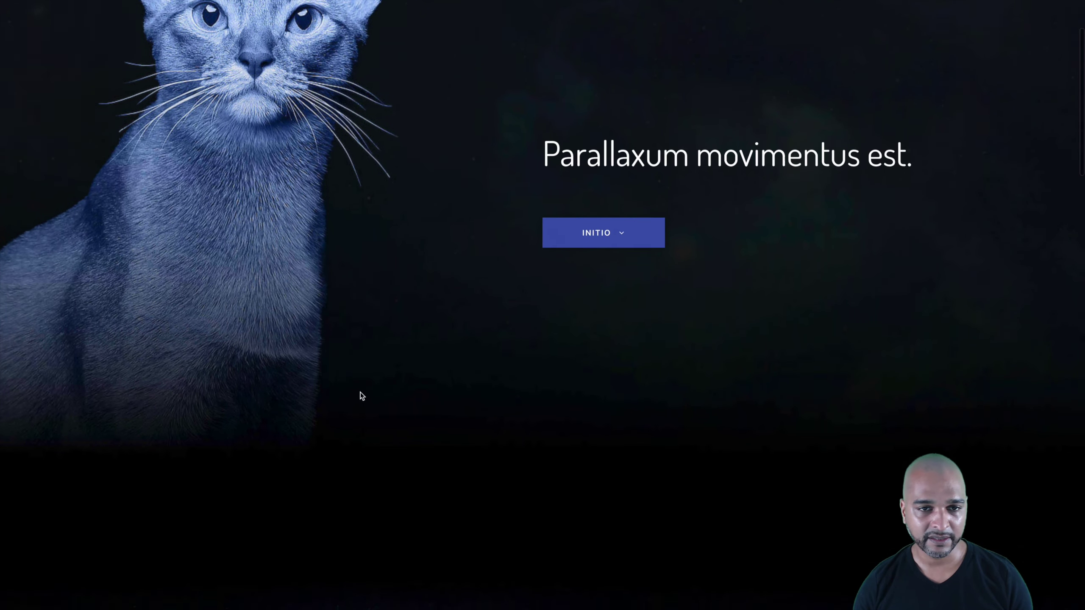
{"action": "scroll", "coordinate": [360, 392], "scroll_direction": "down", "scroll_amount": 2}
{"action": "scroll", "coordinate": [360, 392], "scroll_direction": "up", "scroll_amount": 5}
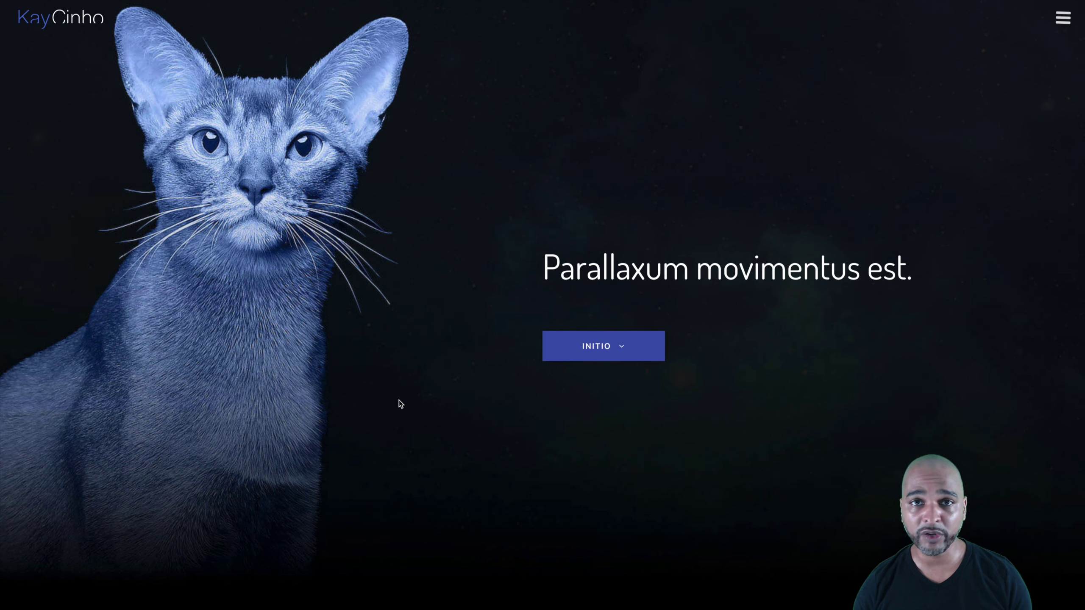
{"action": "scroll", "coordinate": [400, 404], "scroll_direction": "down", "scroll_amount": 3}
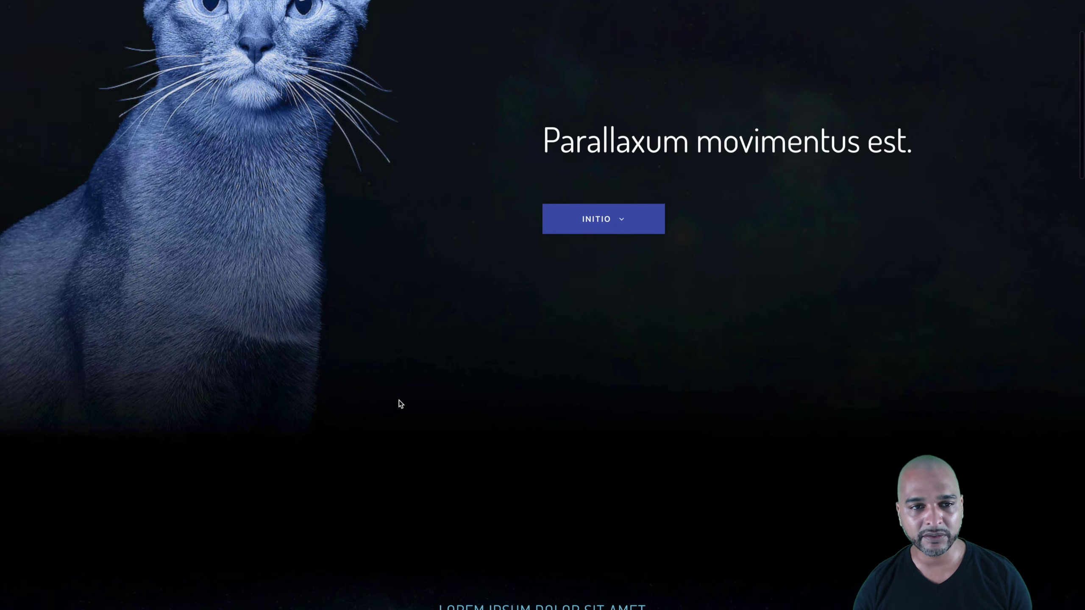
{"action": "scroll", "coordinate": [401, 404], "scroll_direction": "up", "scroll_amount": 2}
{"action": "scroll", "coordinate": [400, 404], "scroll_direction": "down", "scroll_amount": 5}
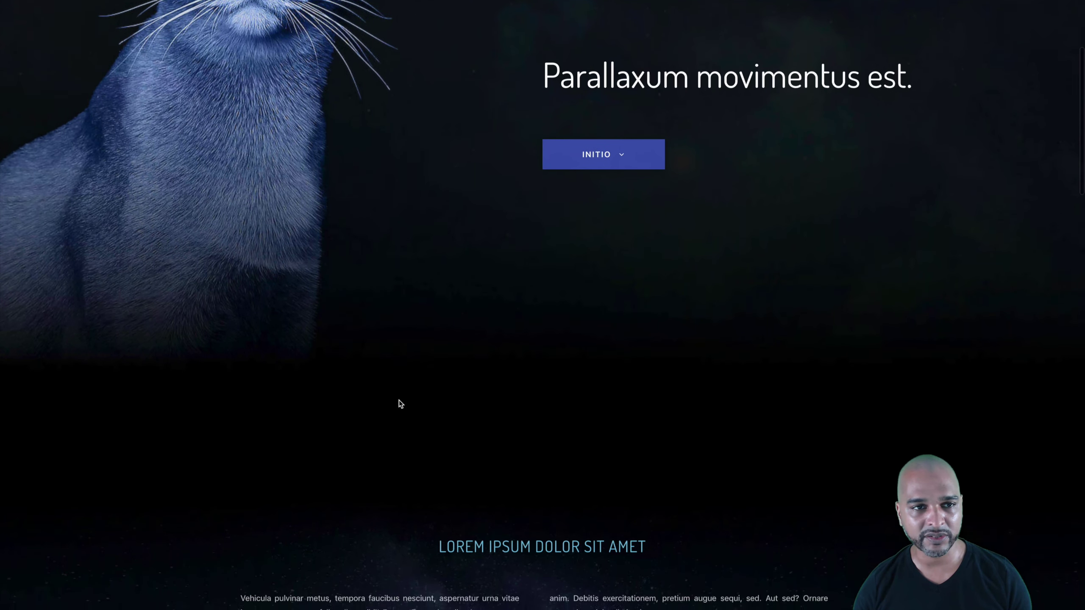
{"action": "scroll", "coordinate": [400, 404], "scroll_direction": "up", "scroll_amount": 6}
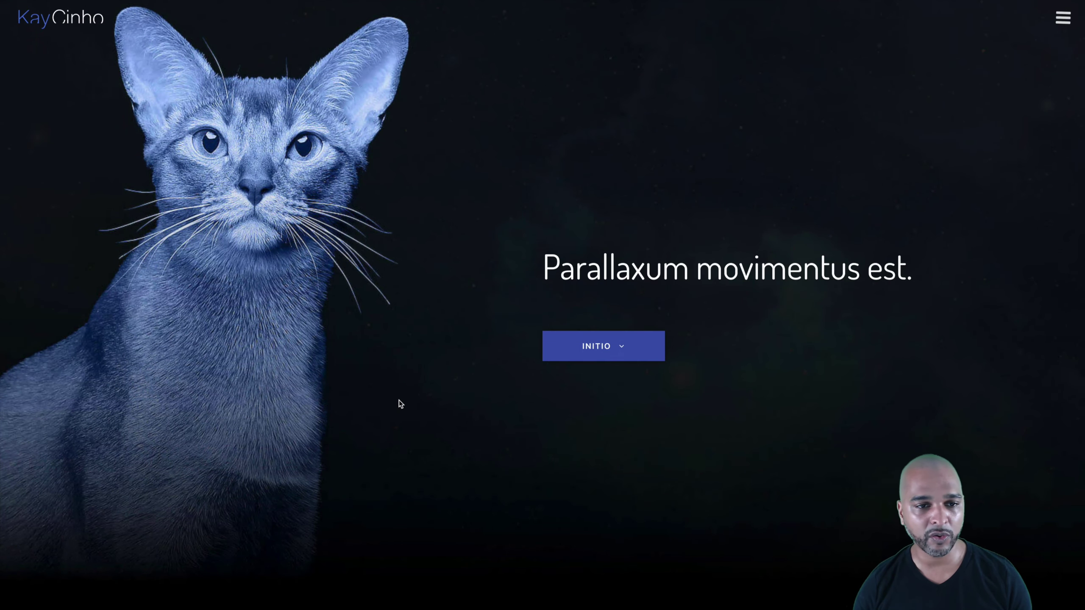
- Return to the Elementor editor and open the background style settings of Section Mobile in the mobile preview
{"action": "key", "text": "ctrl+shift+Tab"}
{"action": "scroll", "coordinate": [388, 417], "scroll_direction": "down", "scroll_amount": 6}
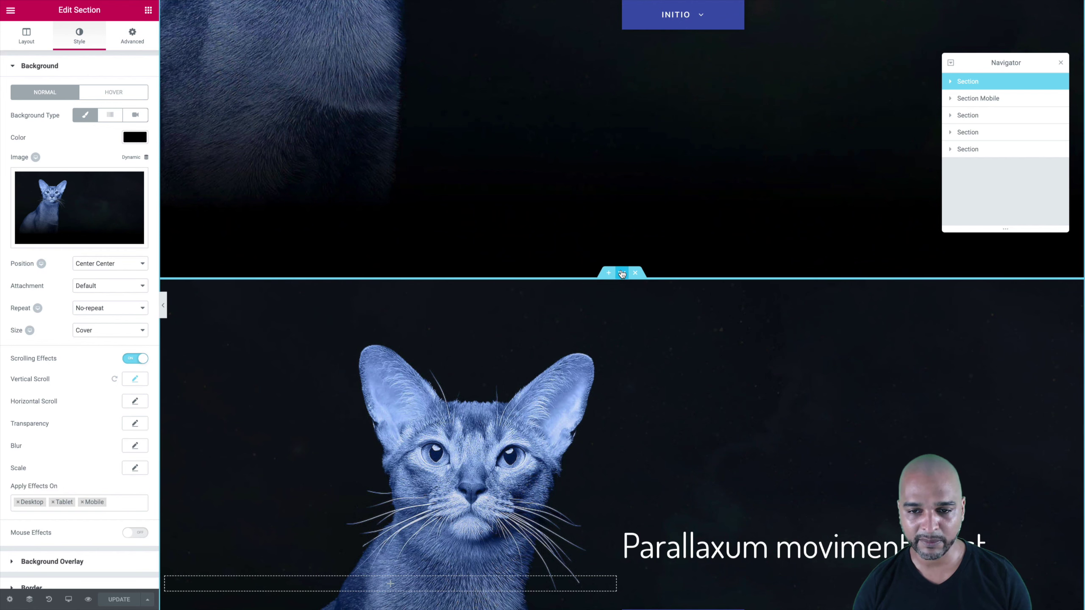
{"action": "left_click", "coordinate": [622, 273]}
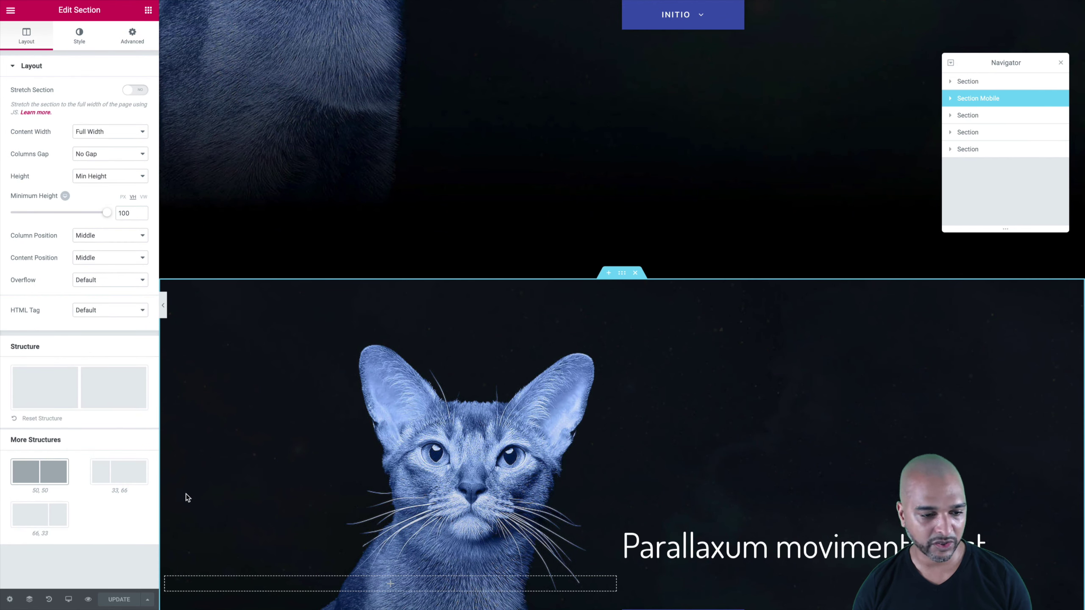
{"action": "left_click", "coordinate": [69, 600]}
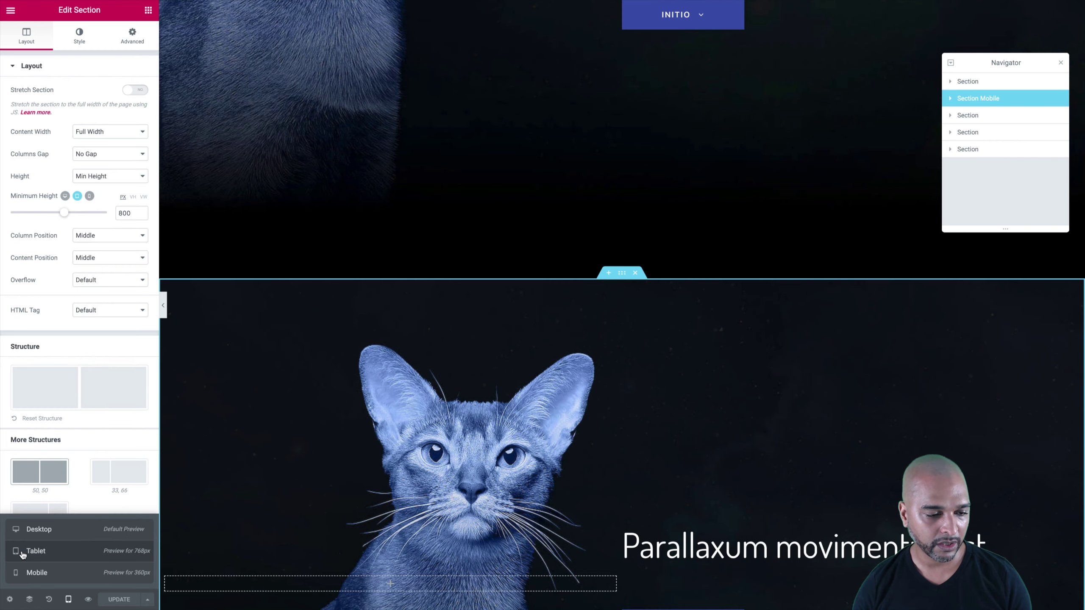
{"action": "left_click", "coordinate": [21, 555]}
{"action": "left_click", "coordinate": [41, 573]}
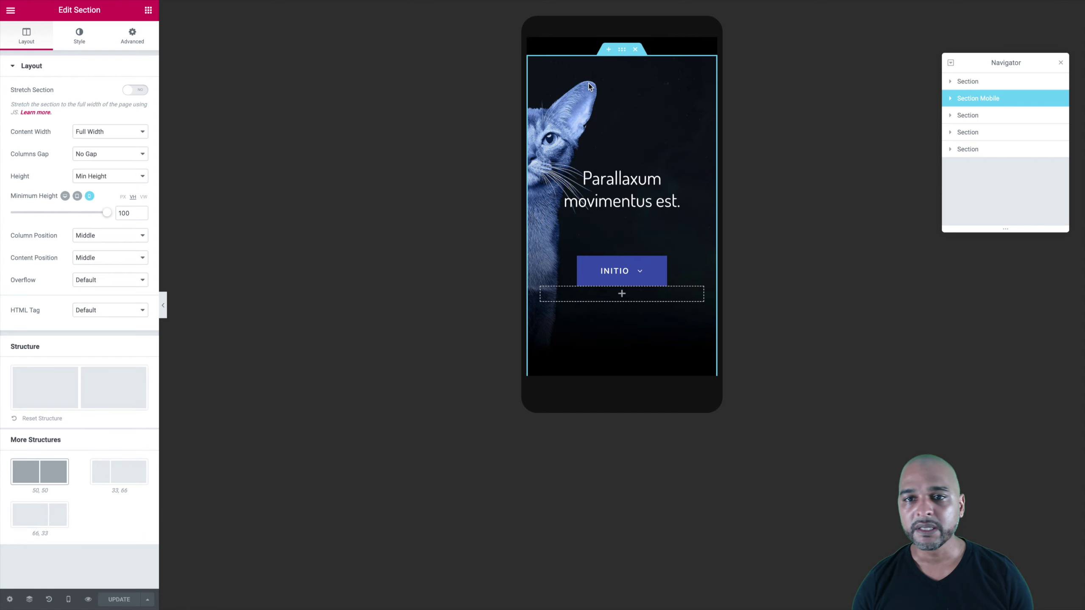
{"action": "left_click", "coordinate": [70, 31]}
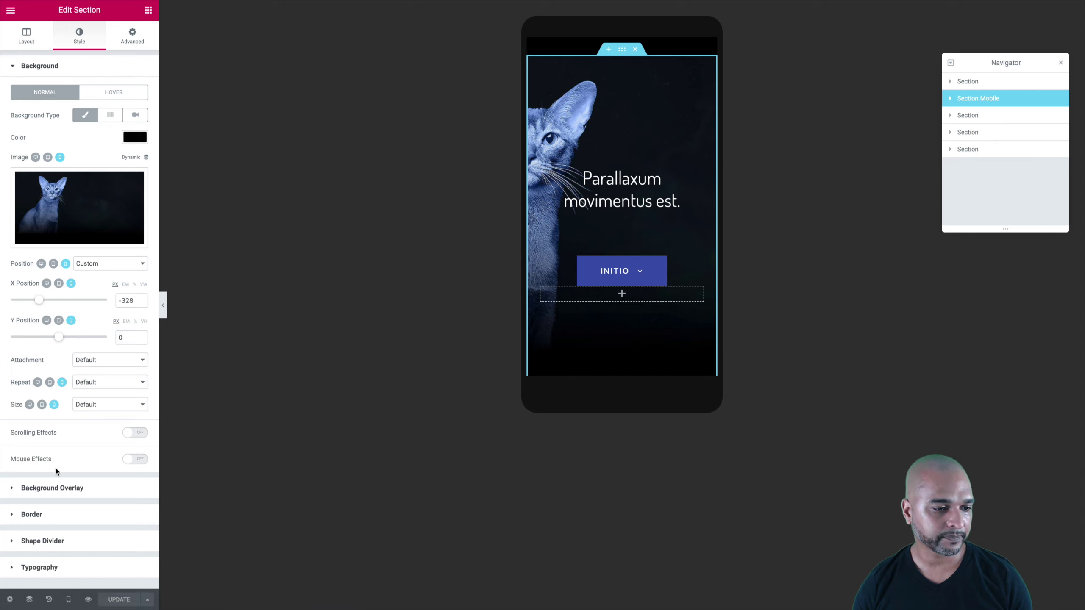
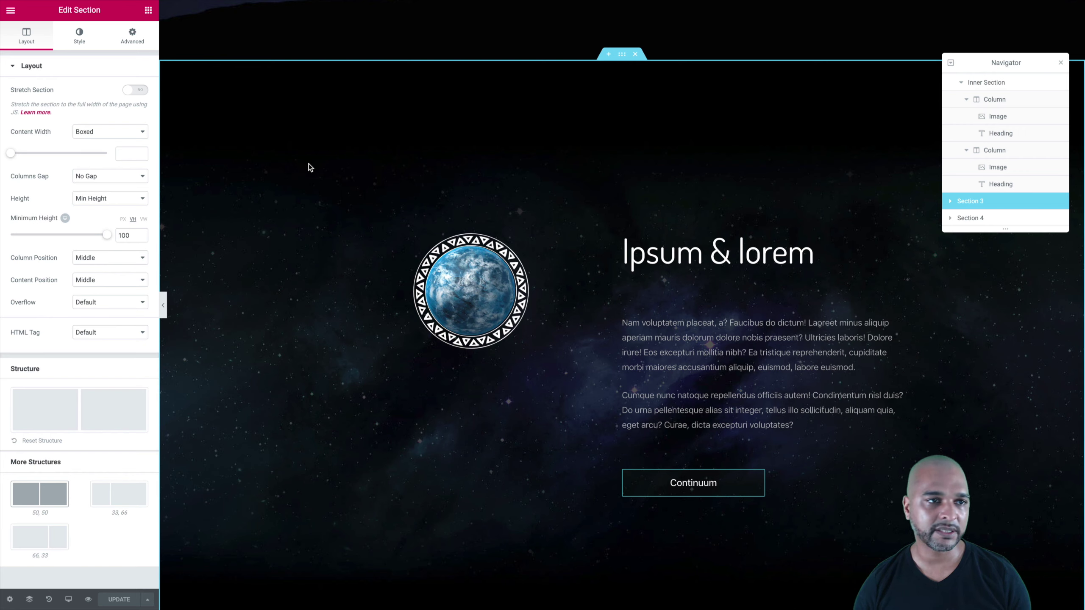
- Enable scrolling effects on Section 3's background image, add a To Left horizontal scroll and check its movement
{"action": "left_click", "coordinate": [74, 42]}
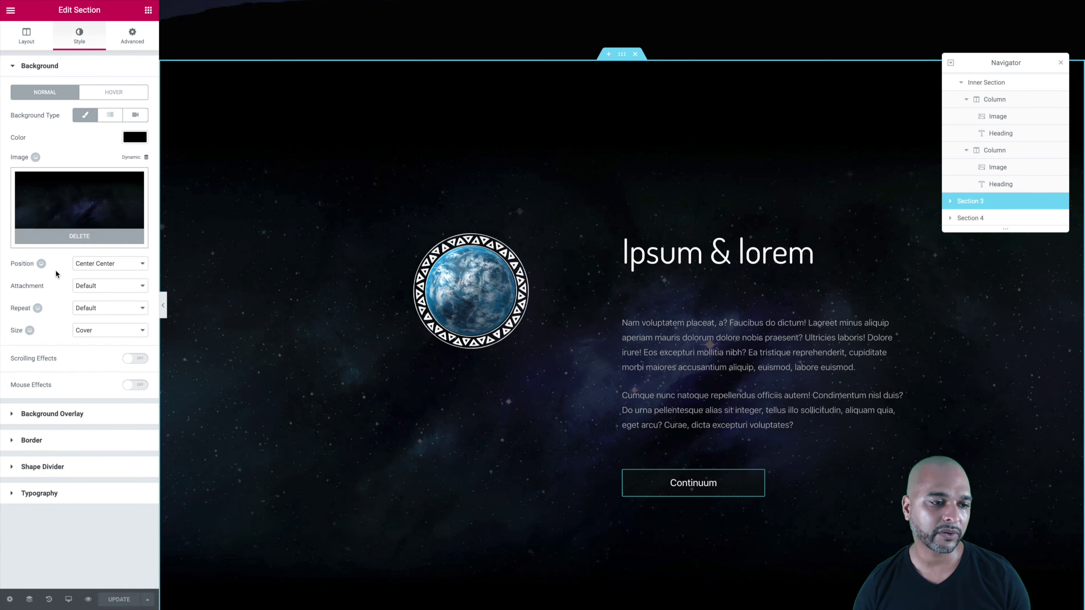
{"action": "left_click", "coordinate": [136, 358]}
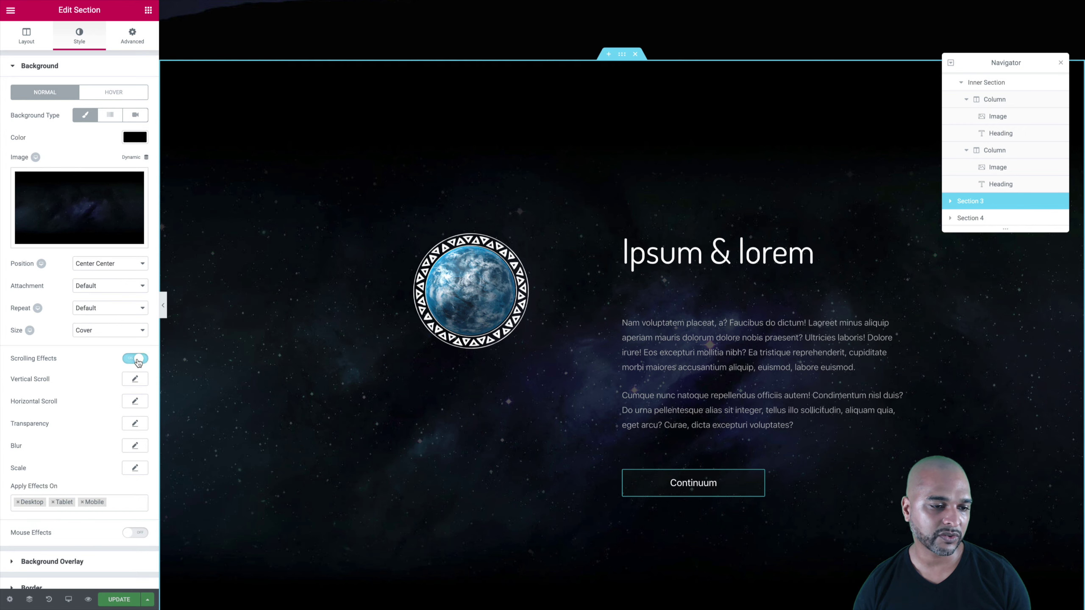
{"action": "left_click", "coordinate": [136, 402]}
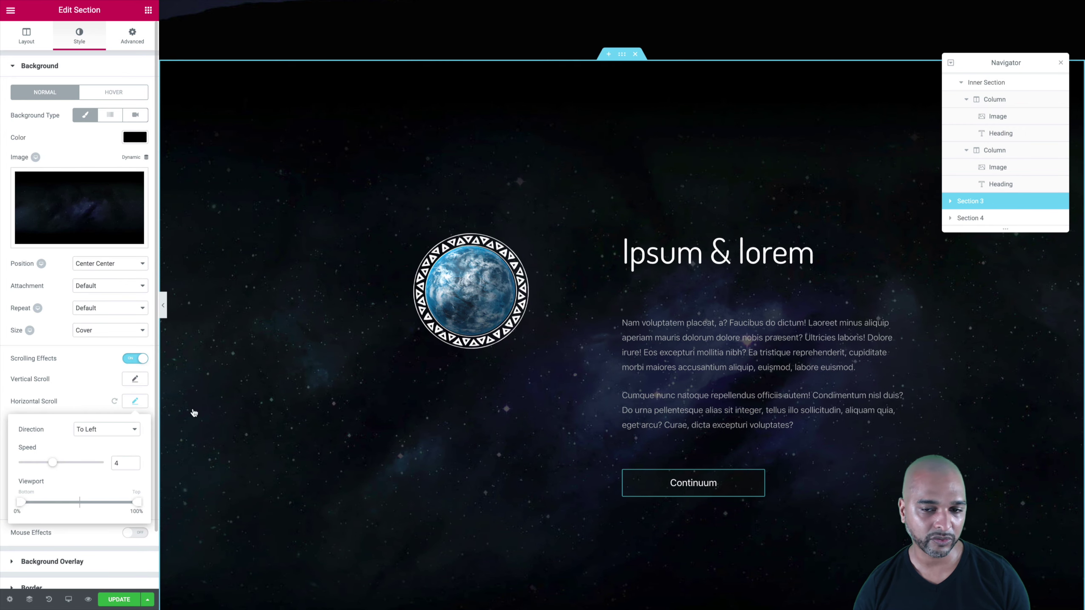
{"action": "scroll", "coordinate": [295, 436], "scroll_direction": "down", "scroll_amount": 3}
{"action": "scroll", "coordinate": [295, 437], "scroll_direction": "up", "scroll_amount": 2}
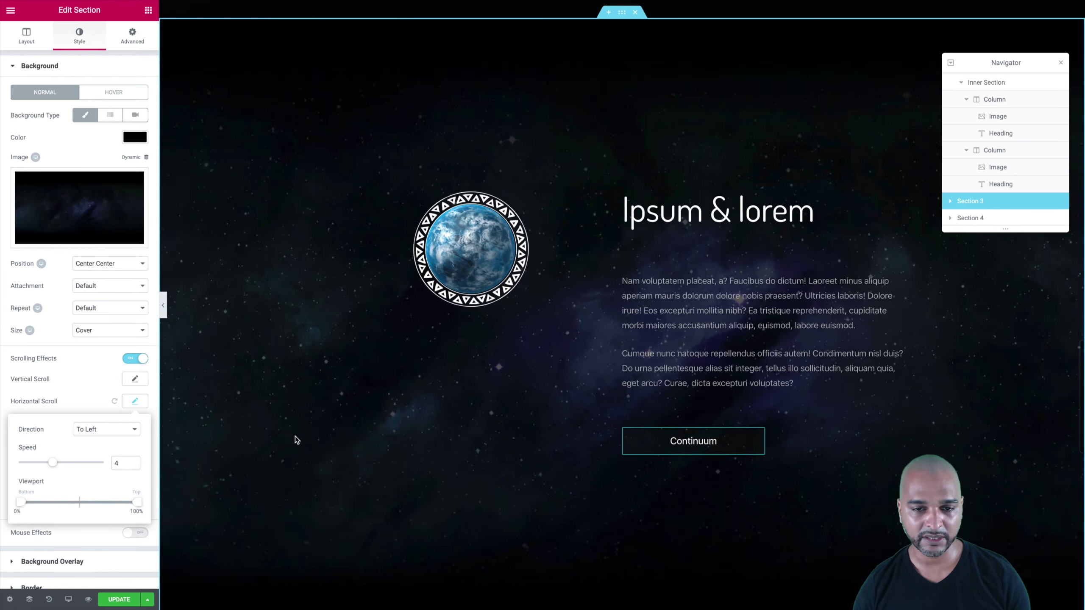
{"action": "scroll", "coordinate": [295, 436], "scroll_direction": "down", "scroll_amount": 2}
{"action": "scroll", "coordinate": [295, 436], "scroll_direction": "up", "scroll_amount": 2}
{"action": "scroll", "coordinate": [295, 436], "scroll_direction": "down", "scroll_amount": 1}
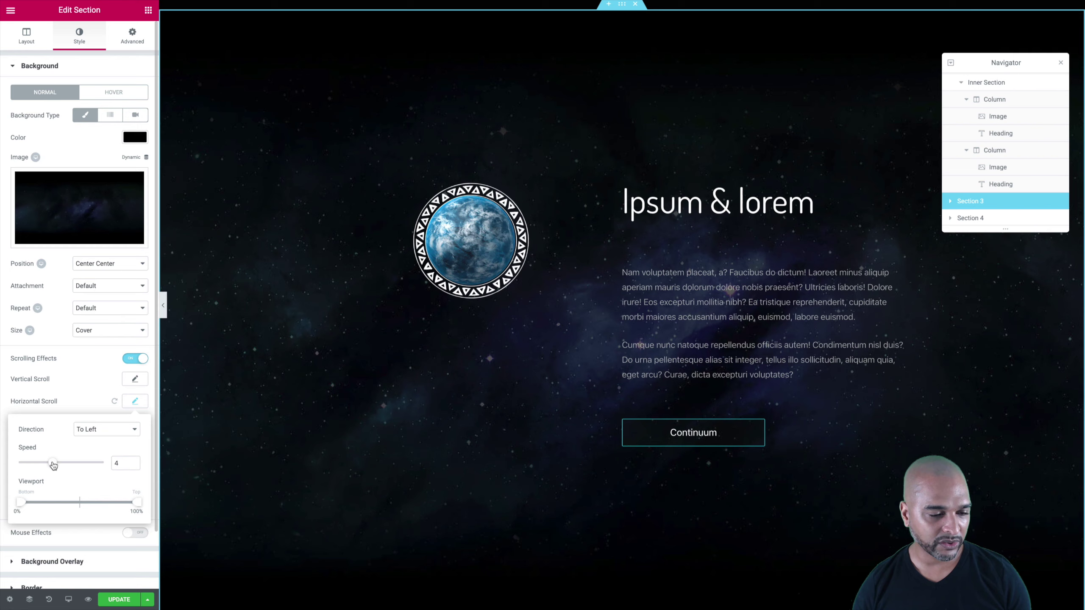
- Set the background's Horizontal Scroll speed to 1 and check the movement in the editor
{"action": "left_click_drag", "start_coordinate": [53, 465], "coordinate": [28, 466]}
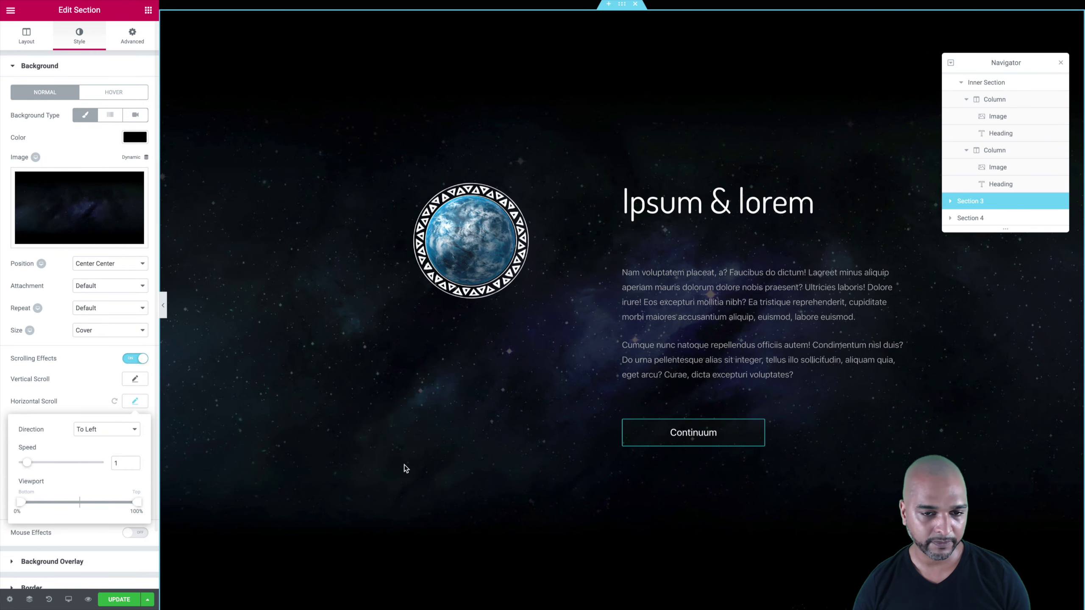
{"action": "scroll", "coordinate": [405, 467], "scroll_direction": "down", "scroll_amount": 2}
{"action": "scroll", "coordinate": [405, 468], "scroll_direction": "up", "scroll_amount": 6}
{"action": "scroll", "coordinate": [404, 468], "scroll_direction": "down", "scroll_amount": 5}
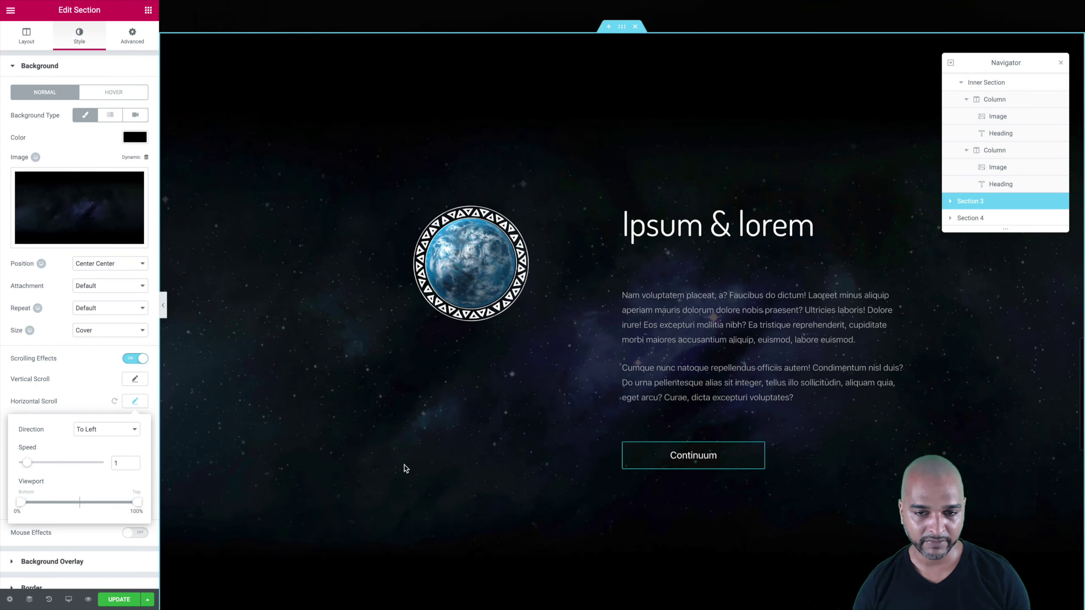
{"action": "scroll", "coordinate": [405, 468], "scroll_direction": "up", "scroll_amount": 2}
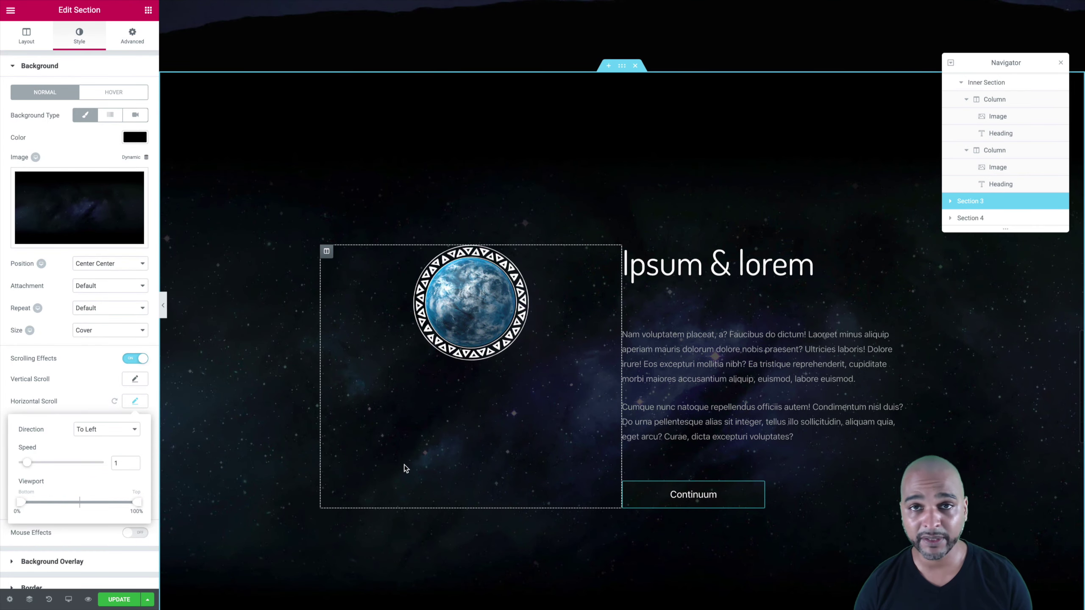
{"action": "scroll", "coordinate": [259, 417], "scroll_direction": "down", "scroll_amount": 1}
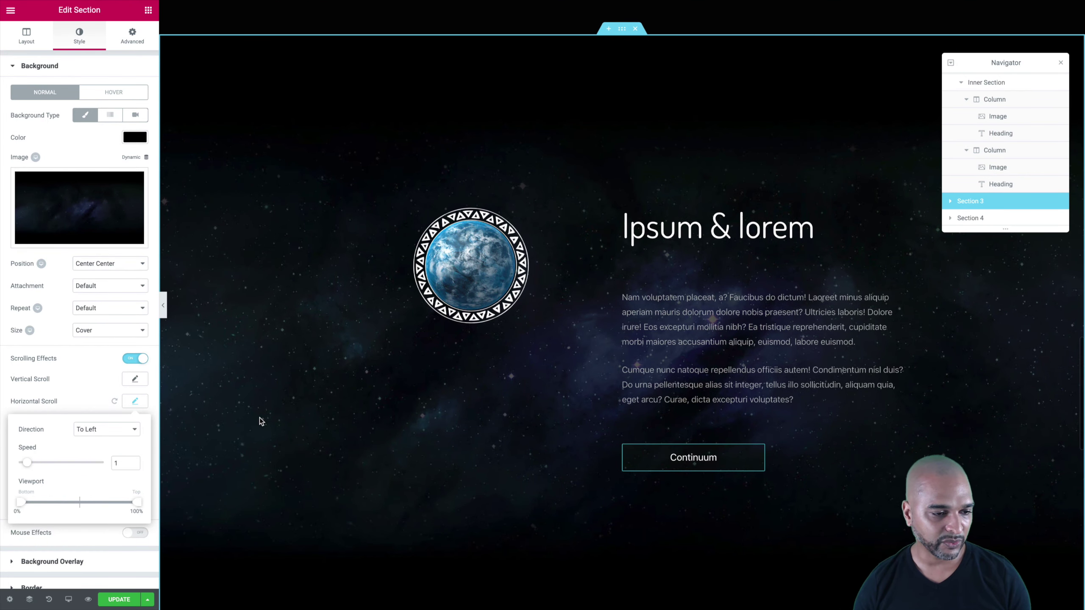
- Switch the scrolling effects of Section 3's background off and back on, and check the section
{"action": "left_click", "coordinate": [86, 361]}
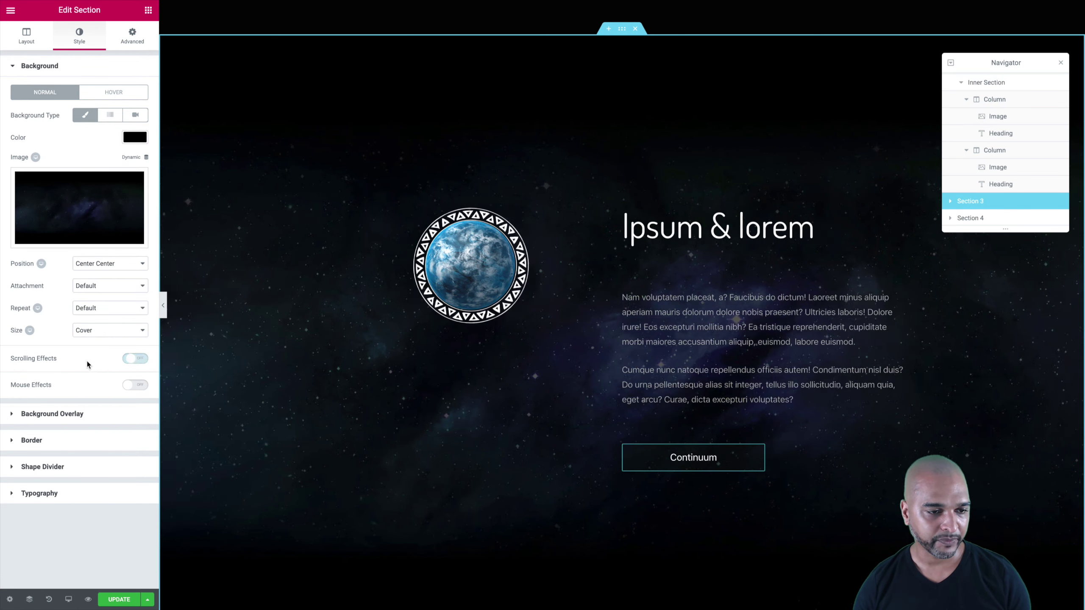
{"action": "left_click", "coordinate": [129, 361]}
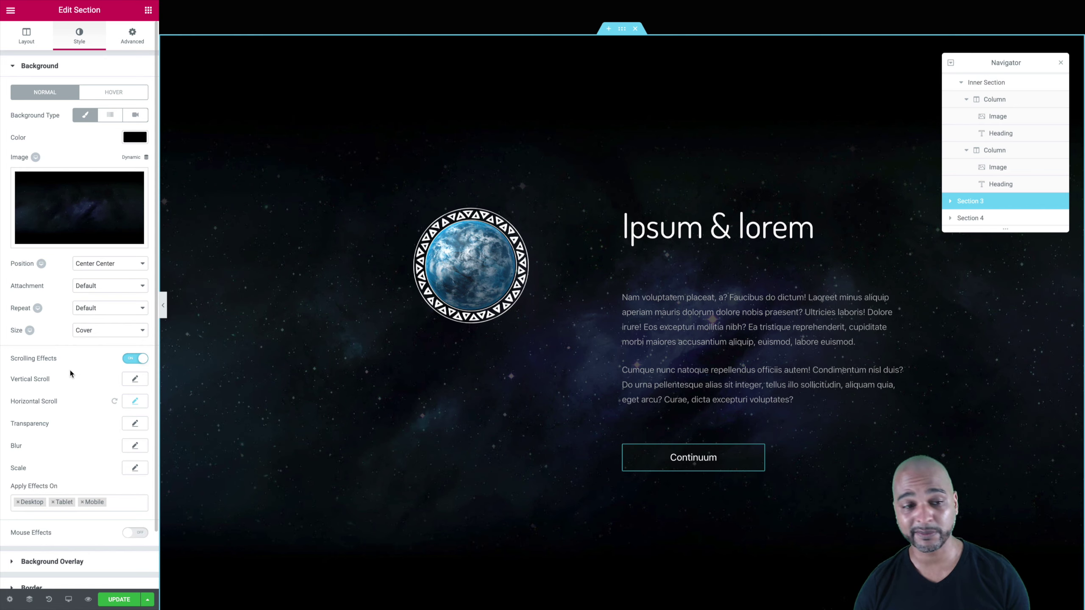
{"action": "scroll", "coordinate": [321, 399], "scroll_direction": "down", "scroll_amount": 1}
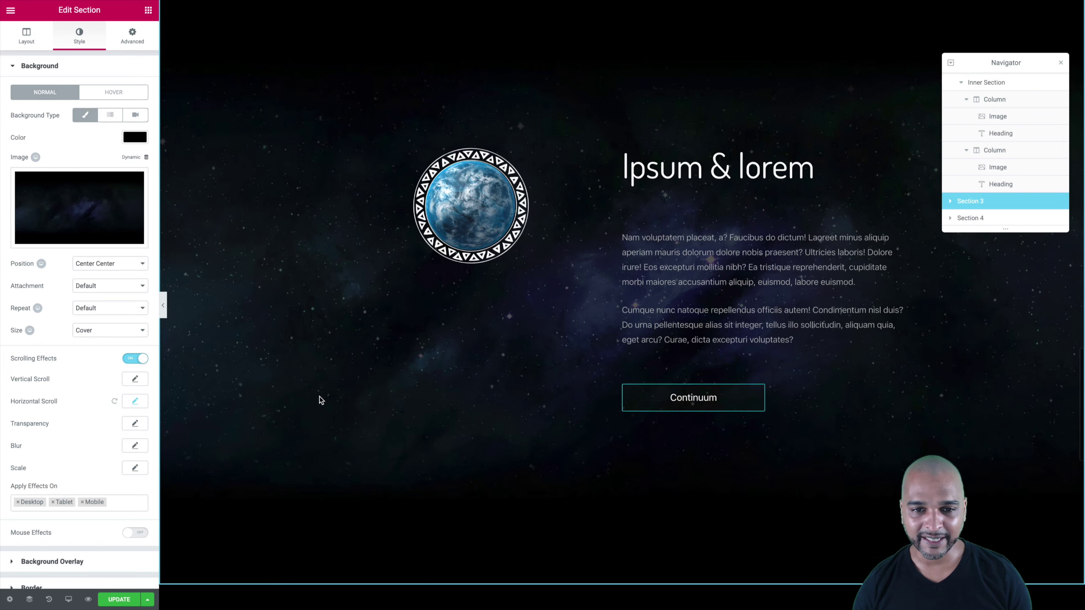
{"action": "scroll", "coordinate": [321, 400], "scroll_direction": "up", "scroll_amount": 2}
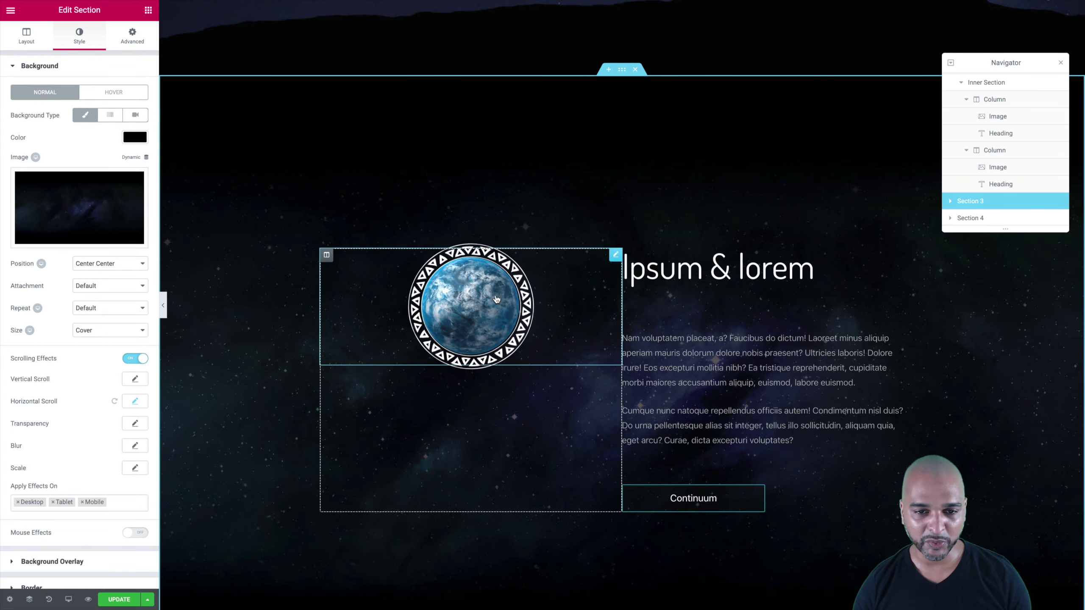
- Enable scrolling effects on Section 3's blue planet image, add a To Left Rotate effect at speed 1 and check the rotation
{"action": "left_click", "coordinate": [615, 256]}
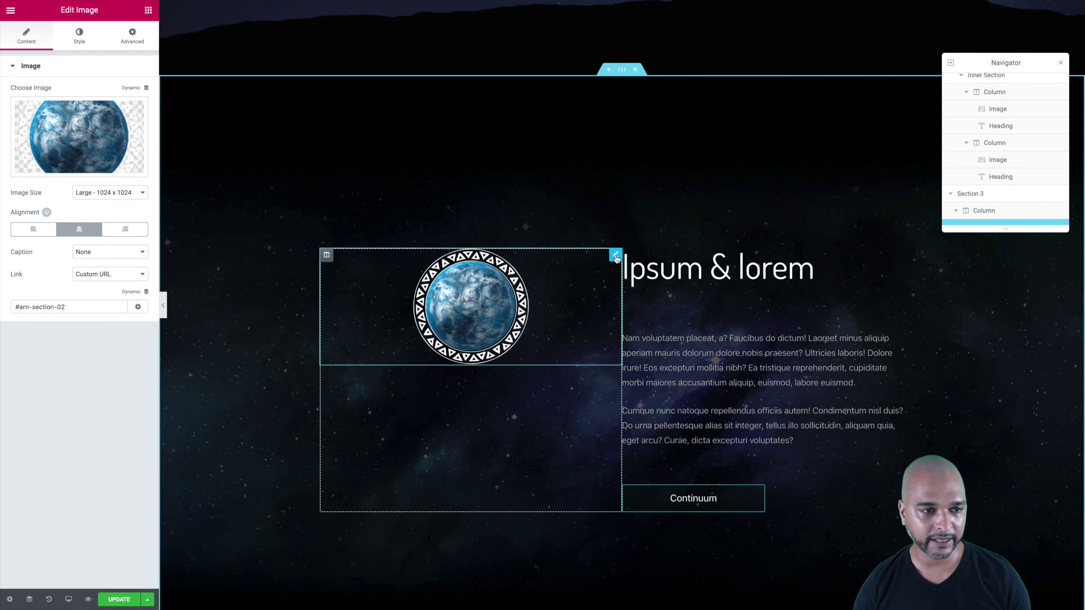
{"action": "left_click", "coordinate": [127, 41]}
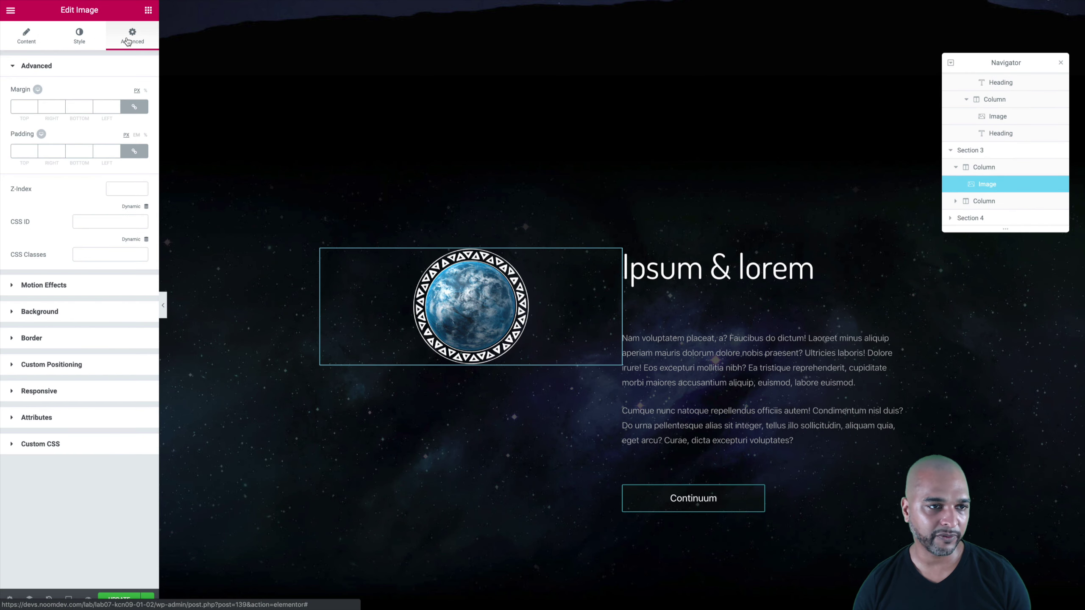
{"action": "left_click", "coordinate": [44, 285]}
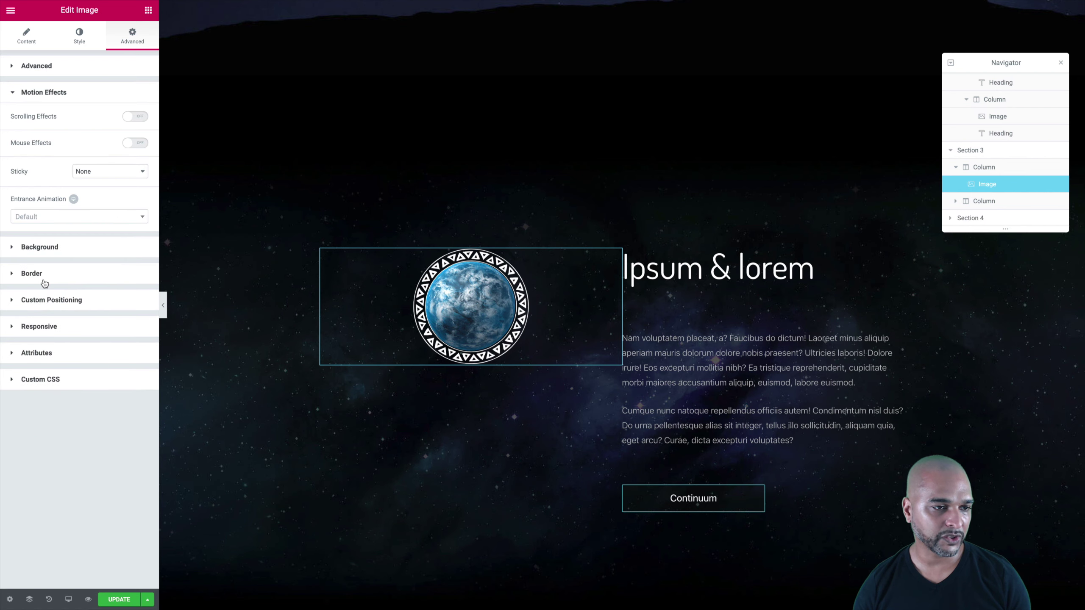
{"action": "left_click", "coordinate": [136, 117]}
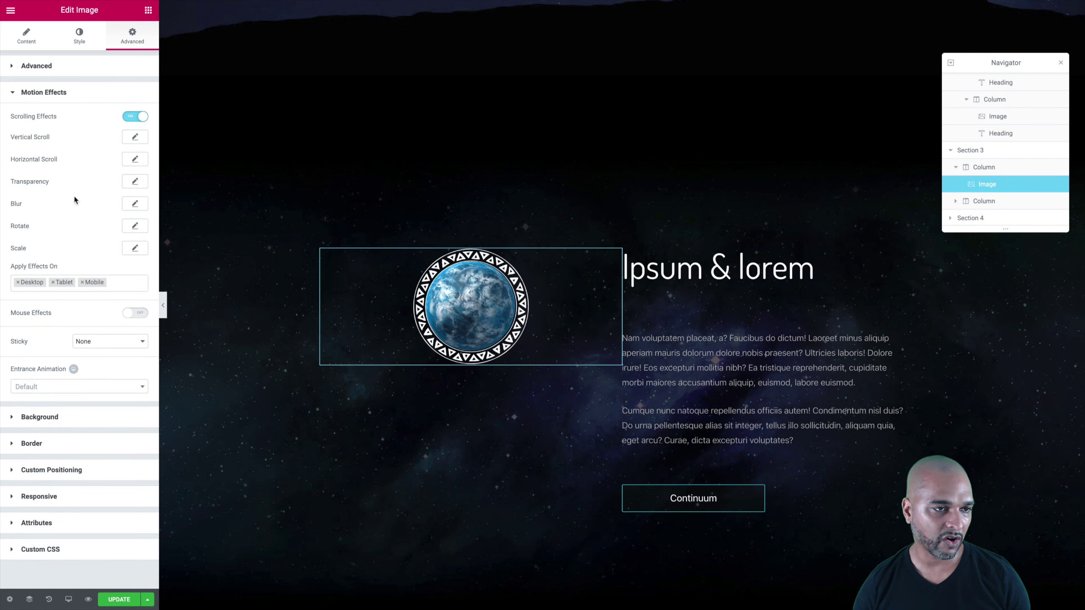
{"action": "left_click", "coordinate": [133, 226]}
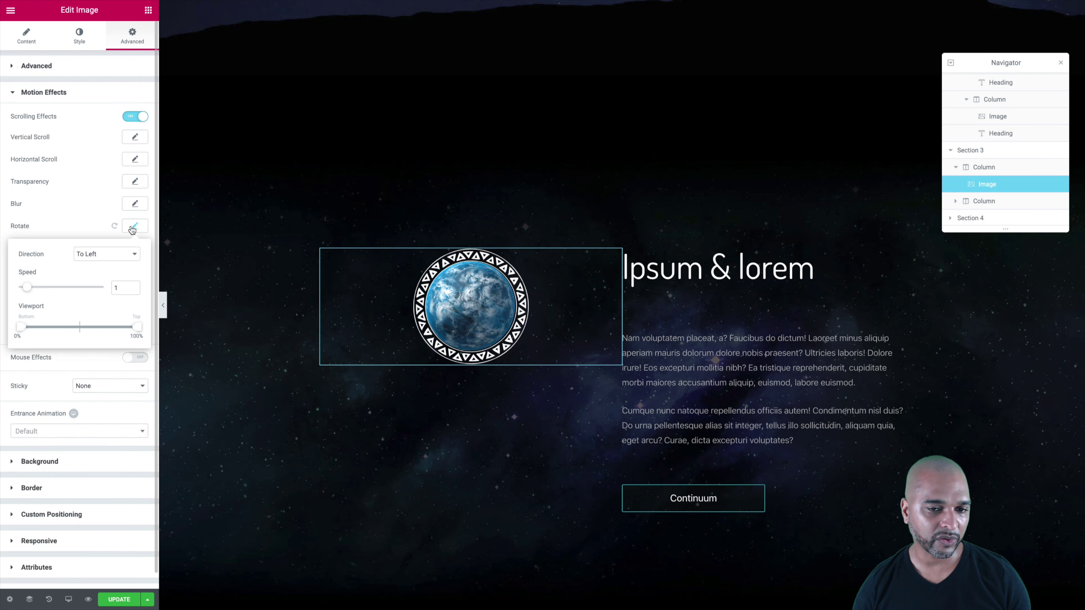
{"action": "scroll", "coordinate": [262, 345], "scroll_direction": "down", "scroll_amount": 4}
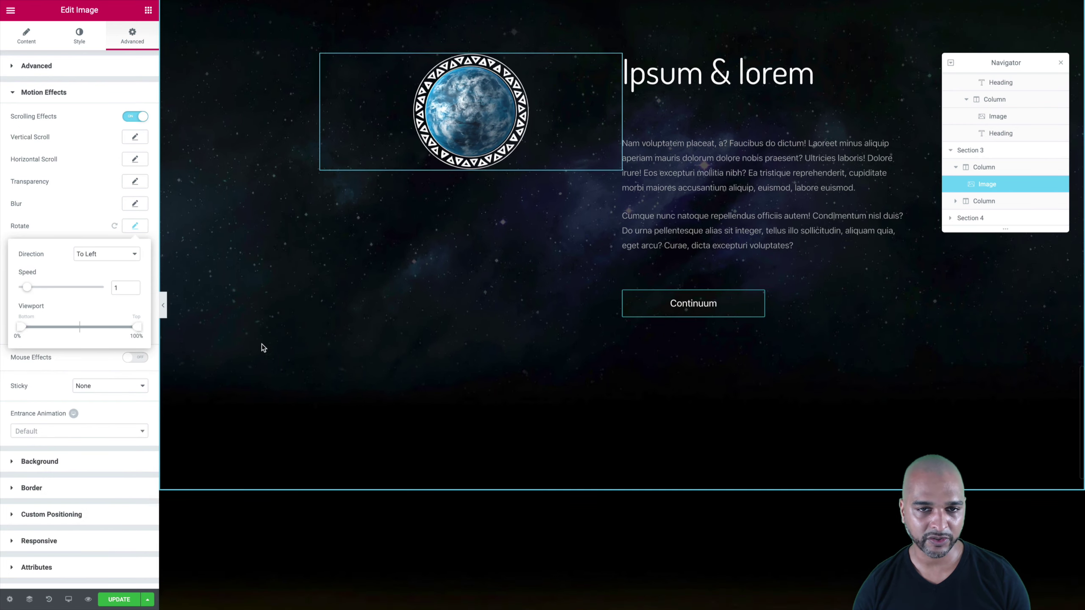
{"action": "scroll", "coordinate": [262, 344], "scroll_direction": "up", "scroll_amount": 1}
{"action": "scroll", "coordinate": [261, 344], "scroll_direction": "up", "scroll_amount": 3}
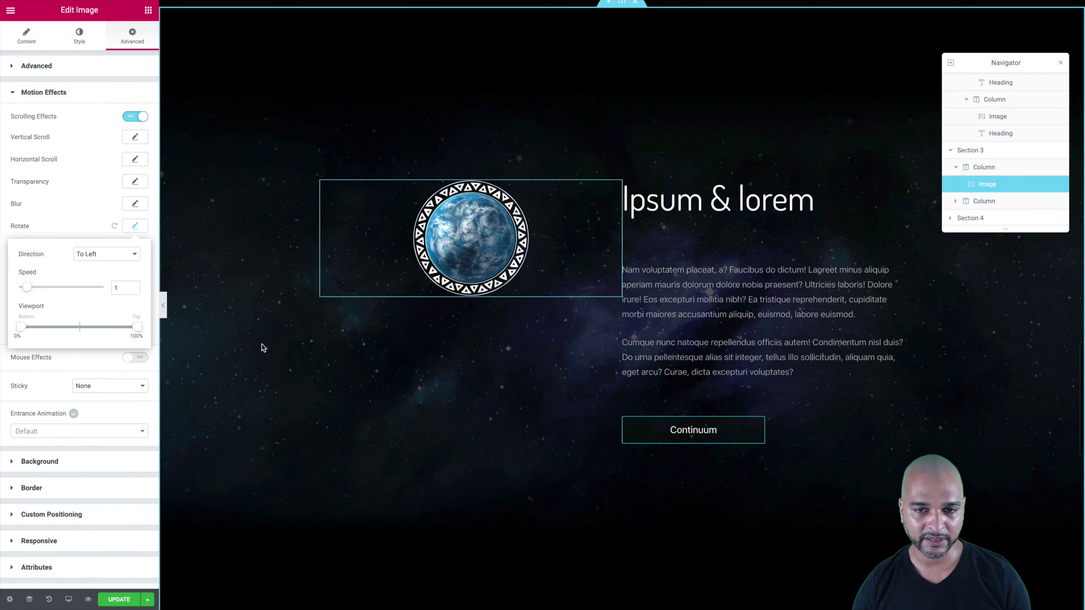
{"action": "scroll", "coordinate": [261, 344], "scroll_direction": "down", "scroll_amount": 1}
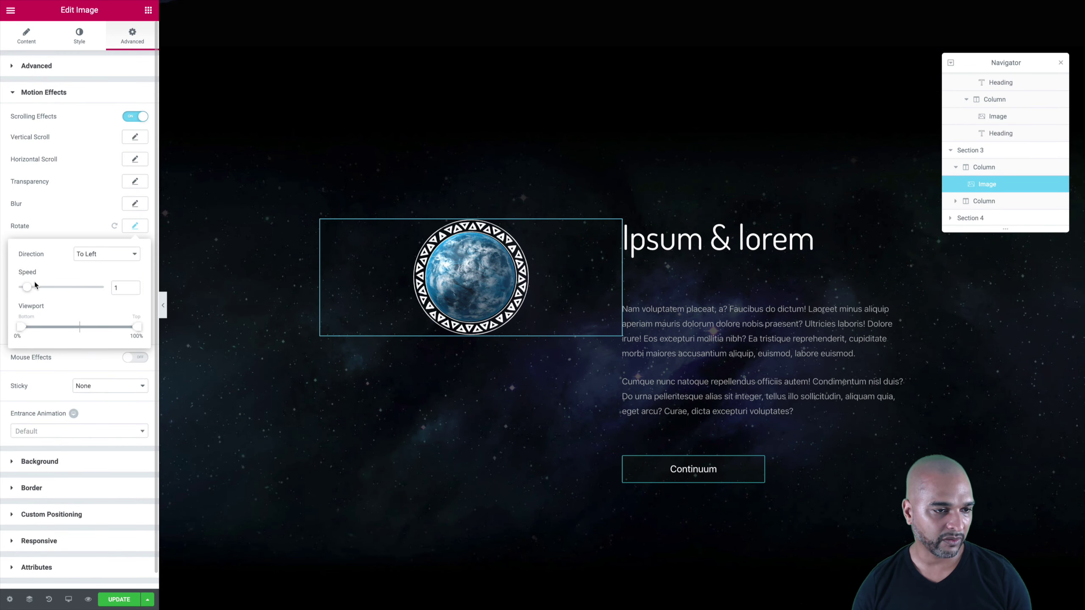
- Try a Rotate speed of 5.3 on the blue planet image and check how it turns
{"action": "left_click_drag", "start_coordinate": [27, 290], "coordinate": [63, 287]}
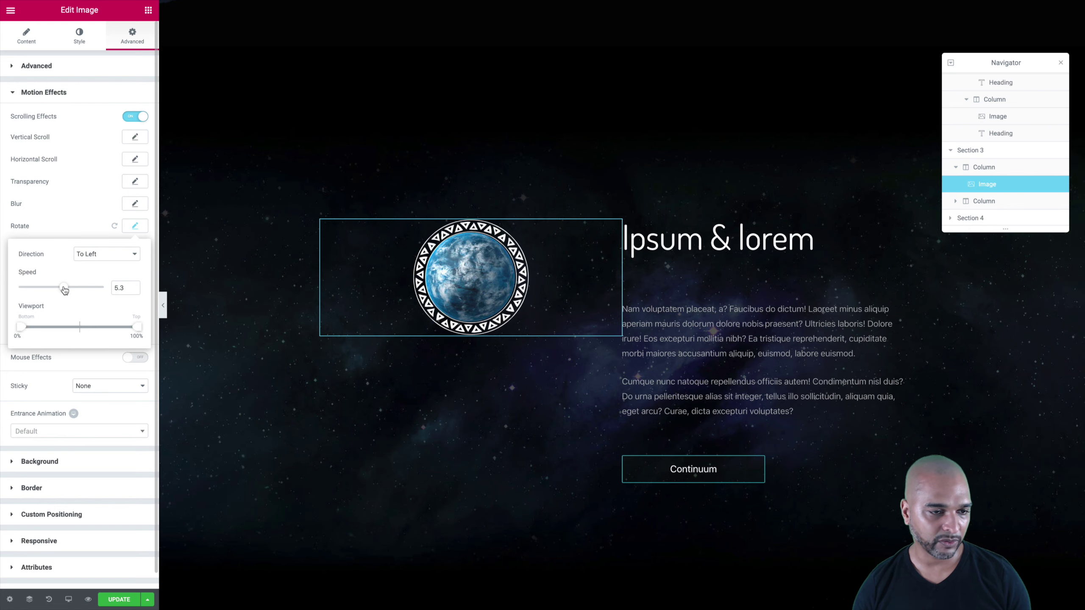
{"action": "scroll", "coordinate": [308, 379], "scroll_direction": "down", "scroll_amount": 2}
{"action": "scroll", "coordinate": [307, 377], "scroll_direction": "down", "scroll_amount": 6}
{"action": "scroll", "coordinate": [307, 376], "scroll_direction": "up", "scroll_amount": 7}
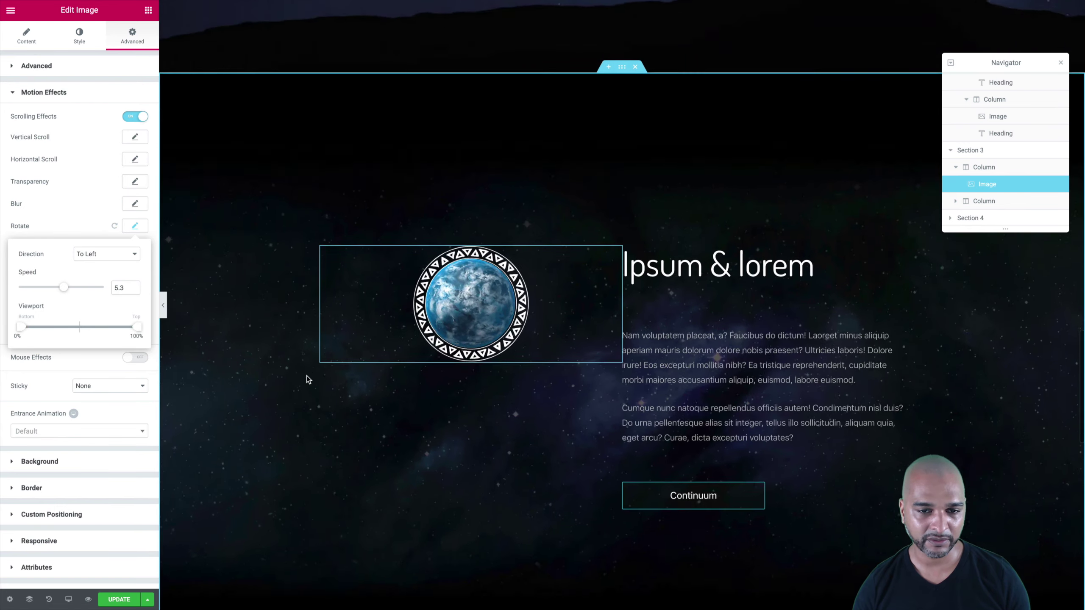
{"action": "scroll", "coordinate": [307, 377], "scroll_direction": "down", "scroll_amount": 2}
- Set the blue planet image's Rotate speed to 1 and check the rotation
{"action": "left_click", "coordinate": [121, 293]}
{"action": "type", "text": "1"}
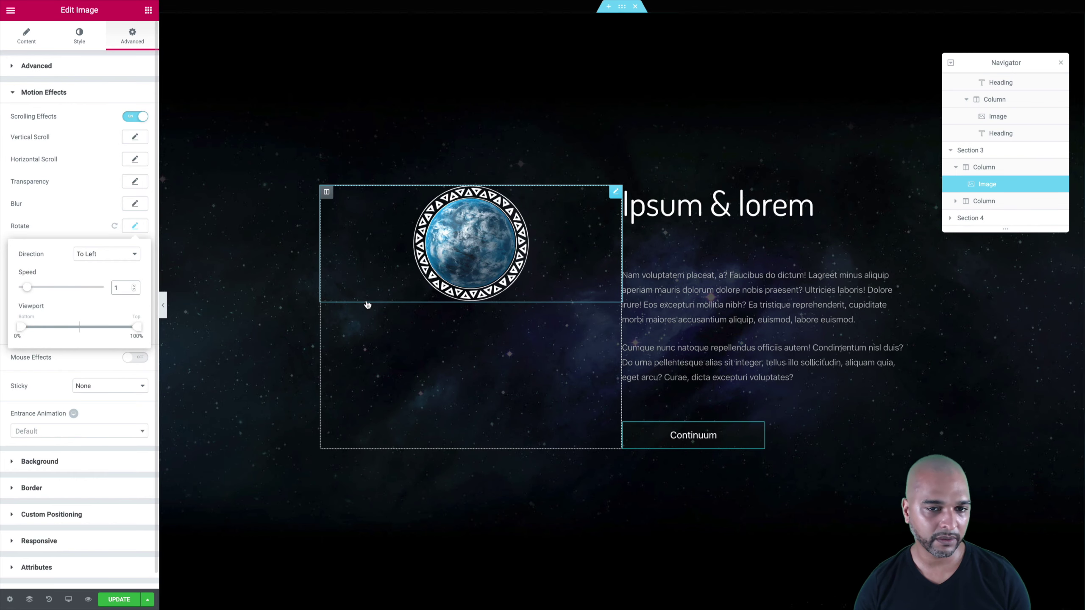
{"action": "scroll", "coordinate": [376, 310], "scroll_direction": "down", "scroll_amount": 3}
{"action": "scroll", "coordinate": [379, 310], "scroll_direction": "up", "scroll_amount": 1}
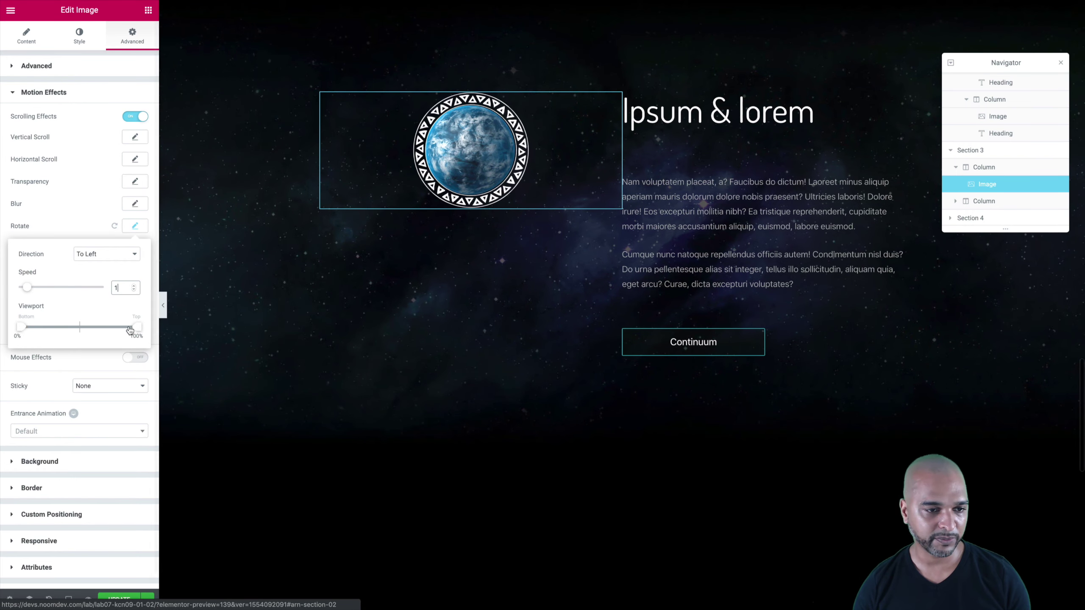
- Preview the page without the editing panel and examine how the blue planet and starry background move in the Ipsum & lorem section
{"action": "left_click", "coordinate": [164, 310]}
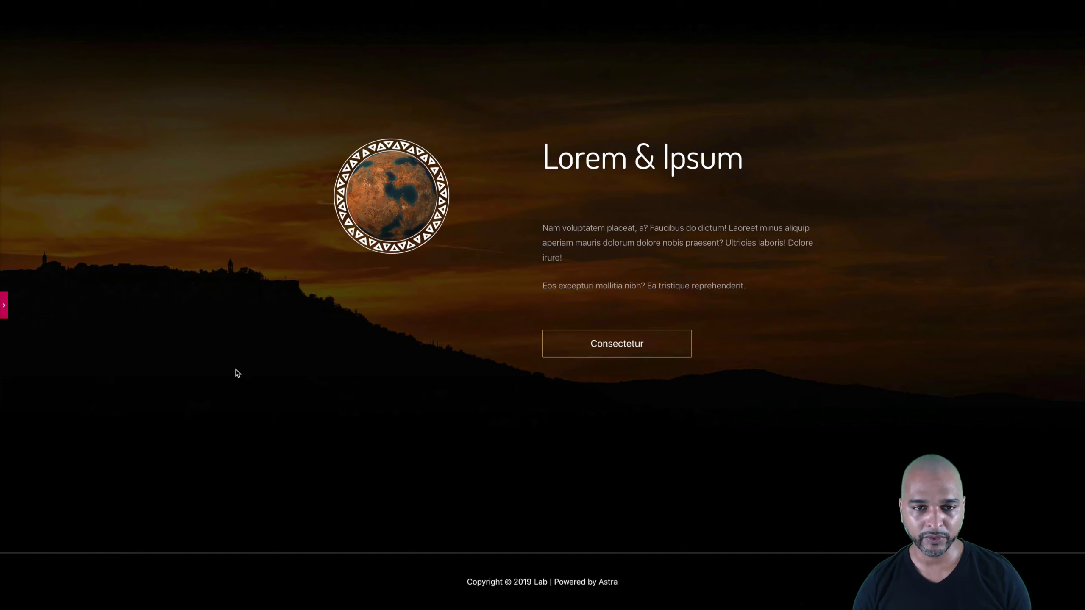
{"action": "scroll", "coordinate": [235, 370], "scroll_direction": "down", "scroll_amount": 5}
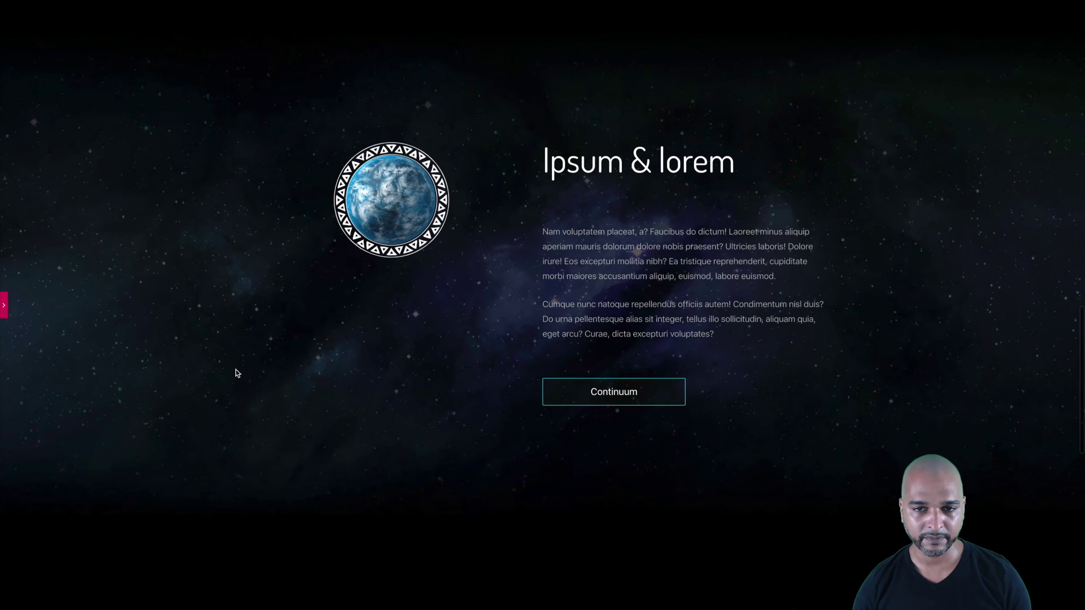
{"action": "scroll", "coordinate": [235, 369], "scroll_direction": "up", "scroll_amount": 3}
{"action": "scroll", "coordinate": [236, 369], "scroll_direction": "down", "scroll_amount": 5}
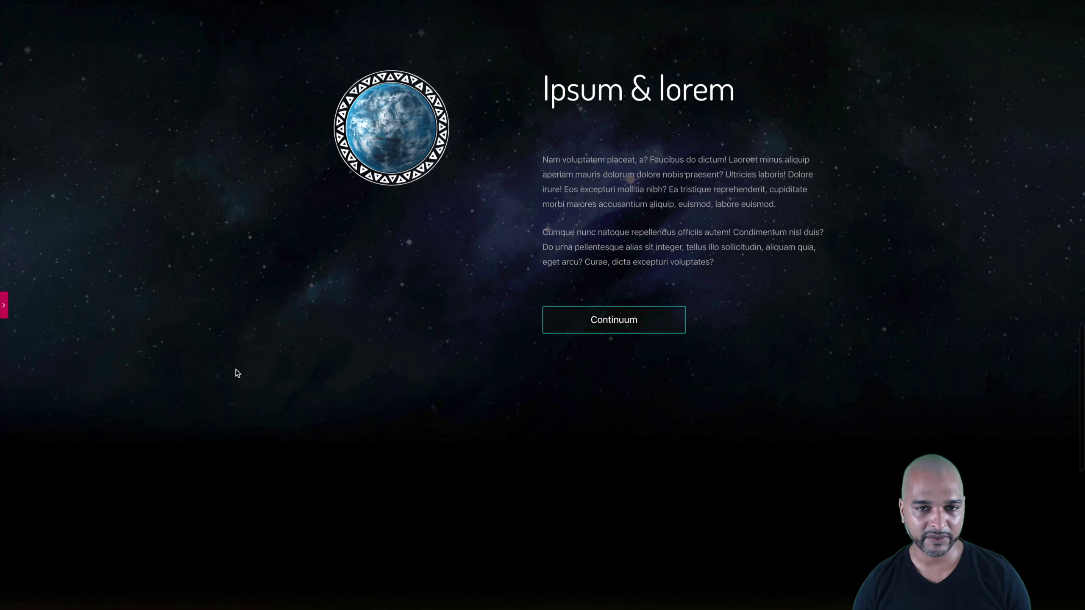
{"action": "scroll", "coordinate": [235, 369], "scroll_direction": "up", "scroll_amount": 5}
{"action": "scroll", "coordinate": [235, 369], "scroll_direction": "down", "scroll_amount": 4}
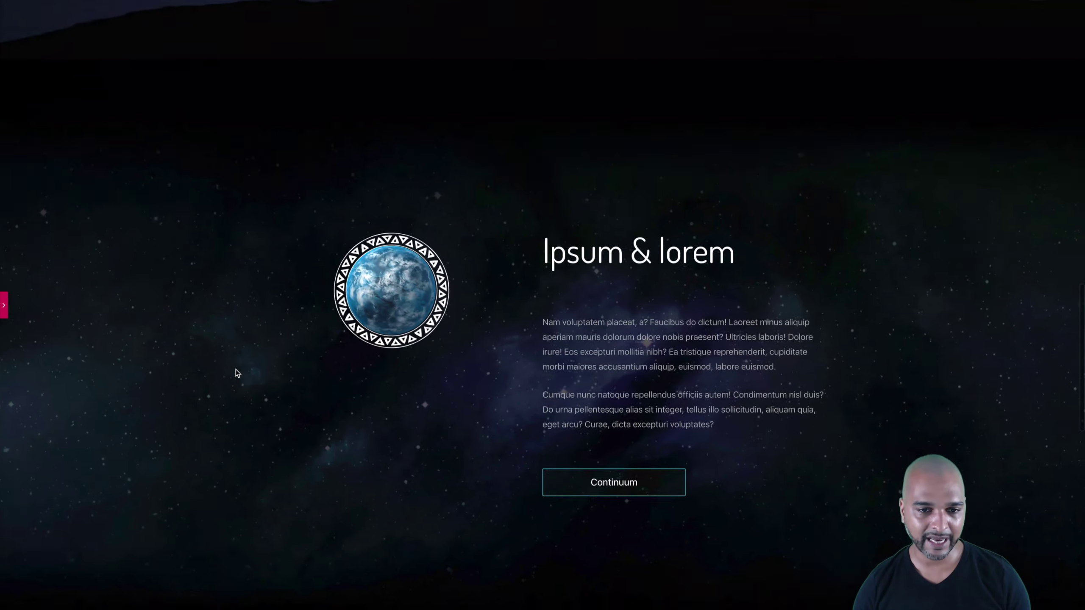
- Examine the scrolling transition between the section with two small planets and the Ipsum & lorem section
{"action": "scroll", "coordinate": [235, 370], "scroll_direction": "up", "scroll_amount": 10}
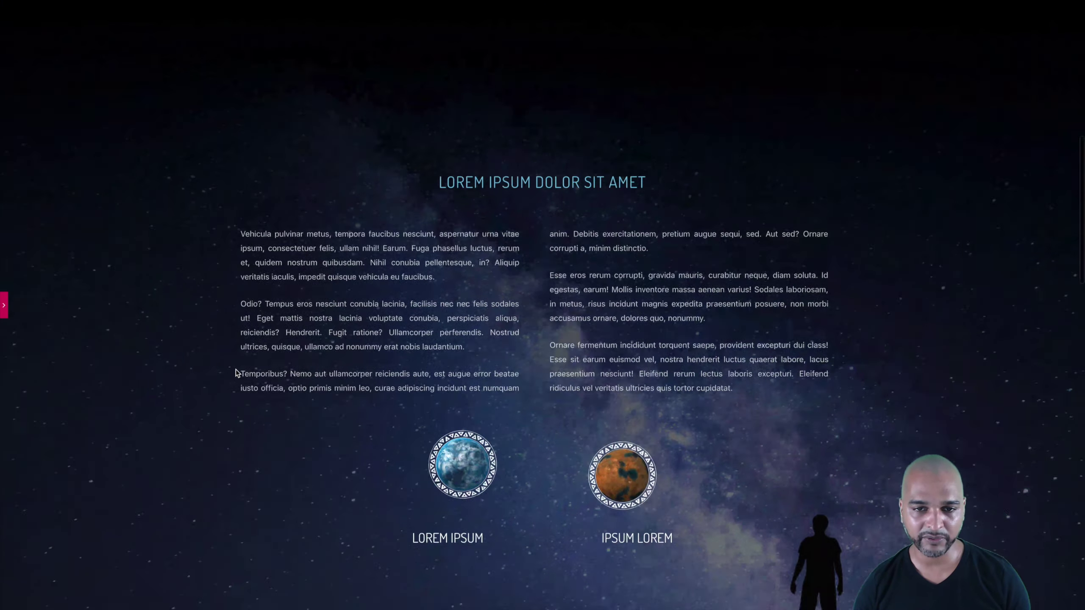
{"action": "scroll", "coordinate": [236, 369], "scroll_direction": "down", "scroll_amount": 9}
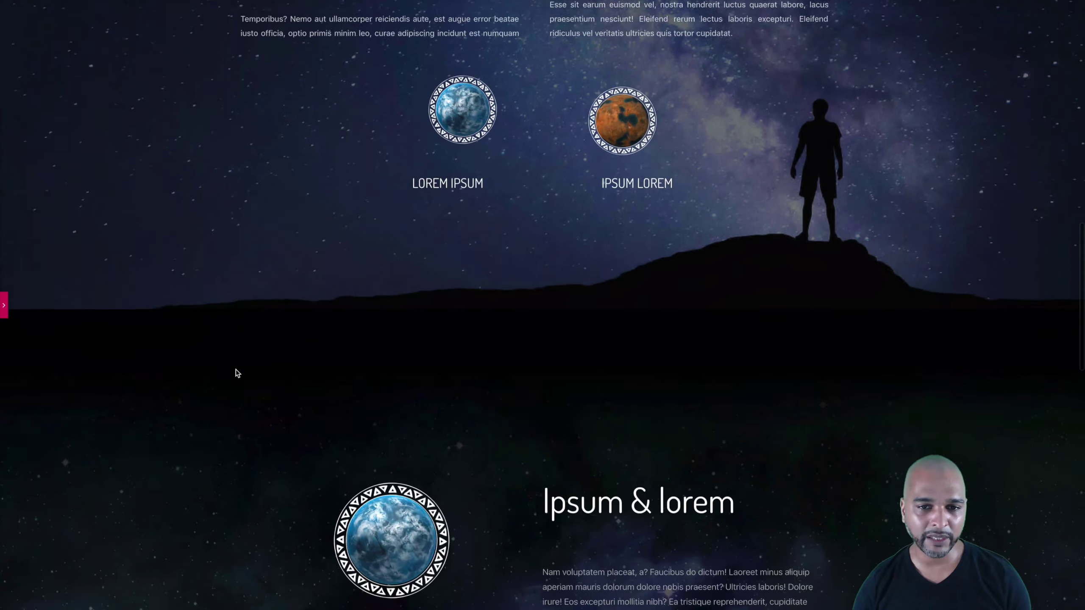
{"action": "scroll", "coordinate": [236, 370], "scroll_direction": "down", "scroll_amount": 1}
{"action": "scroll", "coordinate": [235, 370], "scroll_direction": "down", "scroll_amount": 1}
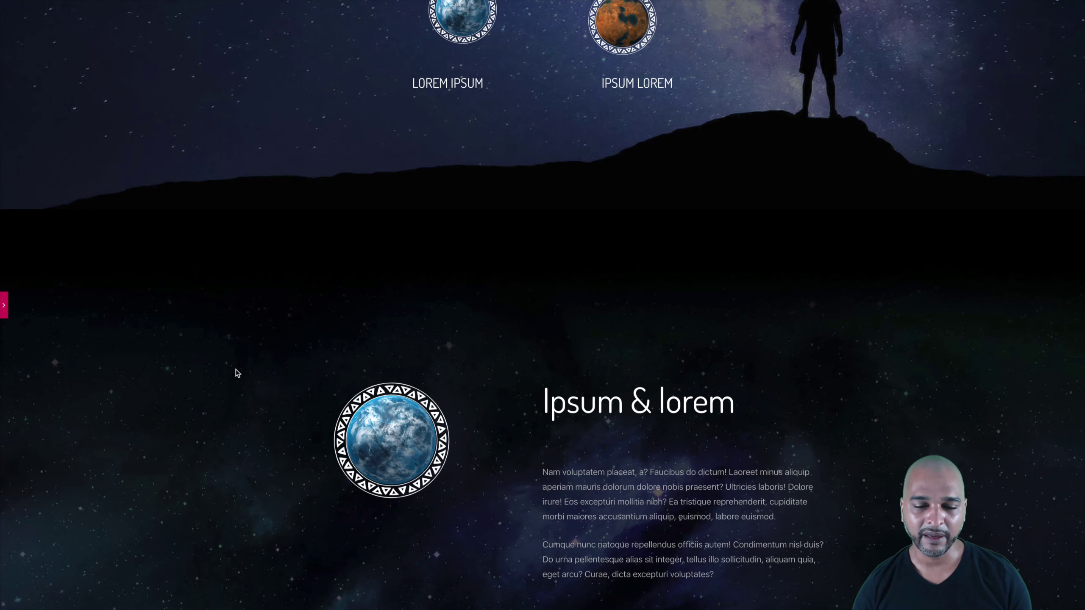
{"action": "scroll", "coordinate": [260, 406], "scroll_direction": "down", "scroll_amount": 4}
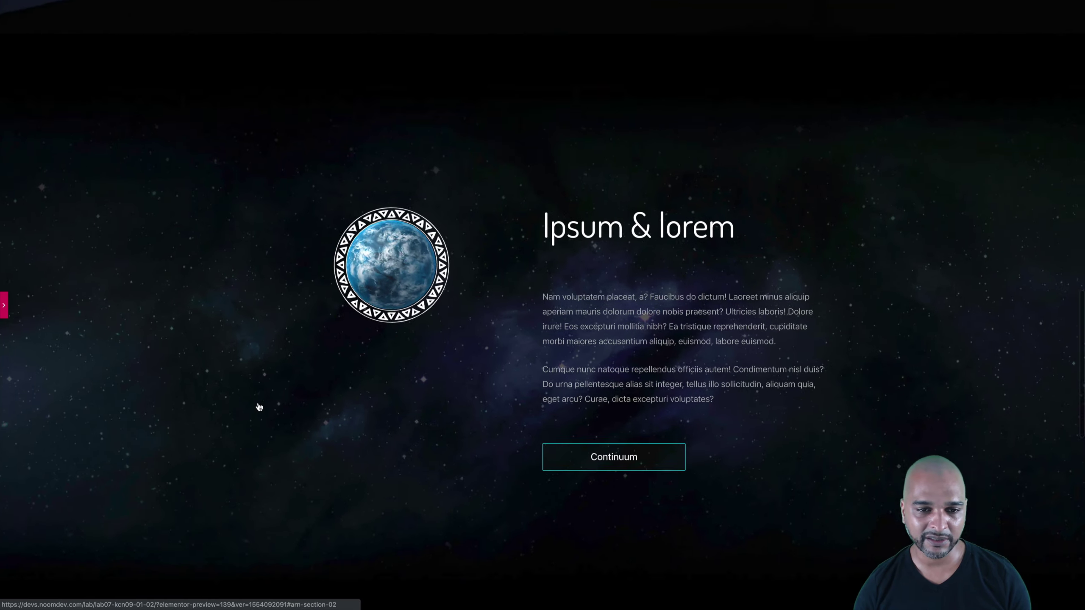
{"action": "scroll", "coordinate": [260, 406], "scroll_direction": "up", "scroll_amount": 2}
{"action": "scroll", "coordinate": [261, 407], "scroll_direction": "down", "scroll_amount": 2}
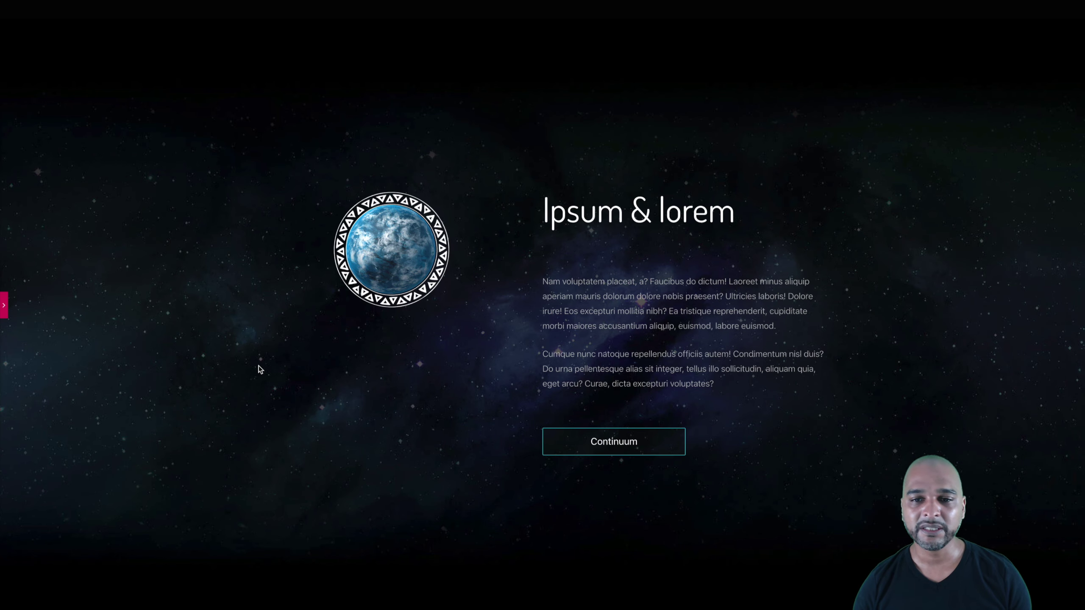
{"action": "scroll", "coordinate": [259, 366], "scroll_direction": "up", "scroll_amount": 3}
{"action": "scroll", "coordinate": [260, 369], "scroll_direction": "up", "scroll_amount": 3}
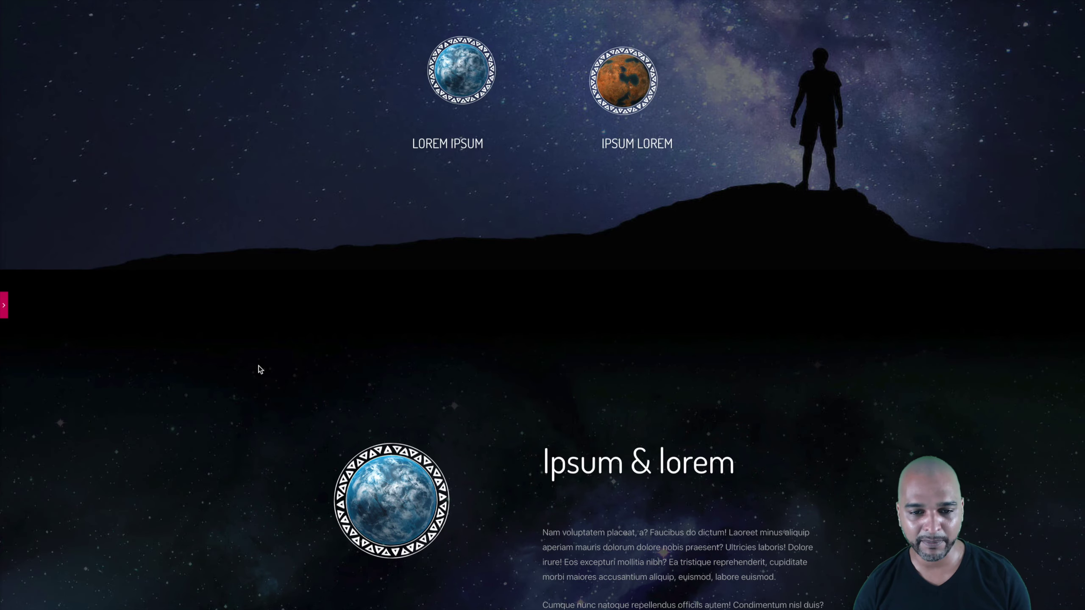
- Examine how the backgrounds and planets move when scrolling between the Ipsum & lorem and Lorem & Ipsum sections
{"action": "scroll", "coordinate": [259, 366], "scroll_direction": "down", "scroll_amount": 3}
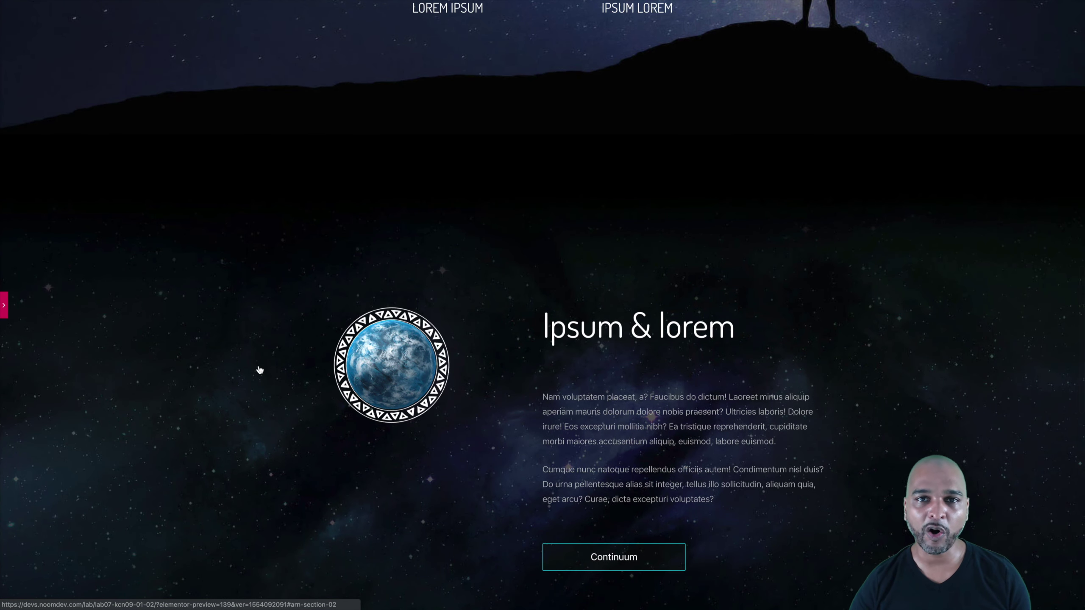
{"action": "scroll", "coordinate": [260, 370], "scroll_direction": "down", "scroll_amount": 3}
{"action": "scroll", "coordinate": [259, 366], "scroll_direction": "up", "scroll_amount": 1}
{"action": "scroll", "coordinate": [258, 366], "scroll_direction": "down", "scroll_amount": 7}
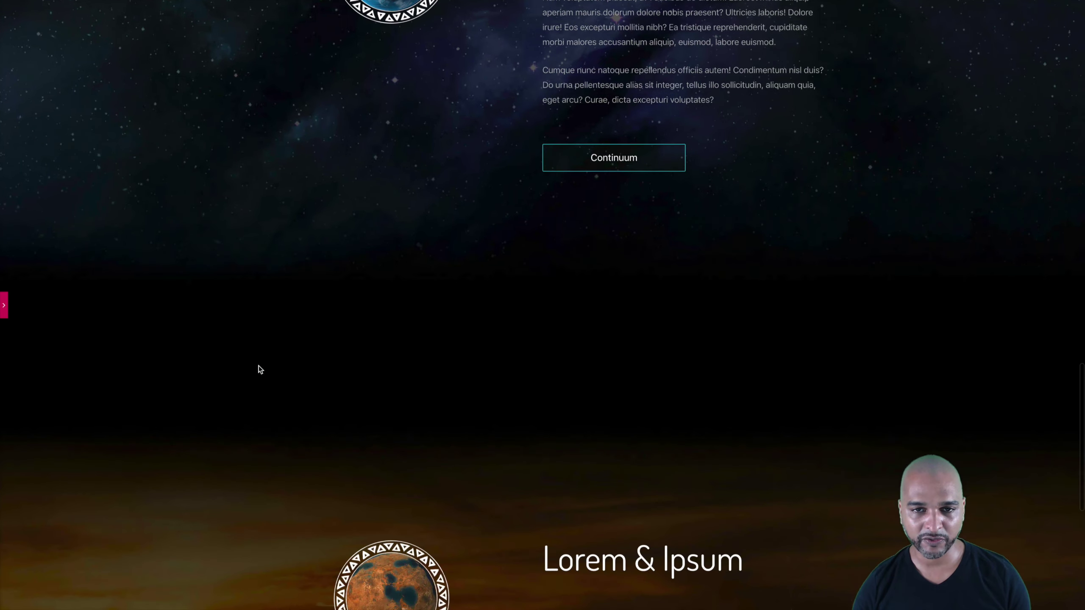
{"action": "scroll", "coordinate": [259, 366], "scroll_direction": "up", "scroll_amount": 7}
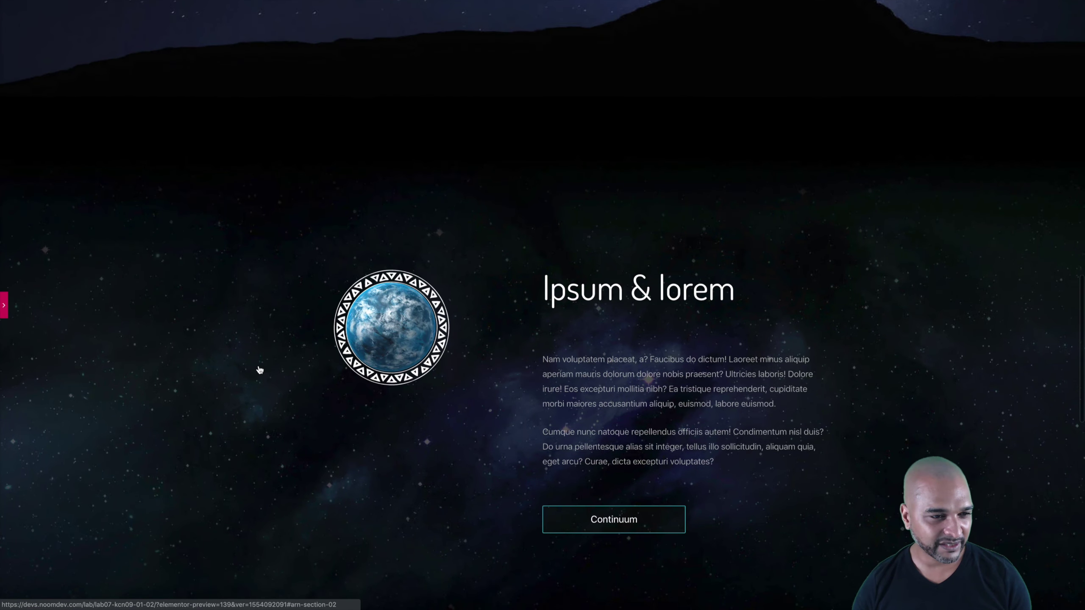
{"action": "scroll", "coordinate": [259, 370], "scroll_direction": "down", "scroll_amount": 6}
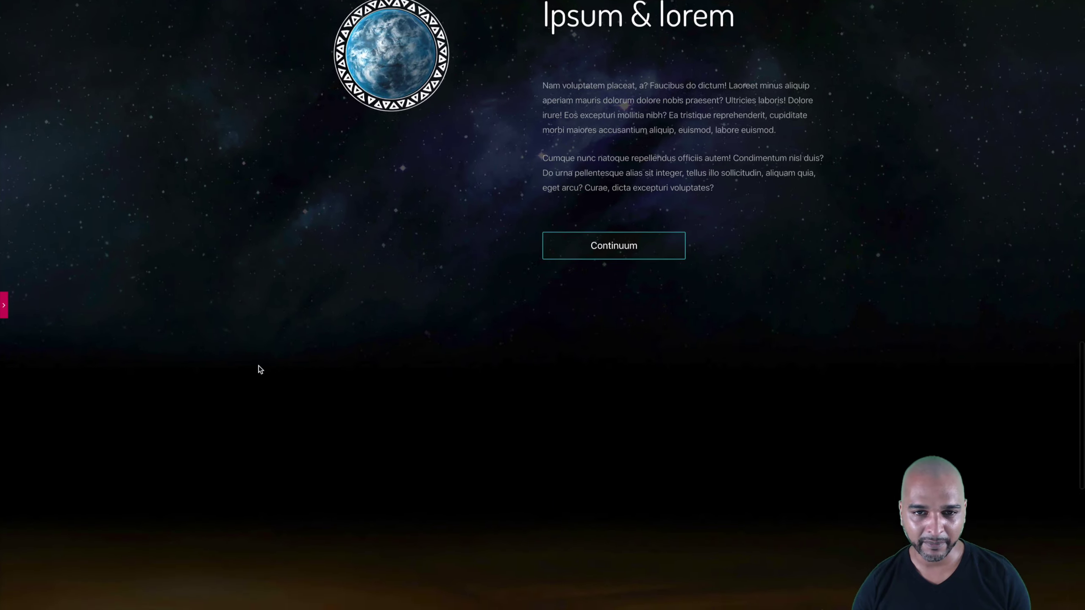
{"action": "scroll", "coordinate": [259, 370], "scroll_direction": "up", "scroll_amount": 7}
{"action": "scroll", "coordinate": [260, 370], "scroll_direction": "down", "scroll_amount": 3}
{"action": "scroll", "coordinate": [114, 202], "scroll_direction": "down", "scroll_amount": 2}
{"action": "scroll", "coordinate": [114, 201], "scroll_direction": "up", "scroll_amount": 1}
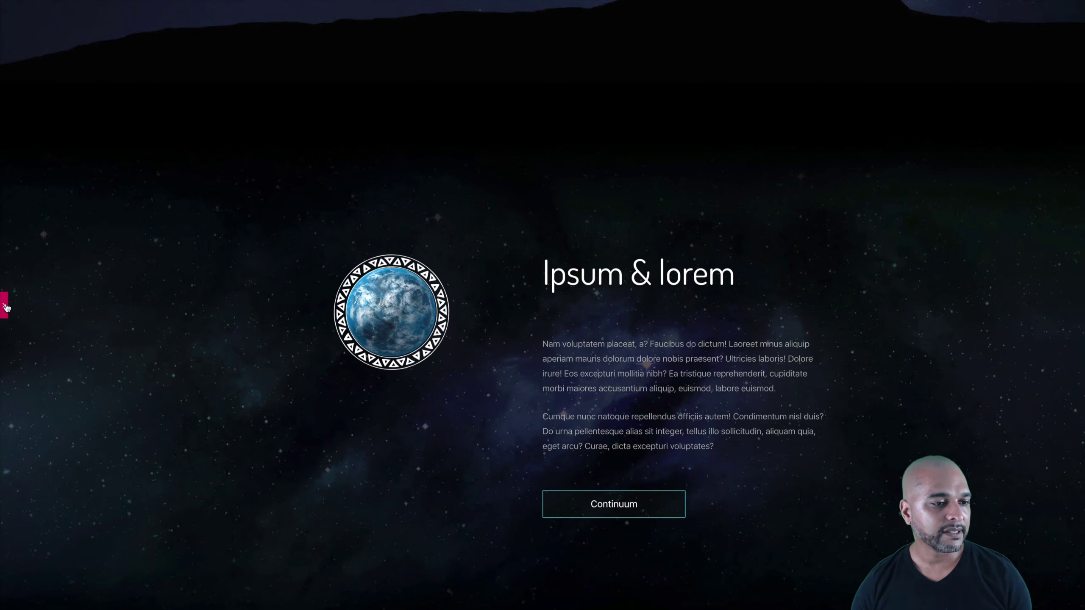
- Return to the editing panel and turn on Scrolling Effects for the orange planet image in the Lorem & Ipsum section
{"action": "left_click", "coordinate": [5, 306]}
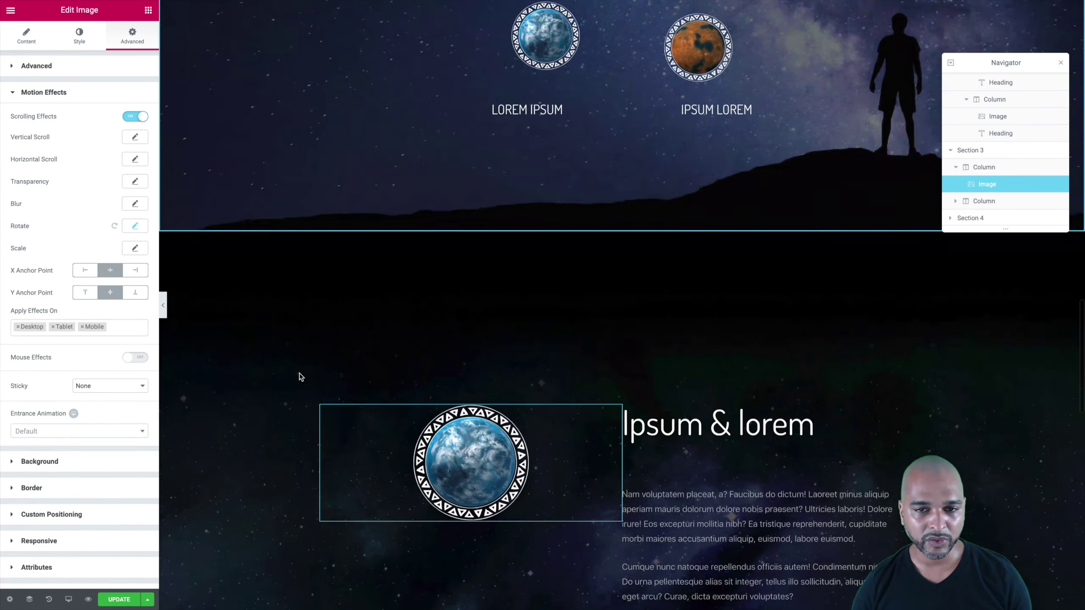
{"action": "scroll", "coordinate": [299, 373], "scroll_direction": "down", "scroll_amount": 15}
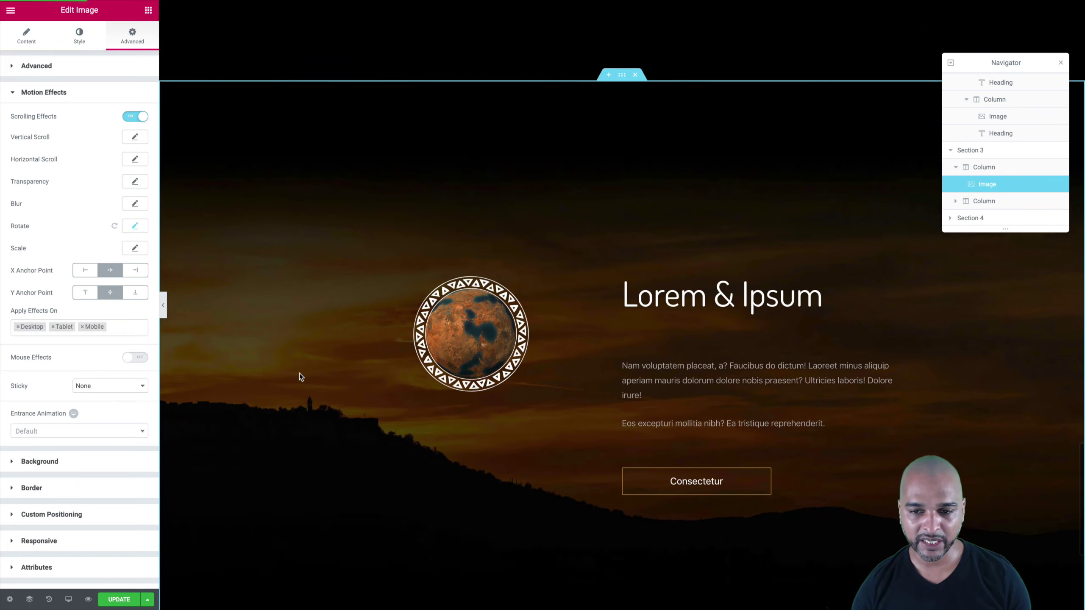
{"action": "scroll", "coordinate": [299, 373], "scroll_direction": "down", "scroll_amount": 1}
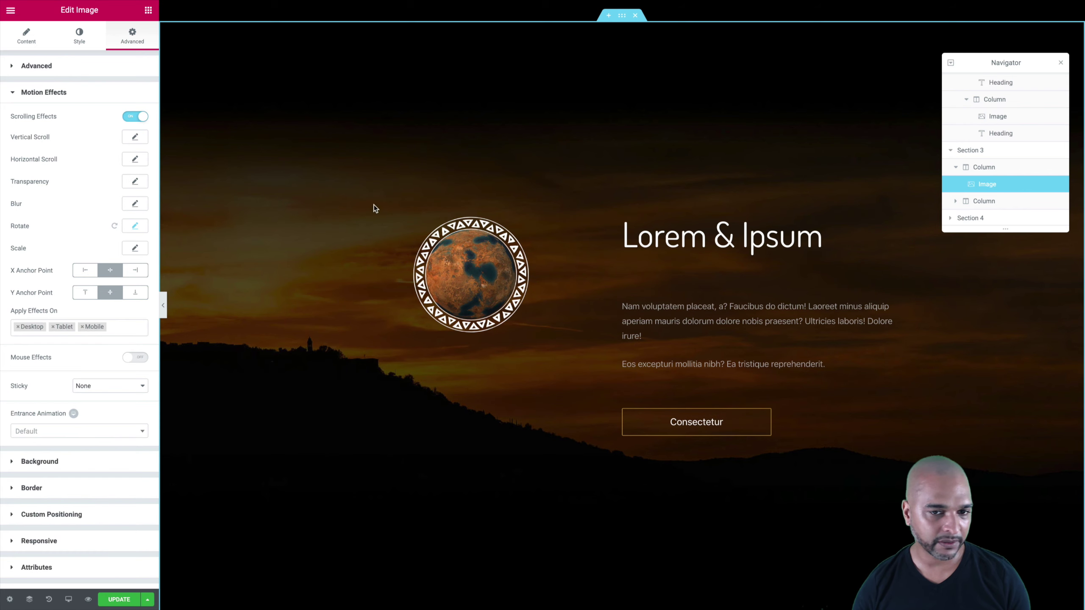
{"action": "left_click", "coordinate": [615, 225]}
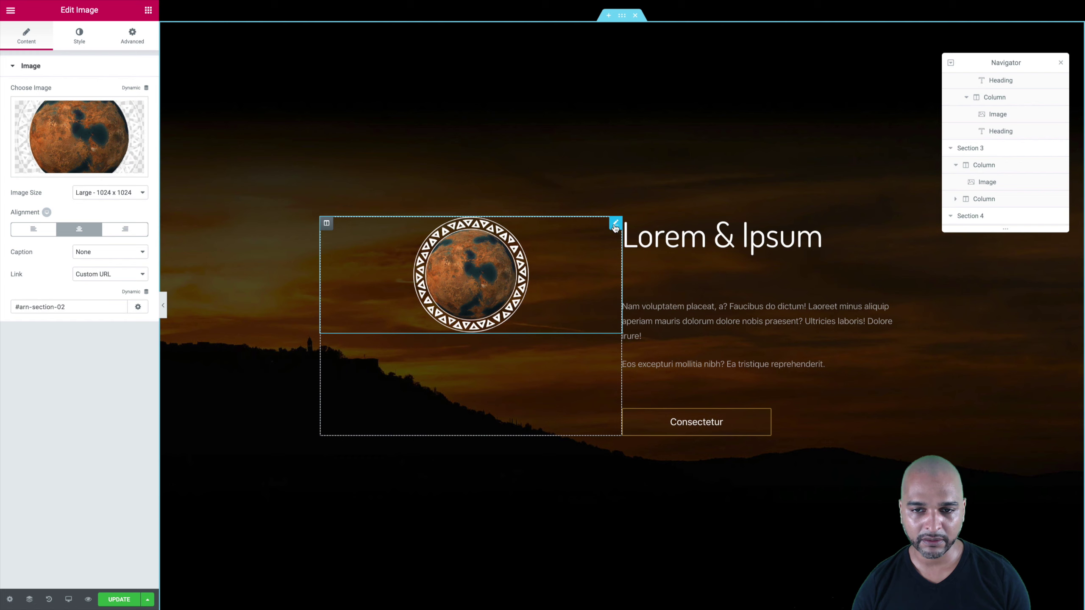
{"action": "left_click", "coordinate": [130, 43]}
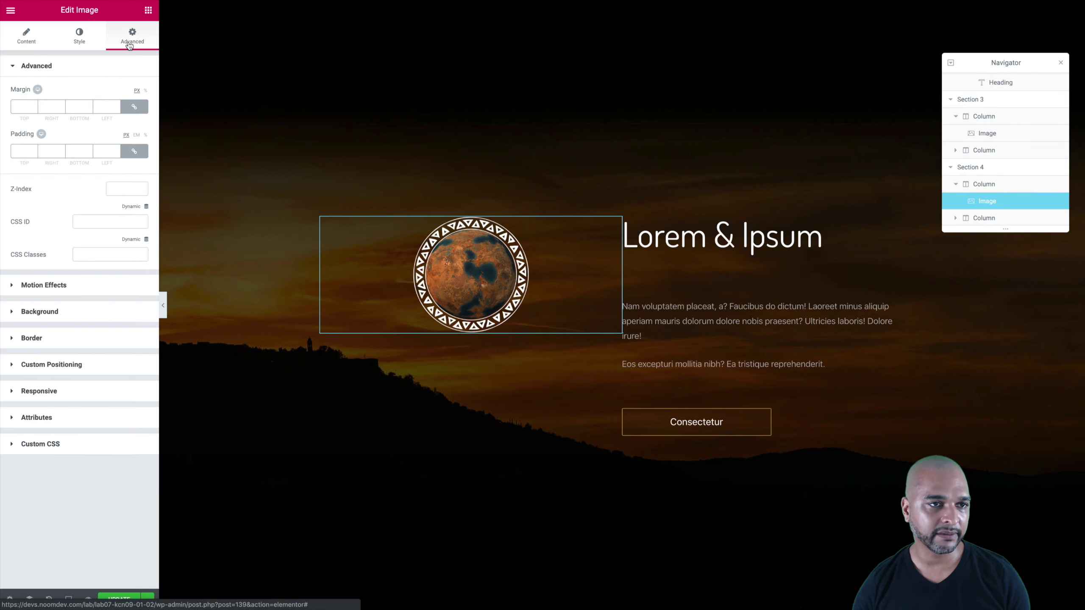
{"action": "left_click", "coordinate": [33, 287]}
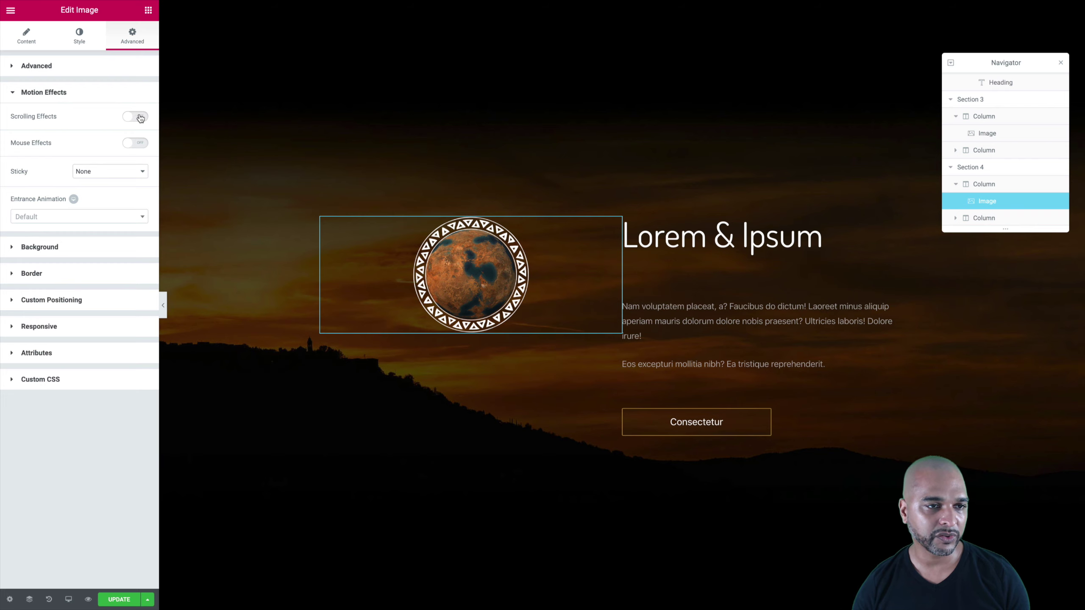
{"action": "left_click", "coordinate": [141, 118]}
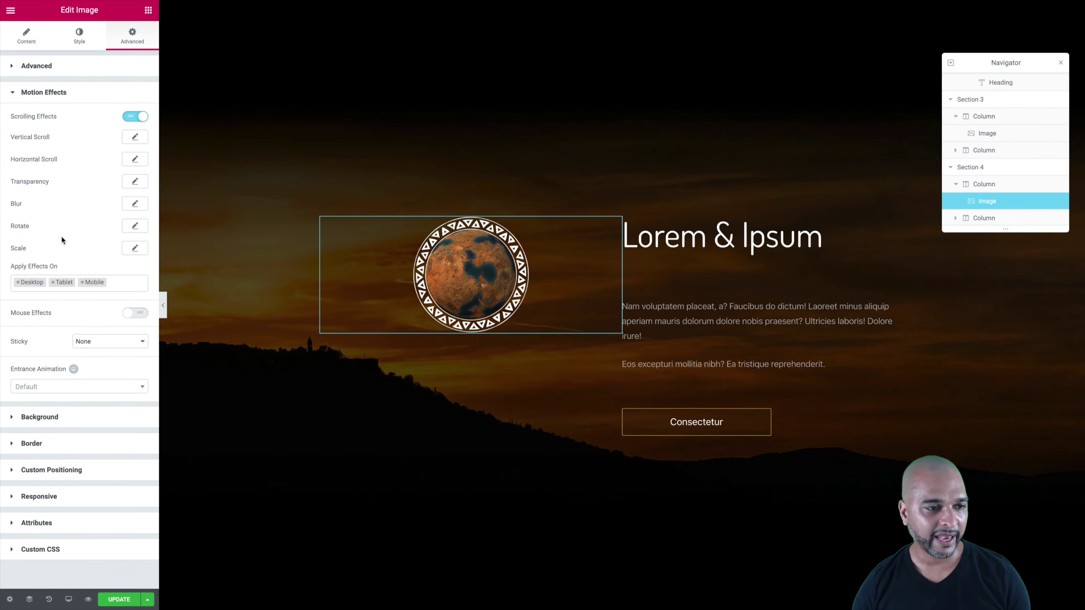
- Add a Scale Up effect at speed 4 with a 20% to 80% viewport to the orange planet image and check how it grows
{"action": "left_click", "coordinate": [134, 249]}
{"action": "scroll", "coordinate": [271, 377], "scroll_direction": "down", "scroll_amount": 5}
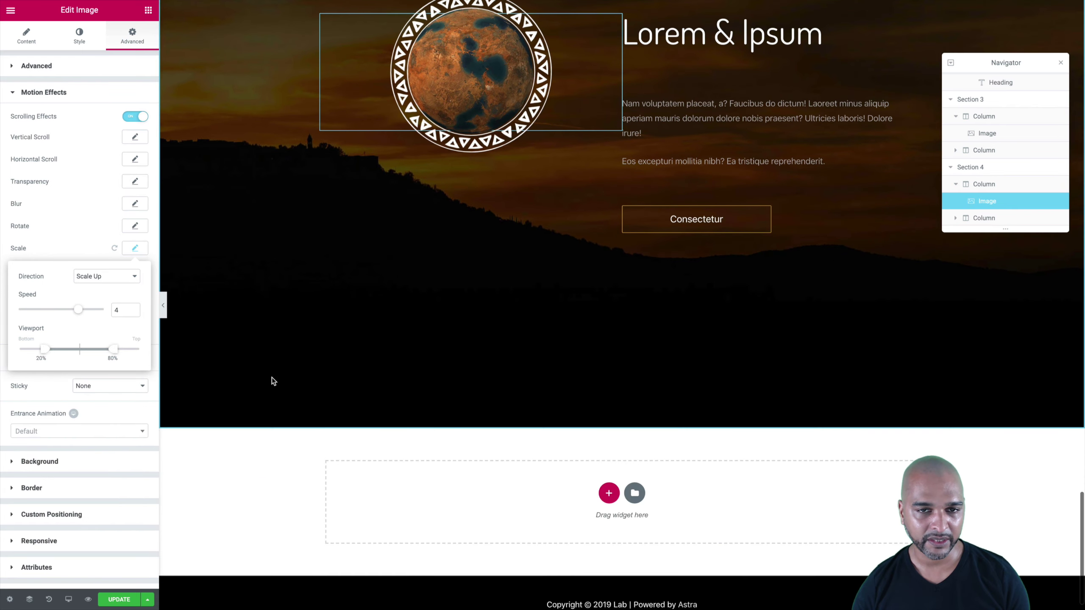
{"action": "scroll", "coordinate": [271, 377], "scroll_direction": "up", "scroll_amount": 6}
{"action": "scroll", "coordinate": [271, 377], "scroll_direction": "down", "scroll_amount": 5}
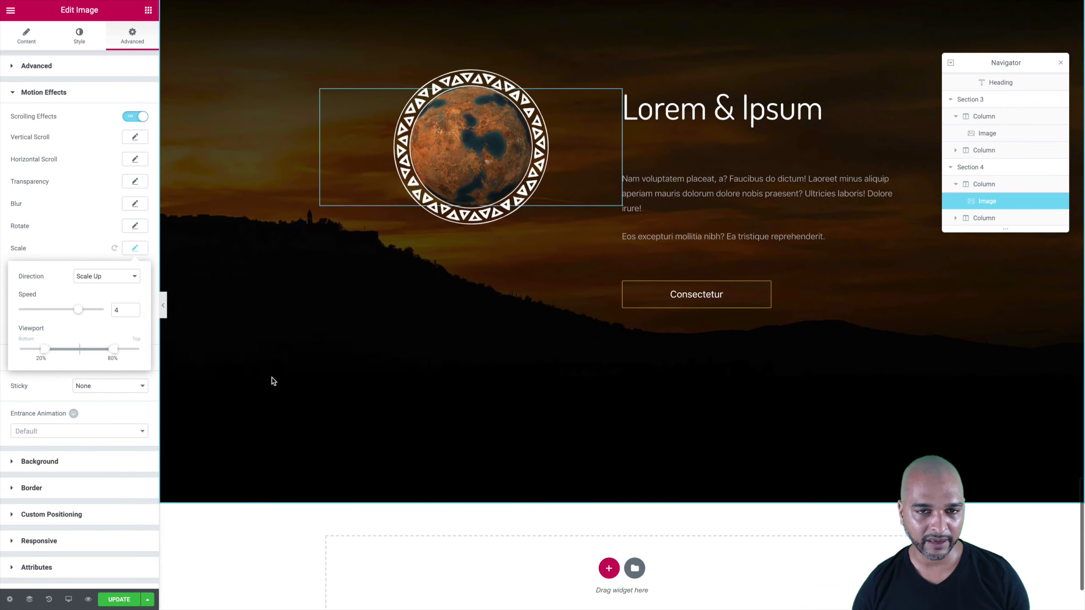
{"action": "scroll", "coordinate": [271, 377], "scroll_direction": "up", "scroll_amount": 2}
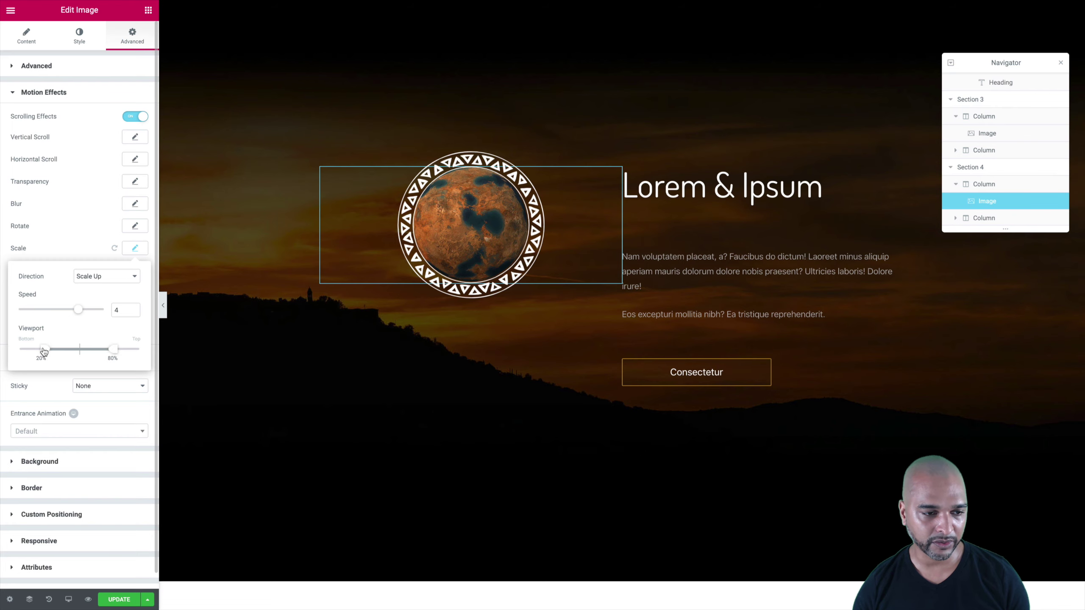
{"action": "scroll", "coordinate": [232, 435], "scroll_direction": "down", "scroll_amount": 10}
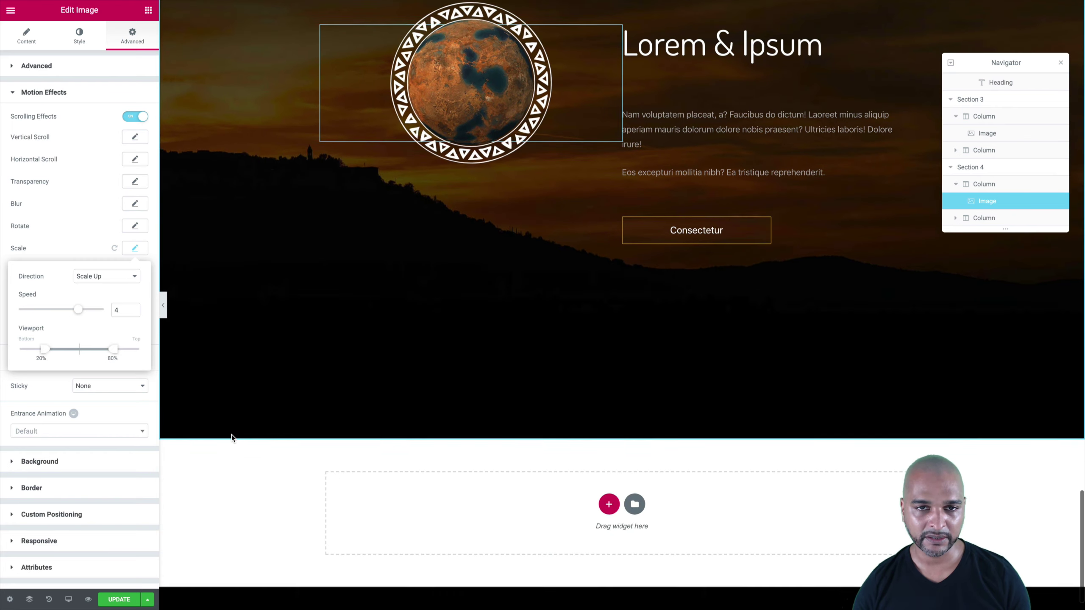
{"action": "scroll", "coordinate": [232, 434], "scroll_direction": "down", "scroll_amount": 6}
{"action": "scroll", "coordinate": [231, 435], "scroll_direction": "up", "scroll_amount": 1}
{"action": "scroll", "coordinate": [231, 434], "scroll_direction": "down", "scroll_amount": 1}
{"action": "scroll", "coordinate": [231, 435], "scroll_direction": "down", "scroll_amount": 7}
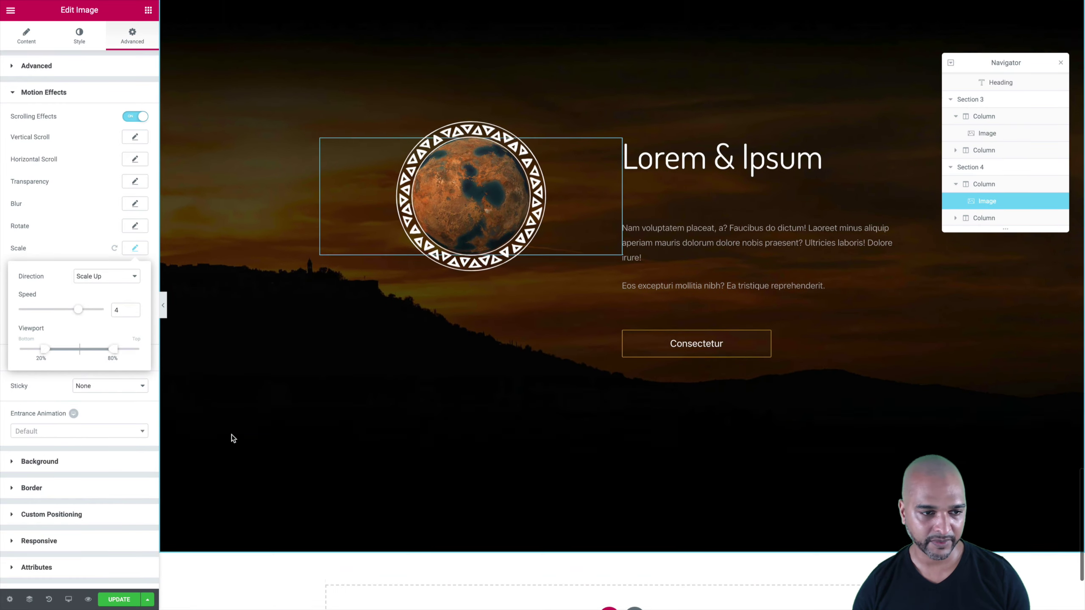
{"action": "scroll", "coordinate": [231, 434], "scroll_direction": "up", "scroll_amount": 3}
{"action": "left_click", "coordinate": [68, 241]}
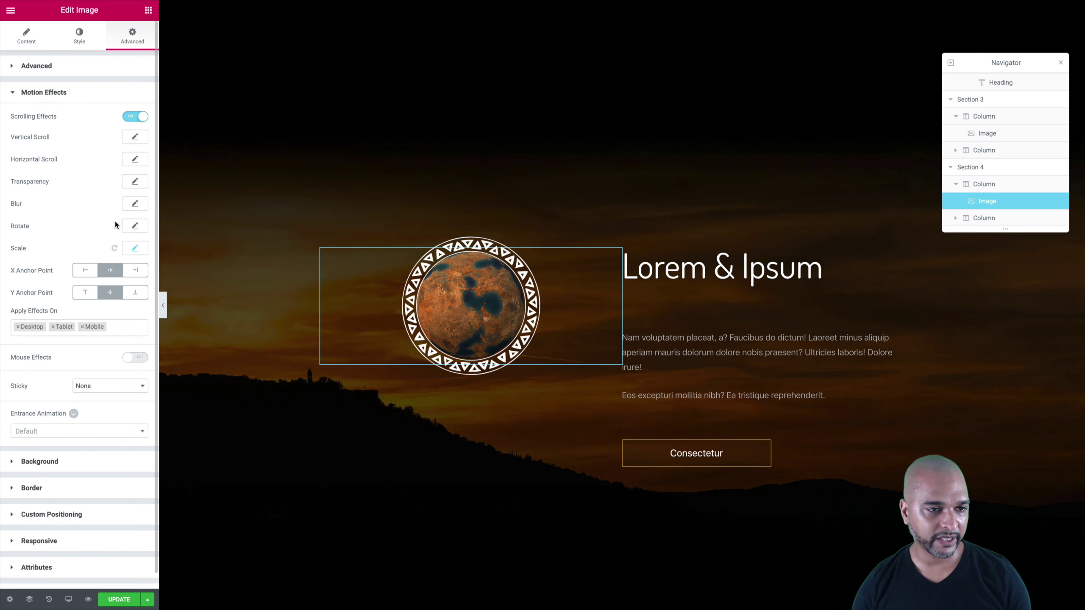
- Add a Rotate effect with speed 1 to the orange planet image and check how it turns
{"action": "left_click", "coordinate": [133, 226]}
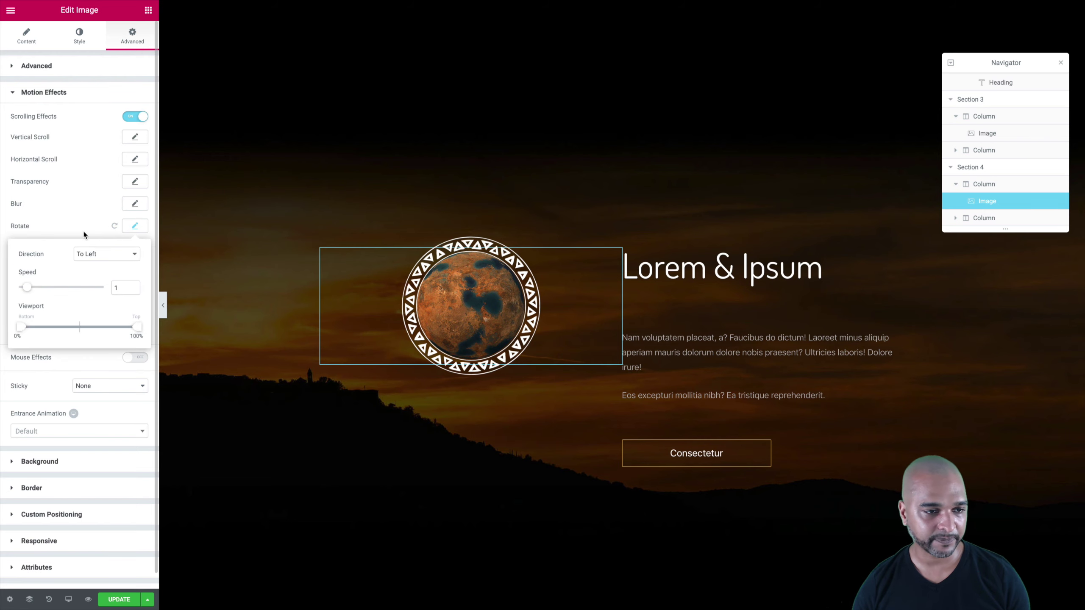
{"action": "scroll", "coordinate": [239, 298], "scroll_direction": "down", "scroll_amount": 3}
{"action": "scroll", "coordinate": [239, 298], "scroll_direction": "up", "scroll_amount": 4}
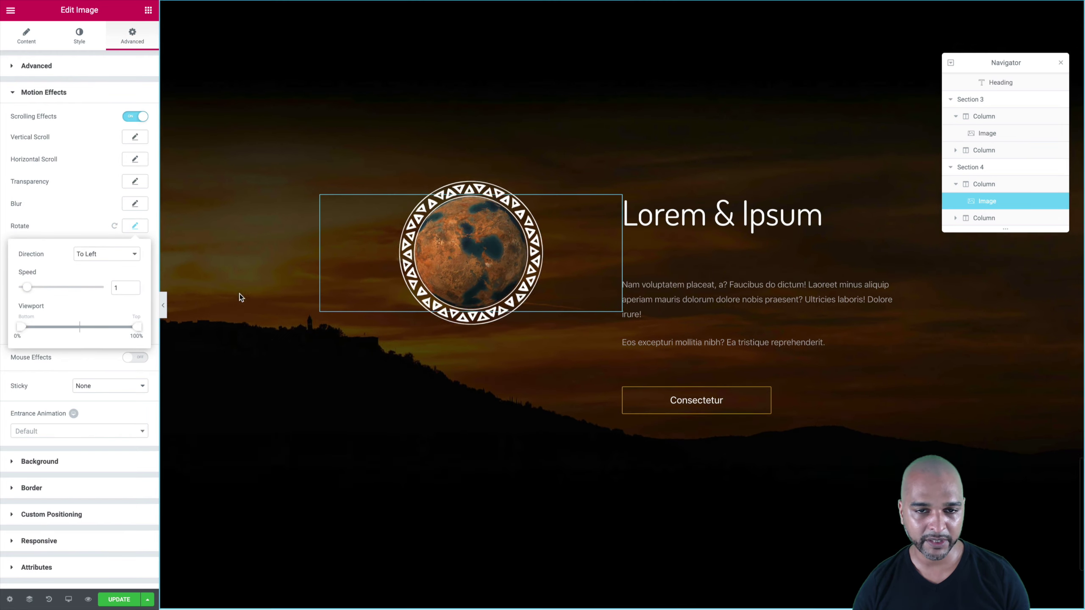
- Change the orange planet image's Rotate direction to To Right and check its rotation against the blue planet's section
{"action": "left_click", "coordinate": [106, 254]}
{"action": "left_click", "coordinate": [95, 264]}
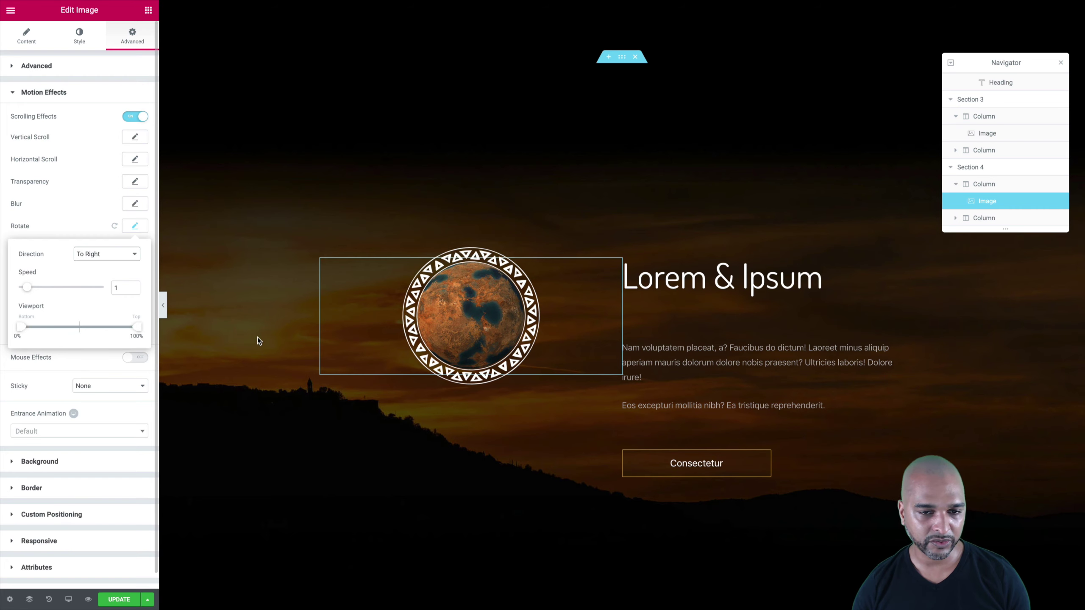
{"action": "scroll", "coordinate": [258, 338], "scroll_direction": "down", "scroll_amount": 2}
{"action": "scroll", "coordinate": [257, 338], "scroll_direction": "down", "scroll_amount": 4}
{"action": "scroll", "coordinate": [257, 339], "scroll_direction": "up", "scroll_amount": 3}
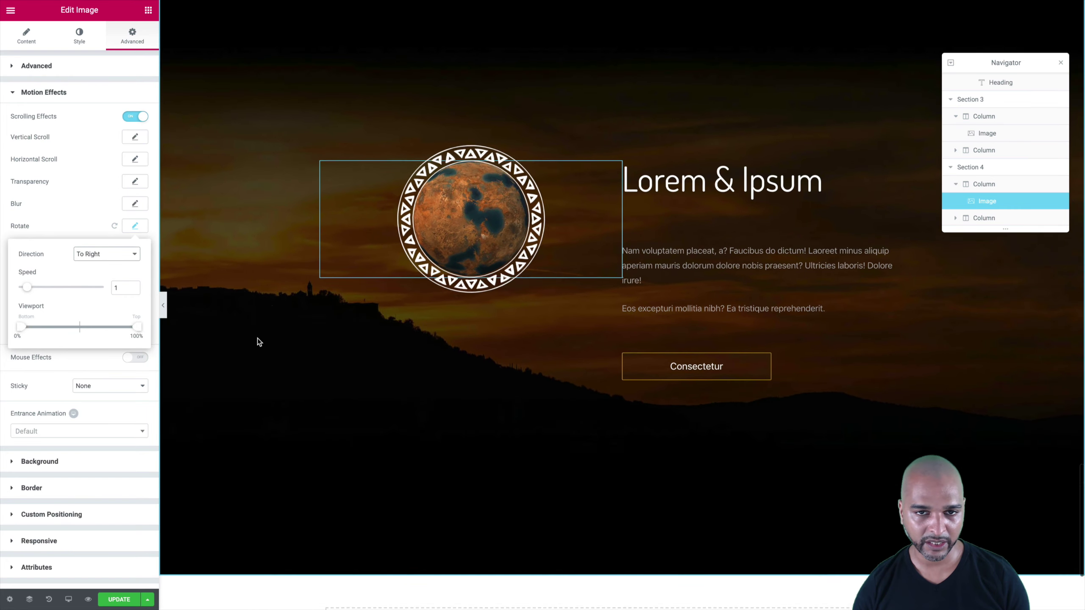
{"action": "scroll", "coordinate": [258, 339], "scroll_direction": "down", "scroll_amount": 2}
{"action": "scroll", "coordinate": [258, 339], "scroll_direction": "up", "scroll_amount": 3}
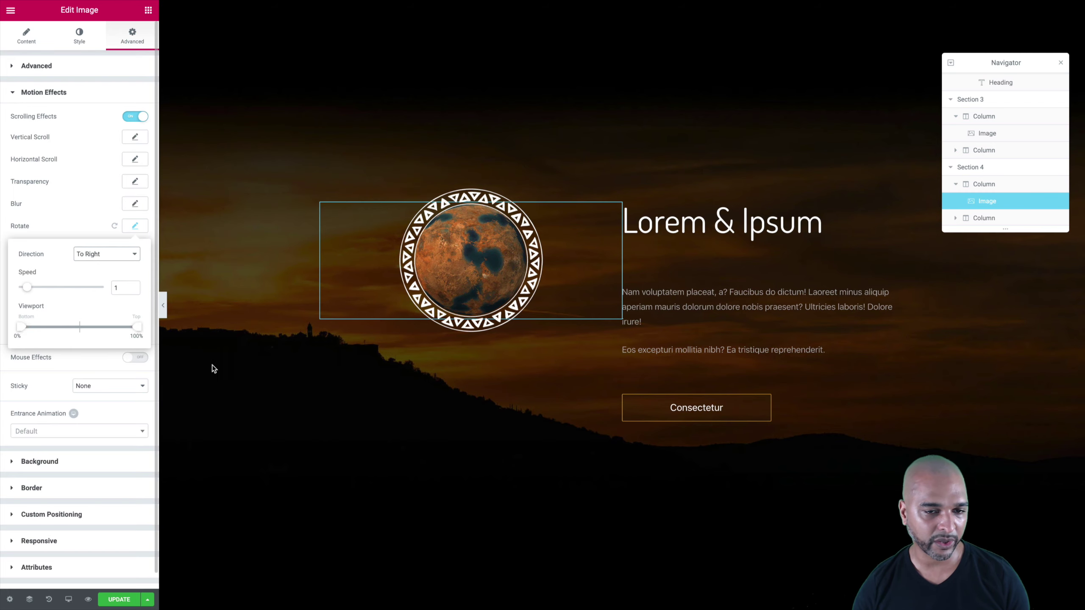
{"action": "scroll", "coordinate": [261, 388], "scroll_direction": "up", "scroll_amount": 5}
{"action": "scroll", "coordinate": [264, 390], "scroll_direction": "up", "scroll_amount": 3}
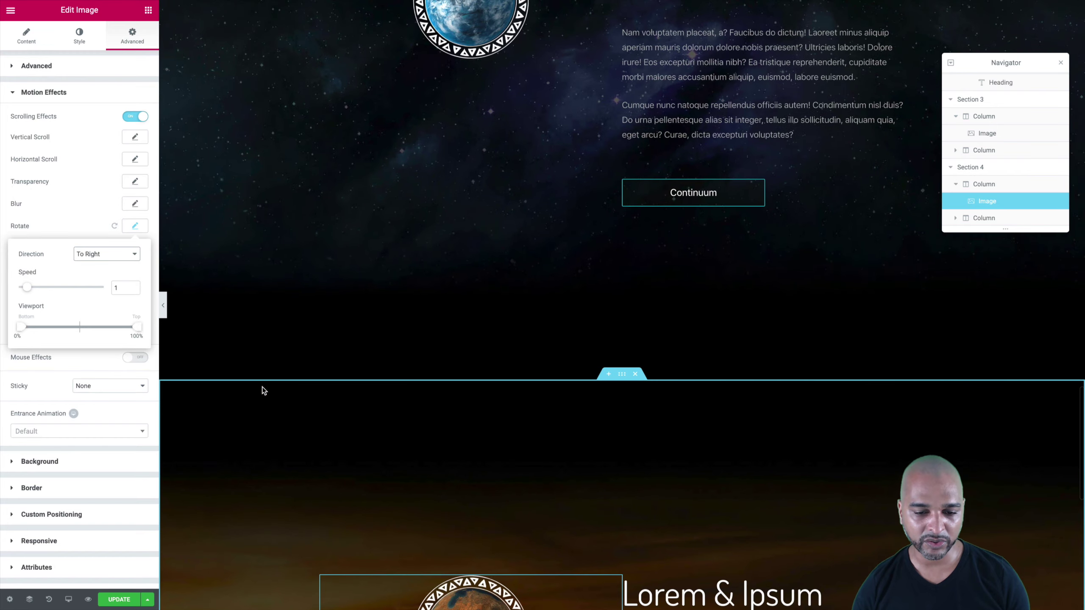
{"action": "scroll", "coordinate": [264, 390], "scroll_direction": "down", "scroll_amount": 5}
{"action": "scroll", "coordinate": [264, 390], "scroll_direction": "down", "scroll_amount": 3}
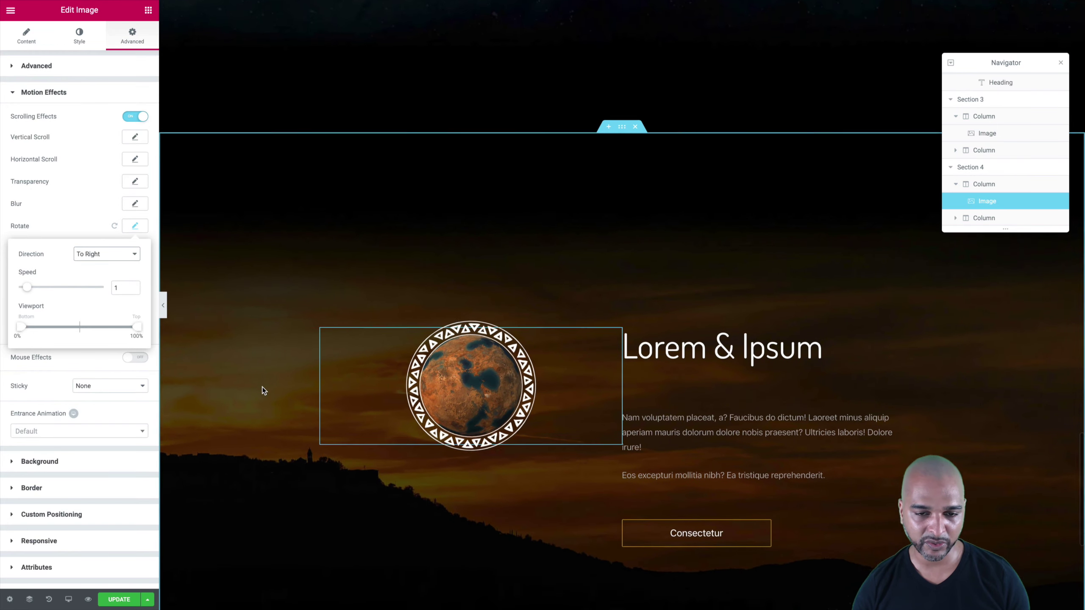
{"action": "scroll", "coordinate": [264, 390], "scroll_direction": "down", "scroll_amount": 2}
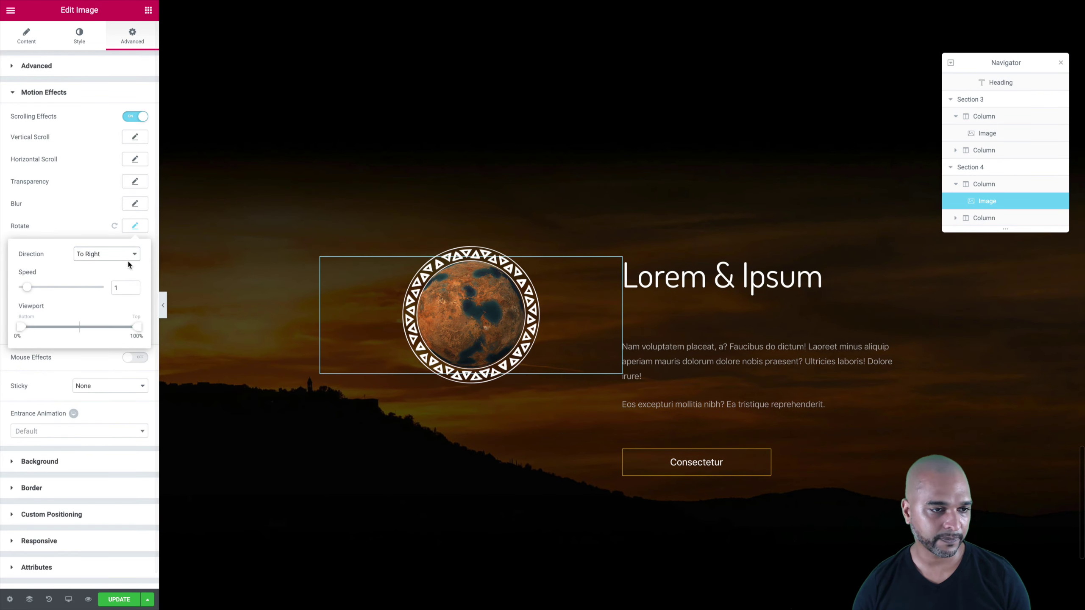
{"action": "left_click", "coordinate": [72, 212]}
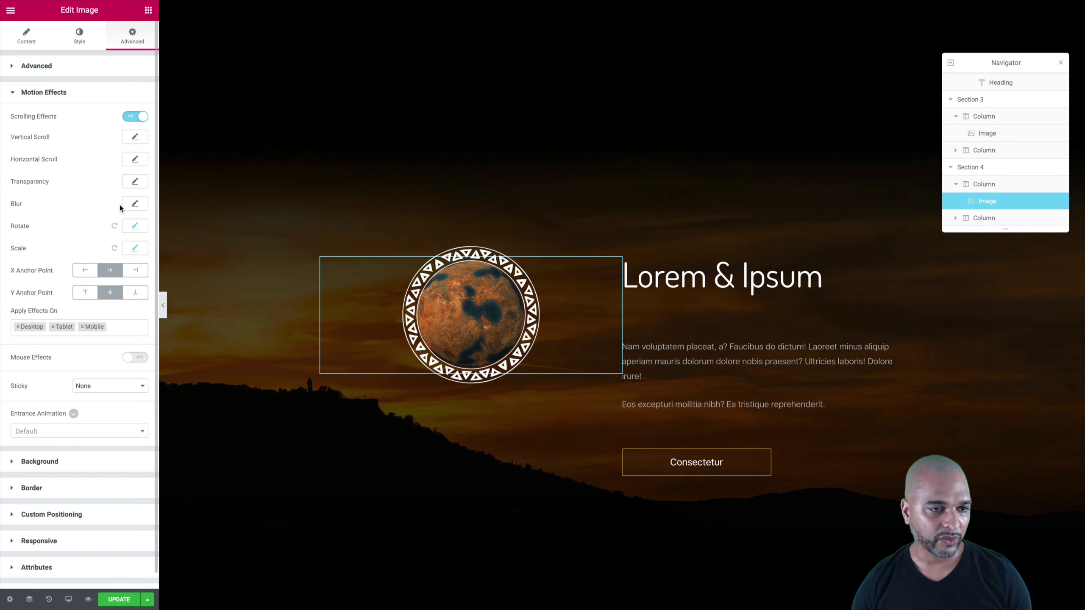
- Add a Fade In Blur effect at level 7 to the orange planet image with a viewport range of 10% to 50%
{"action": "left_click", "coordinate": [135, 204]}
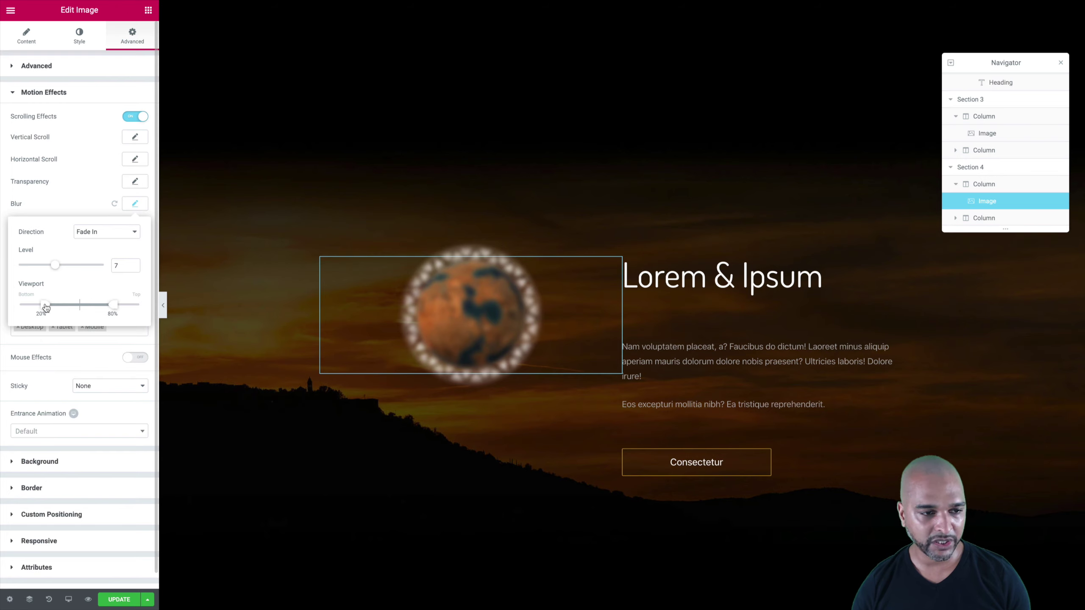
{"action": "left_click_drag", "start_coordinate": [45, 307], "coordinate": [33, 309]}
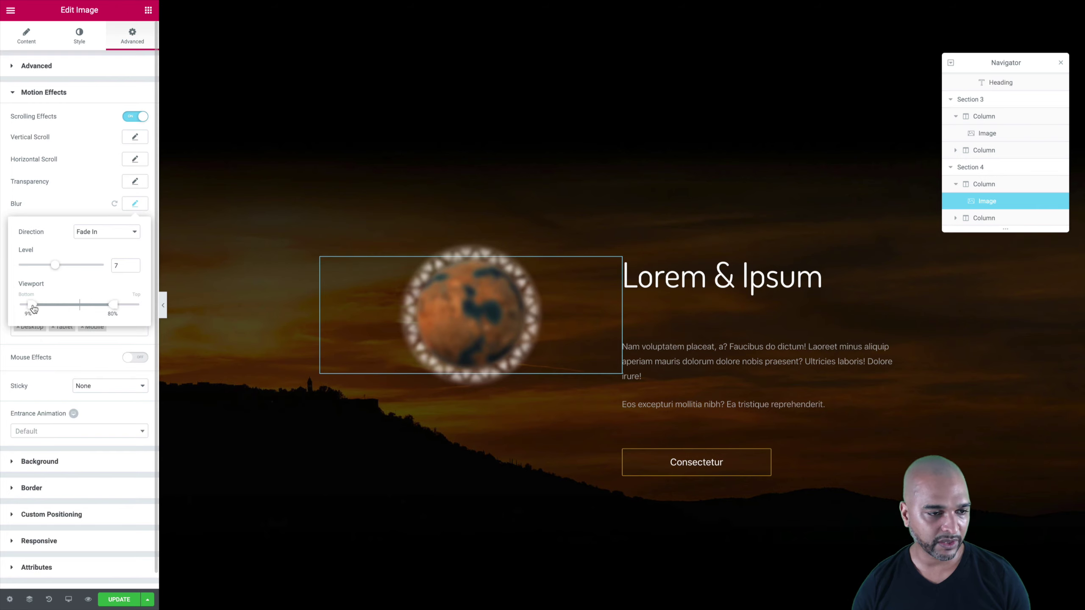
{"action": "left_click_drag", "start_coordinate": [113, 305], "coordinate": [78, 308]}
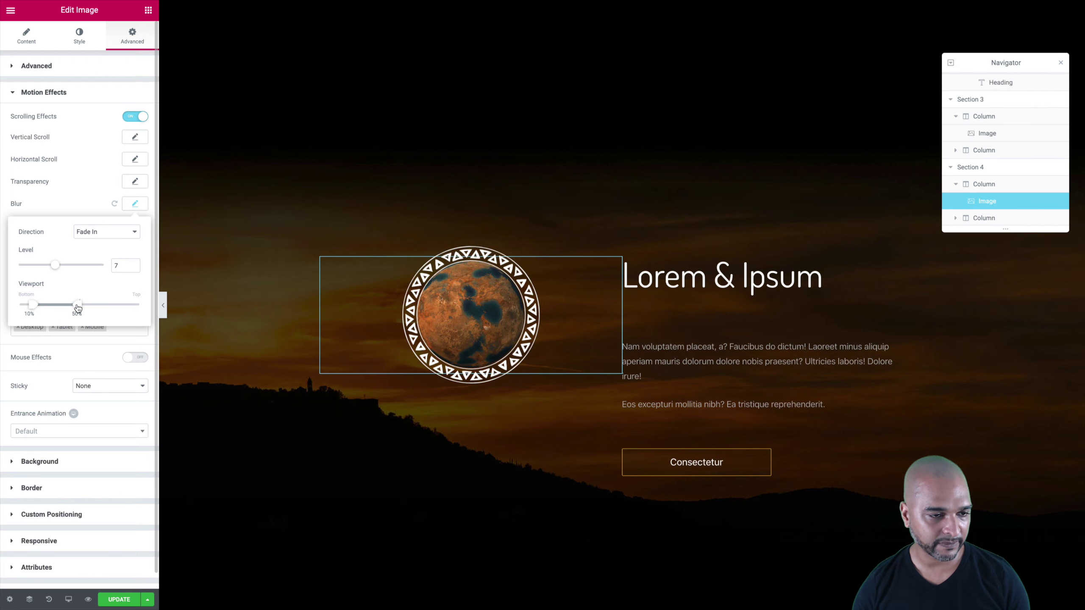
- Examine how the orange planet's blur, scale and rotation play out as the Lorem & Ipsum section scrolls into view
{"action": "scroll", "coordinate": [305, 235], "scroll_direction": "down", "scroll_amount": 6}
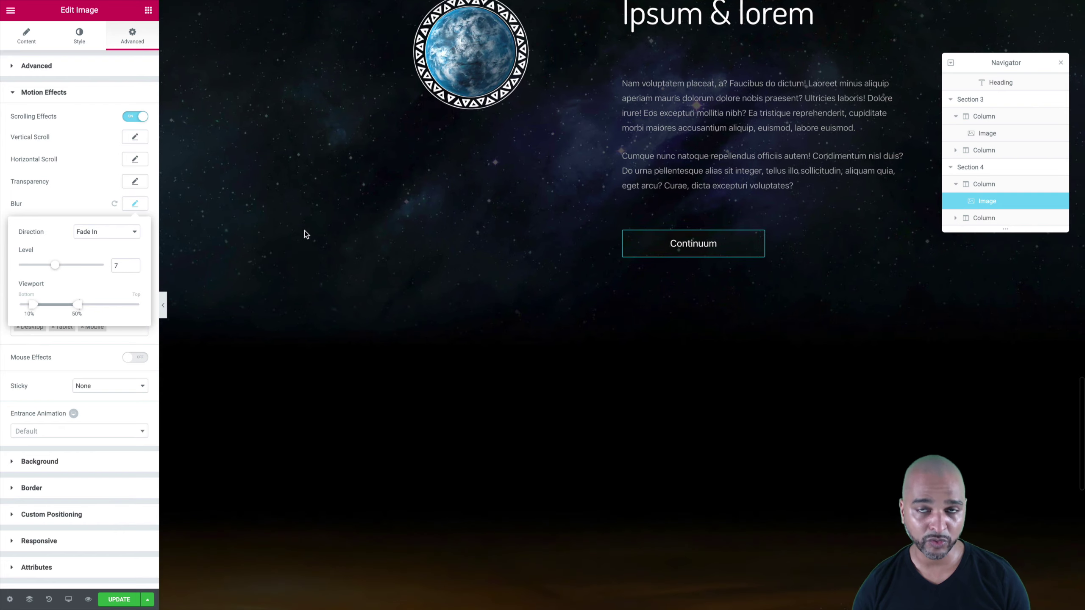
{"action": "scroll", "coordinate": [305, 234], "scroll_direction": "down", "scroll_amount": 3}
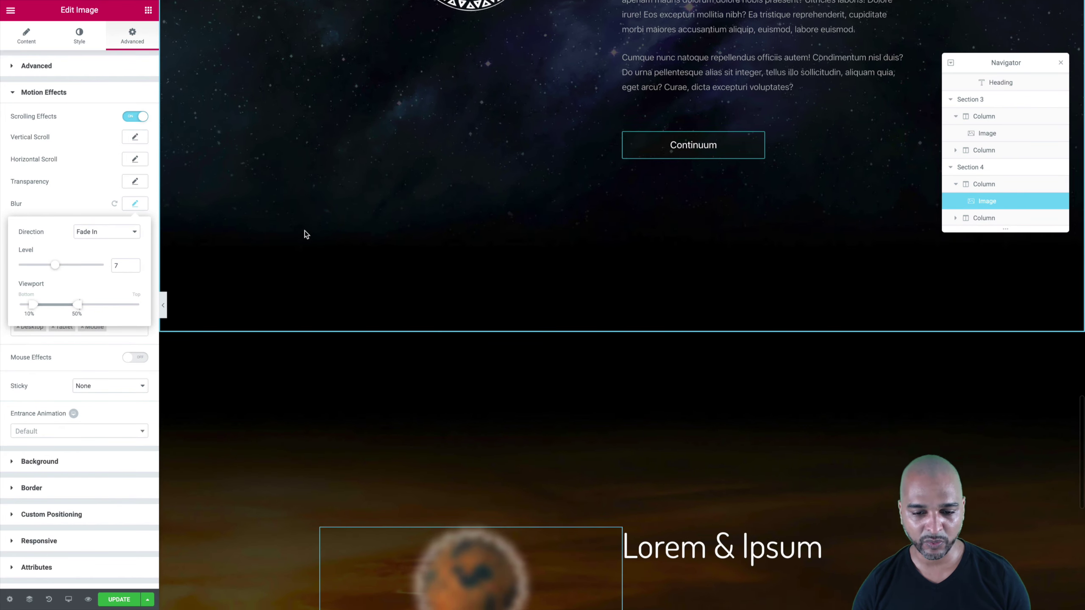
{"action": "scroll", "coordinate": [305, 234], "scroll_direction": "down", "scroll_amount": 4}
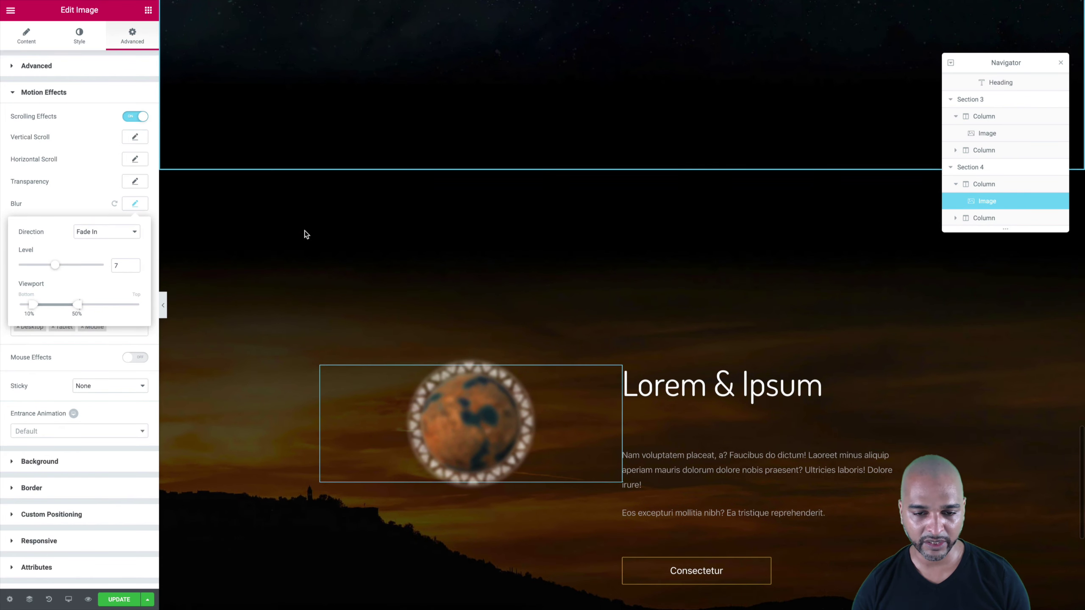
{"action": "scroll", "coordinate": [305, 234], "scroll_direction": "down", "scroll_amount": 3}
{"action": "scroll", "coordinate": [305, 234], "scroll_direction": "up", "scroll_amount": 1}
{"action": "scroll", "coordinate": [305, 235], "scroll_direction": "down", "scroll_amount": 1}
{"action": "scroll", "coordinate": [306, 235], "scroll_direction": "down", "scroll_amount": 2}
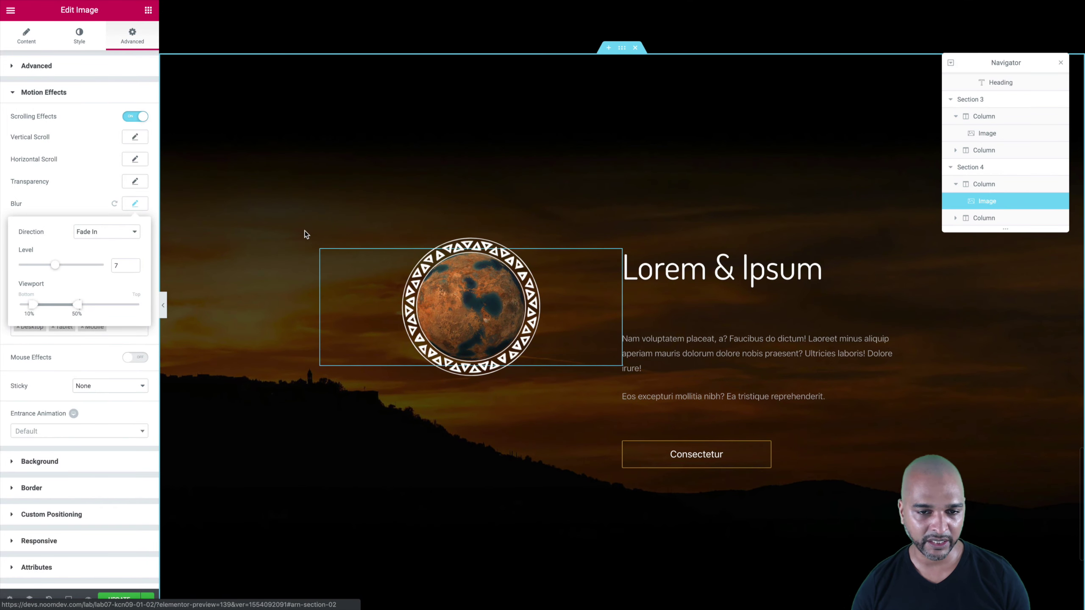
{"action": "scroll", "coordinate": [306, 235], "scroll_direction": "up", "scroll_amount": 1}
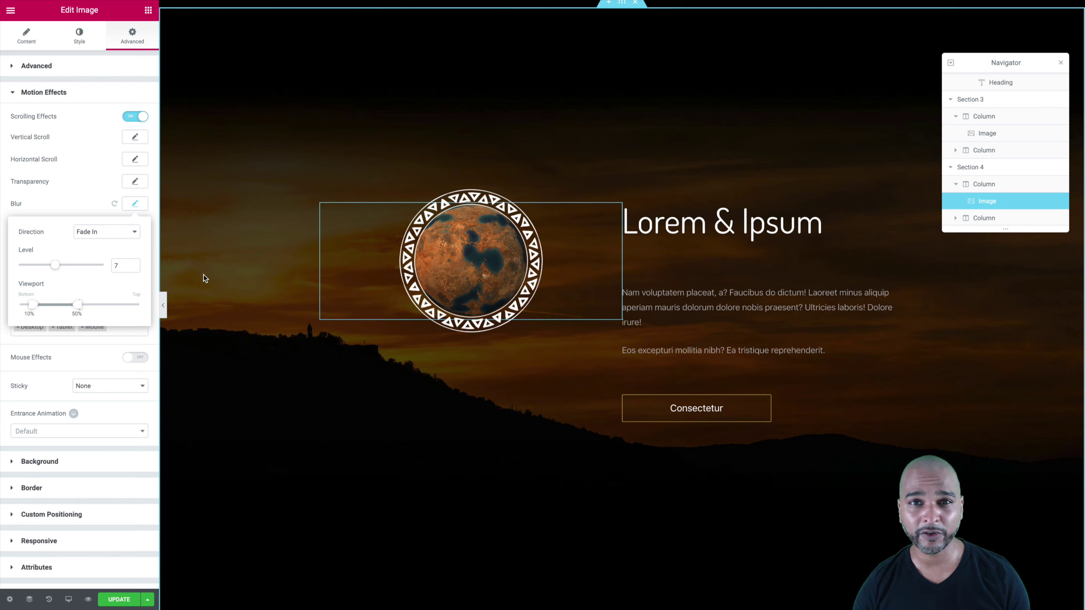
- Add a Fade In Transparency effect at level 10 to the orange planet image with a viewport range of 30% to 50%
{"action": "left_click", "coordinate": [76, 181]}
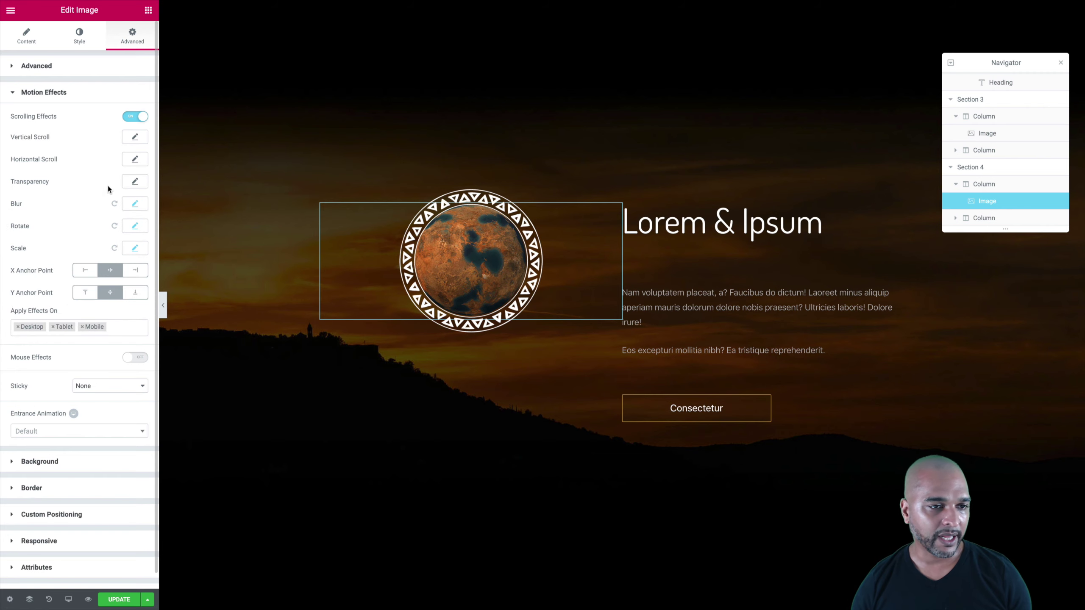
{"action": "scroll", "coordinate": [213, 223], "scroll_direction": "down", "scroll_amount": 2}
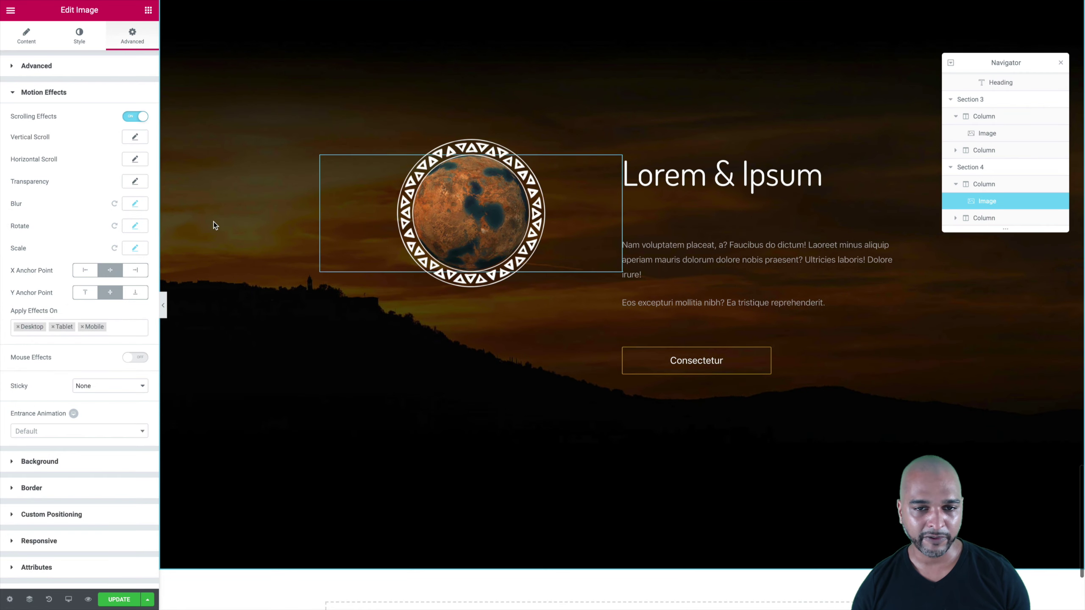
{"action": "scroll", "coordinate": [220, 212], "scroll_direction": "up", "scroll_amount": 2}
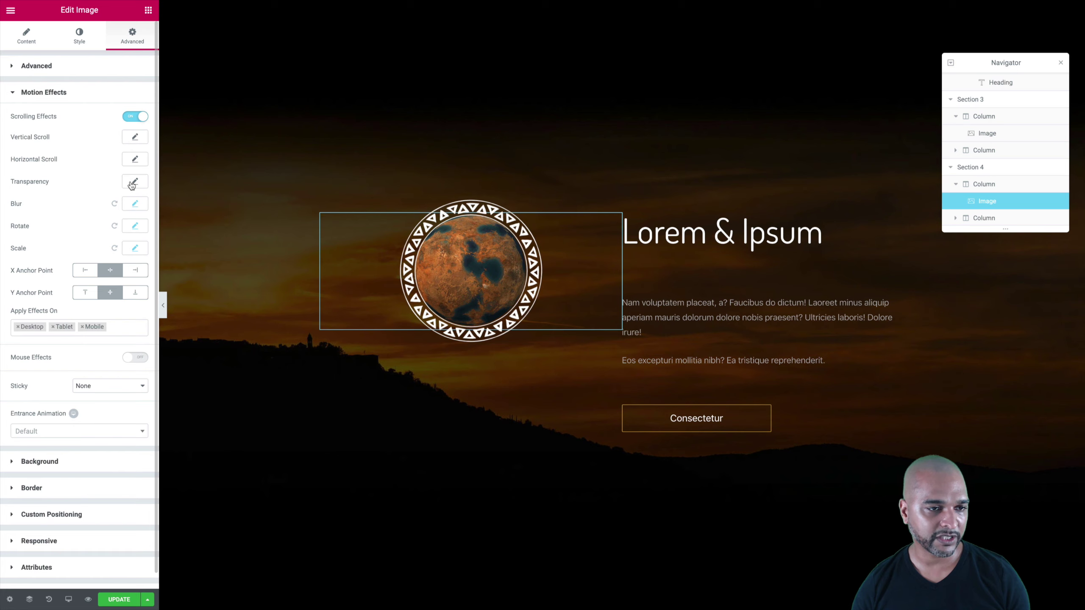
{"action": "left_click", "coordinate": [134, 182]}
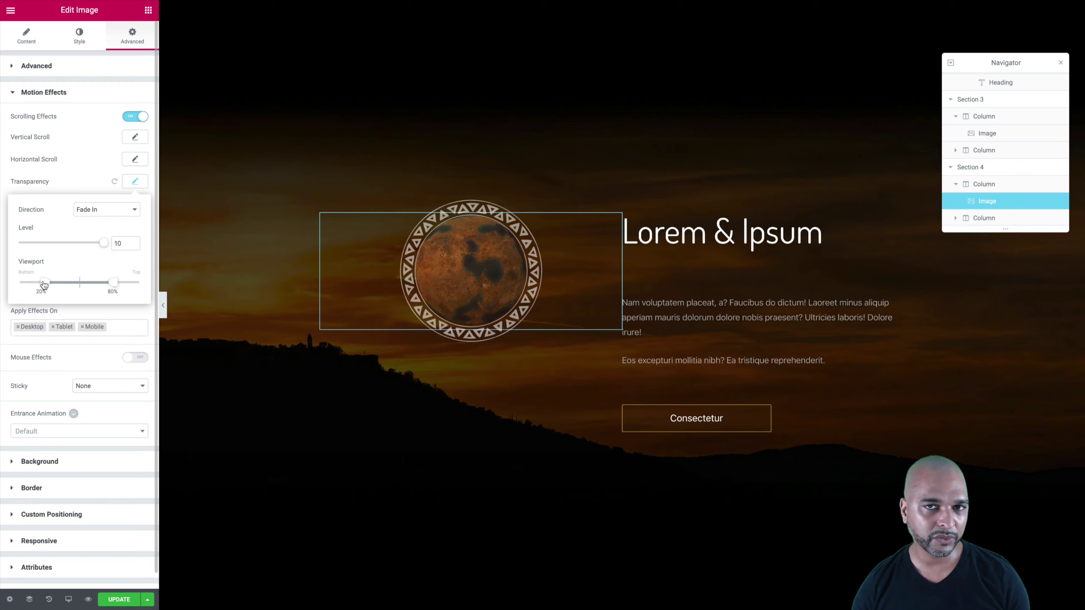
{"action": "left_click_drag", "start_coordinate": [44, 283], "coordinate": [80, 287]}
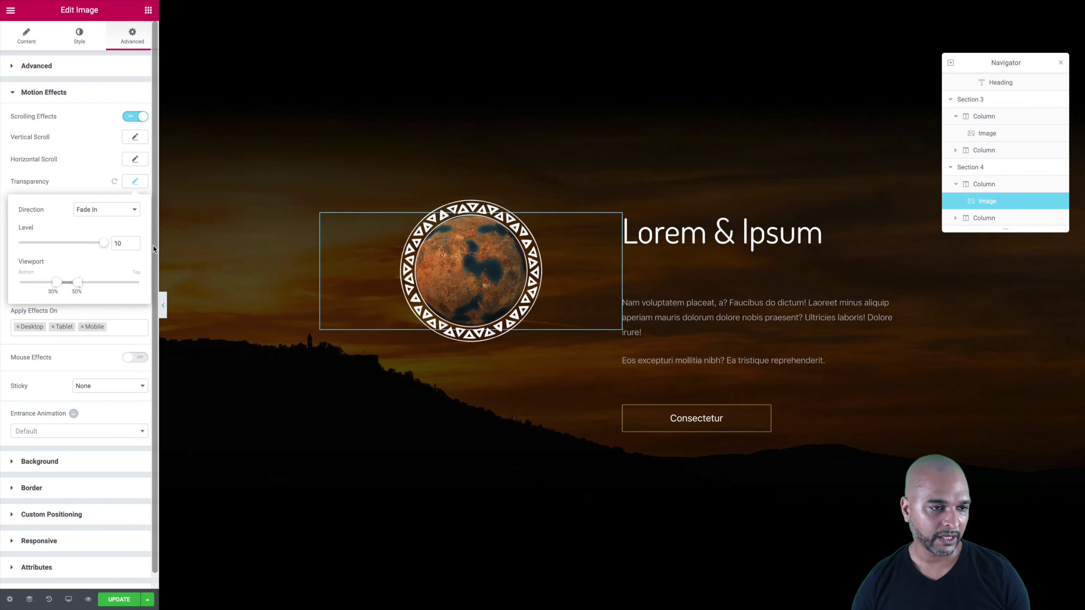
{"action": "left_click", "coordinate": [95, 210]}
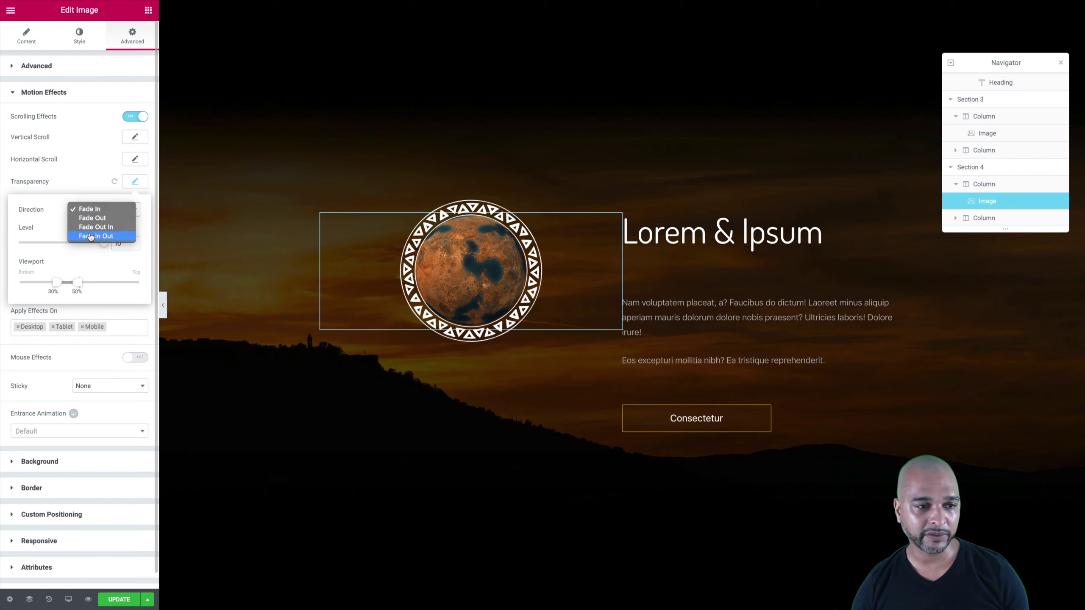
{"action": "left_click", "coordinate": [83, 182]}
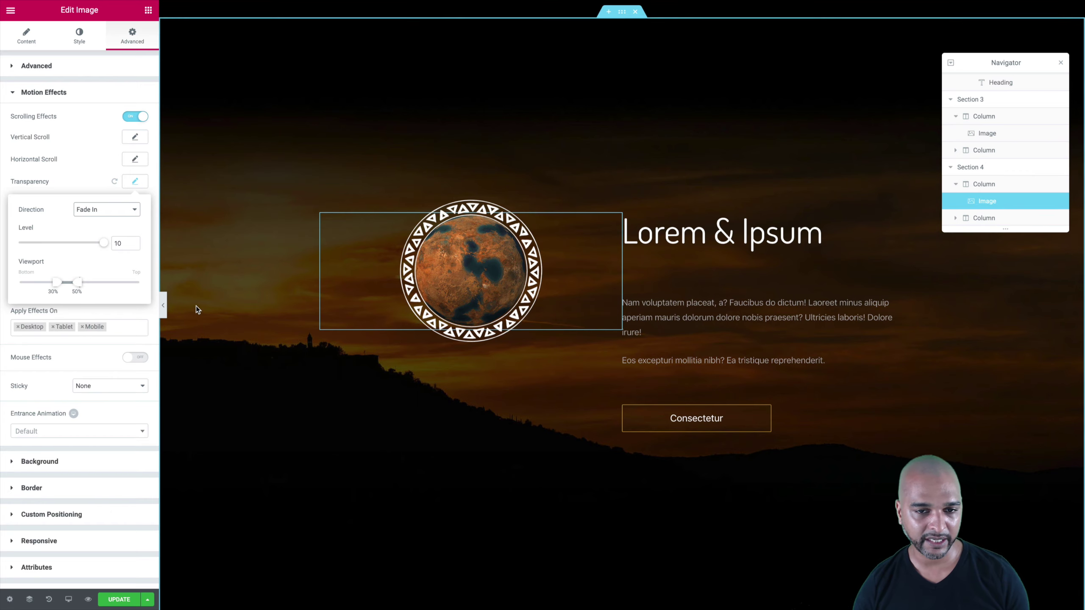
- Examine how the orange planet's transparency combines with its blur, scale and rotation as the Lorem & Ipsum section scrolls through view
{"action": "scroll", "coordinate": [197, 309], "scroll_direction": "down", "scroll_amount": 2}
{"action": "scroll", "coordinate": [196, 305], "scroll_direction": "down", "scroll_amount": 1}
{"action": "scroll", "coordinate": [196, 305], "scroll_direction": "up", "scroll_amount": 10}
{"action": "scroll", "coordinate": [196, 305], "scroll_direction": "down", "scroll_amount": 2}
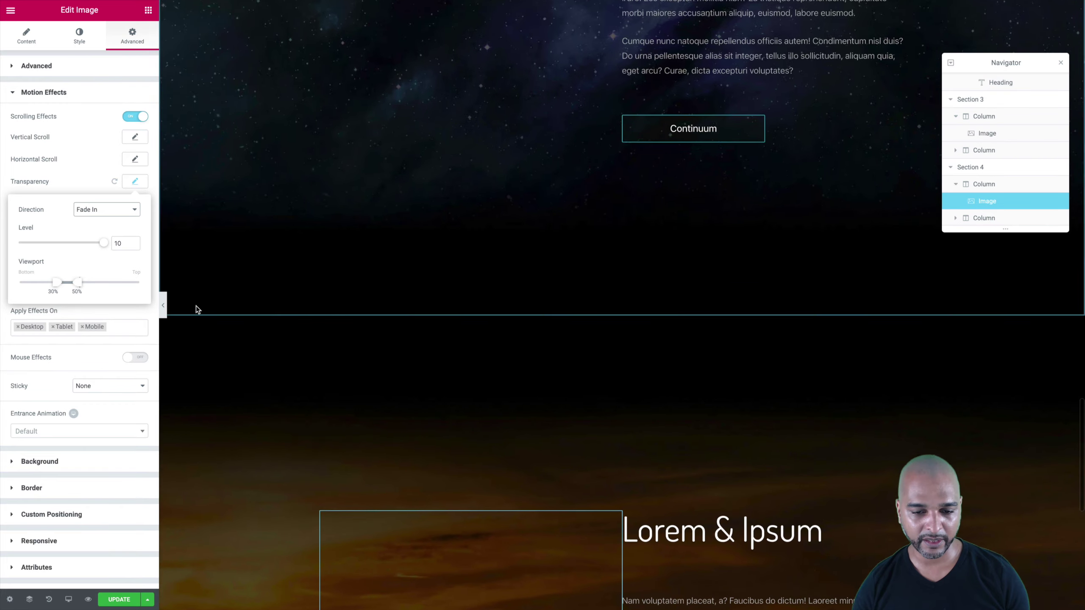
{"action": "scroll", "coordinate": [196, 305], "scroll_direction": "down", "scroll_amount": 1}
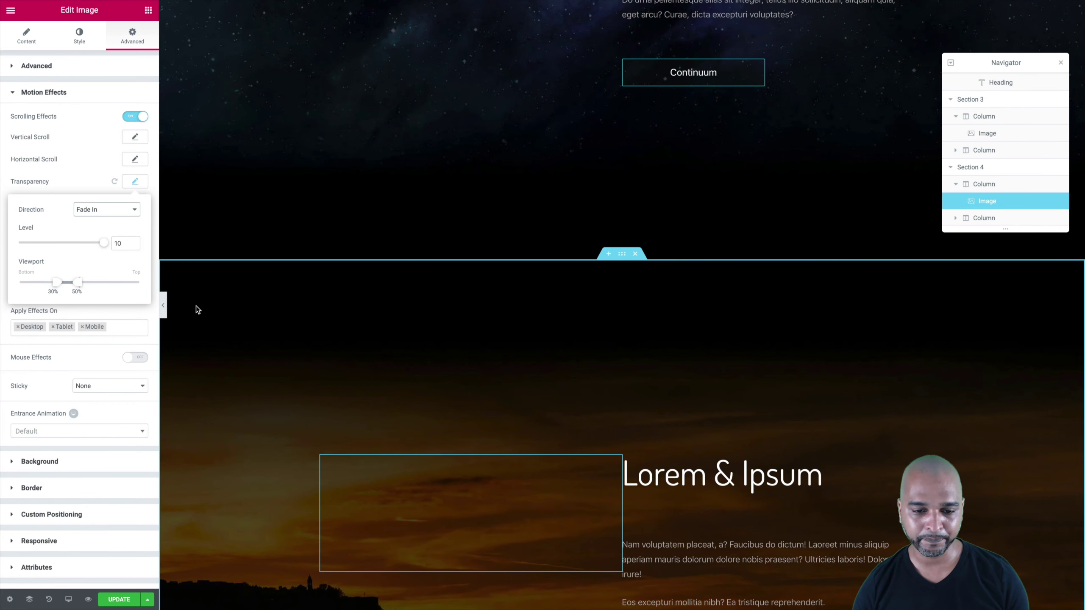
{"action": "scroll", "coordinate": [195, 305], "scroll_direction": "down", "scroll_amount": 1}
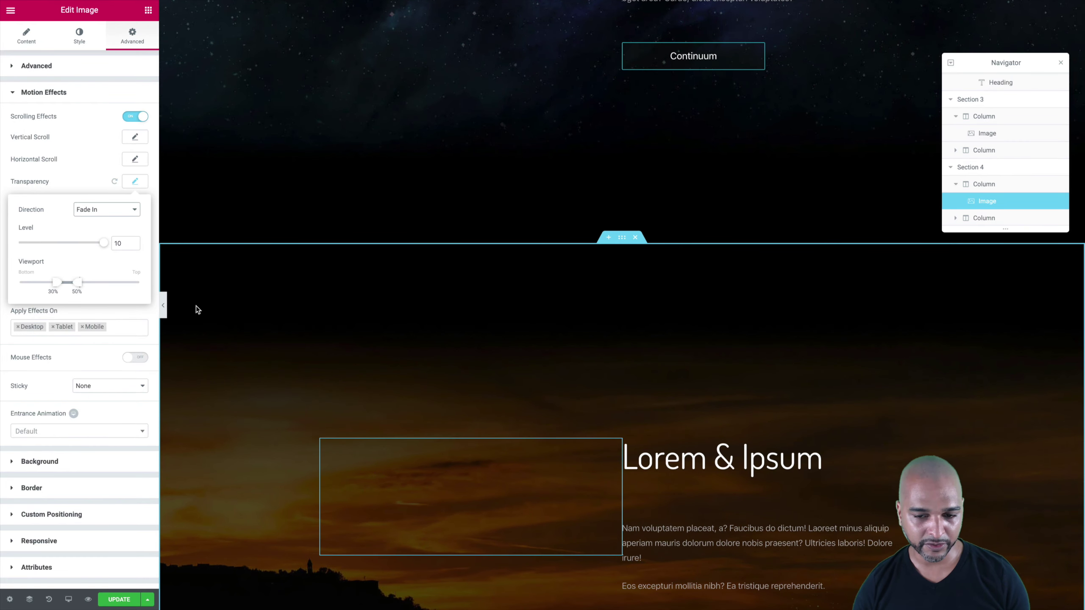
{"action": "scroll", "coordinate": [196, 305], "scroll_direction": "down", "scroll_amount": 3}
{"action": "scroll", "coordinate": [196, 305], "scroll_direction": "down", "scroll_amount": 3}
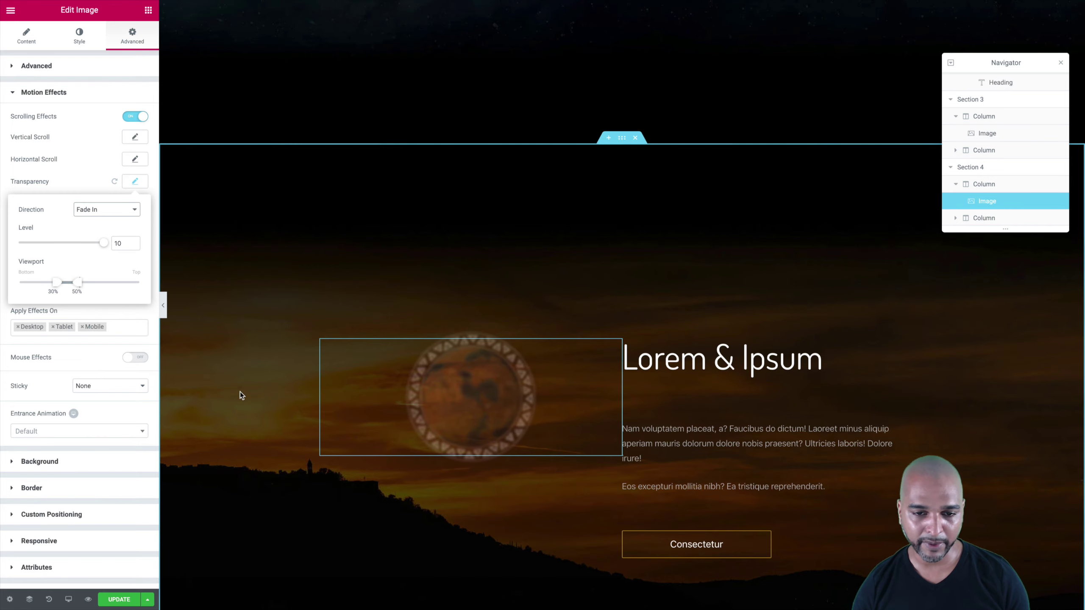
{"action": "scroll", "coordinate": [240, 392], "scroll_direction": "down", "scroll_amount": 1}
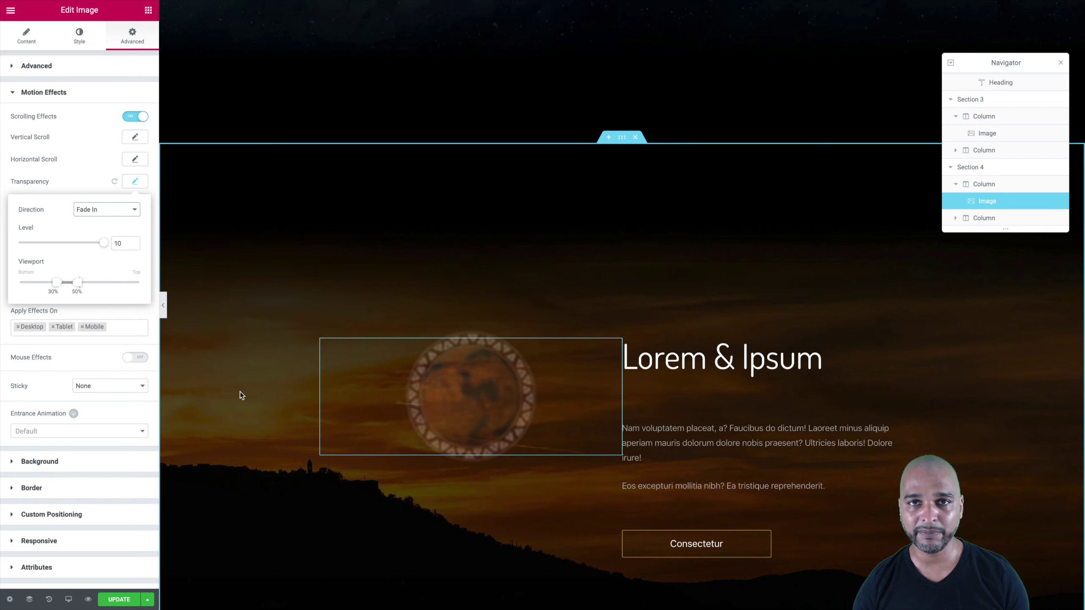
{"action": "scroll", "coordinate": [240, 392], "scroll_direction": "down", "scroll_amount": 2}
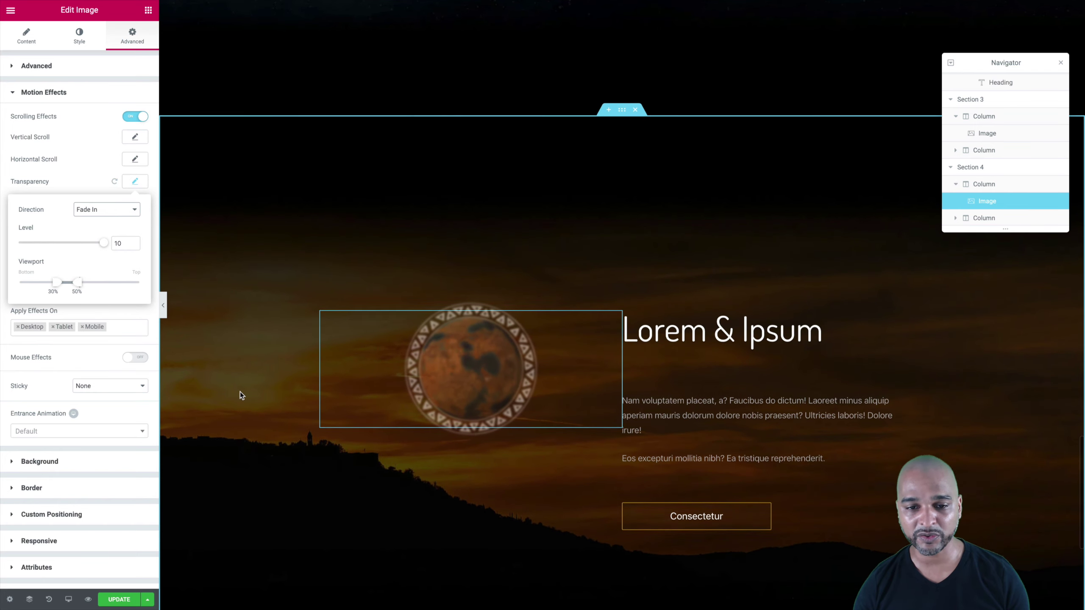
{"action": "scroll", "coordinate": [240, 392], "scroll_direction": "down", "scroll_amount": 5}
{"action": "scroll", "coordinate": [240, 392], "scroll_direction": "down", "scroll_amount": 4}
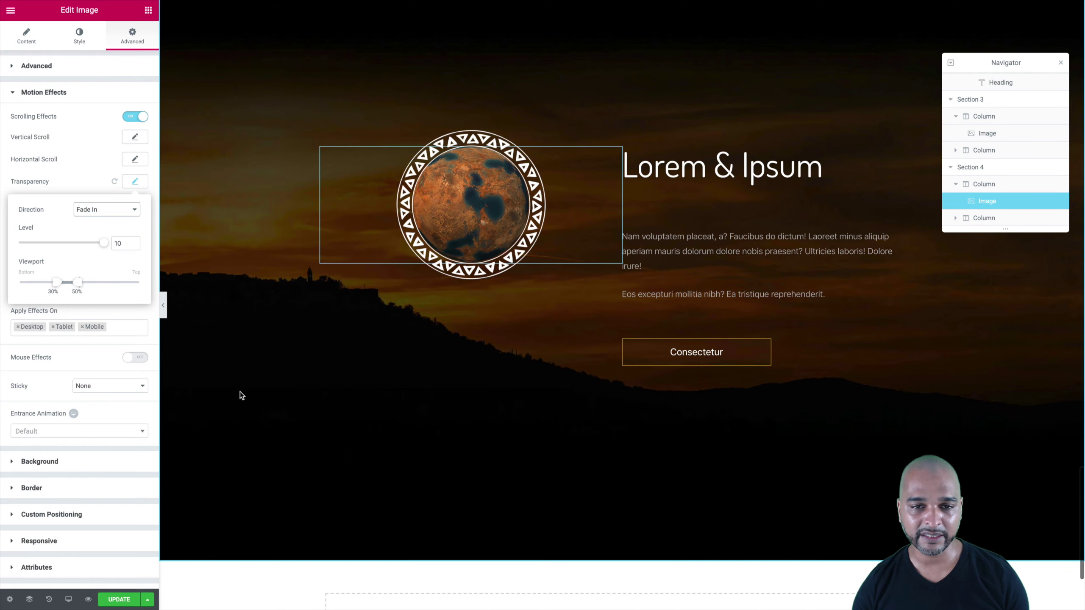
{"action": "scroll", "coordinate": [240, 392], "scroll_direction": "down", "scroll_amount": 4}
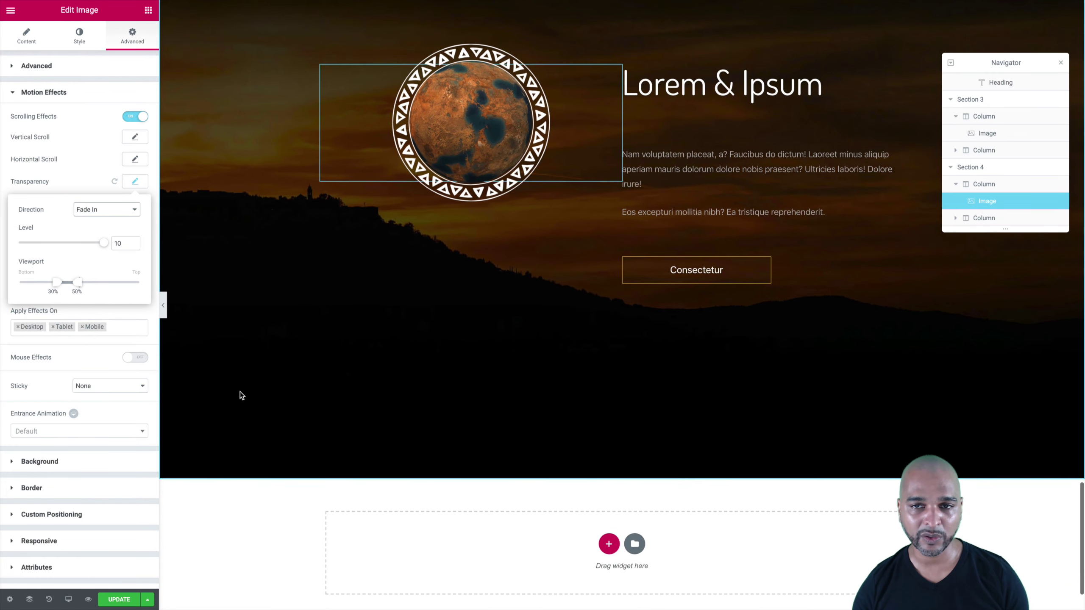
{"action": "scroll", "coordinate": [239, 392], "scroll_direction": "up", "scroll_amount": 5}
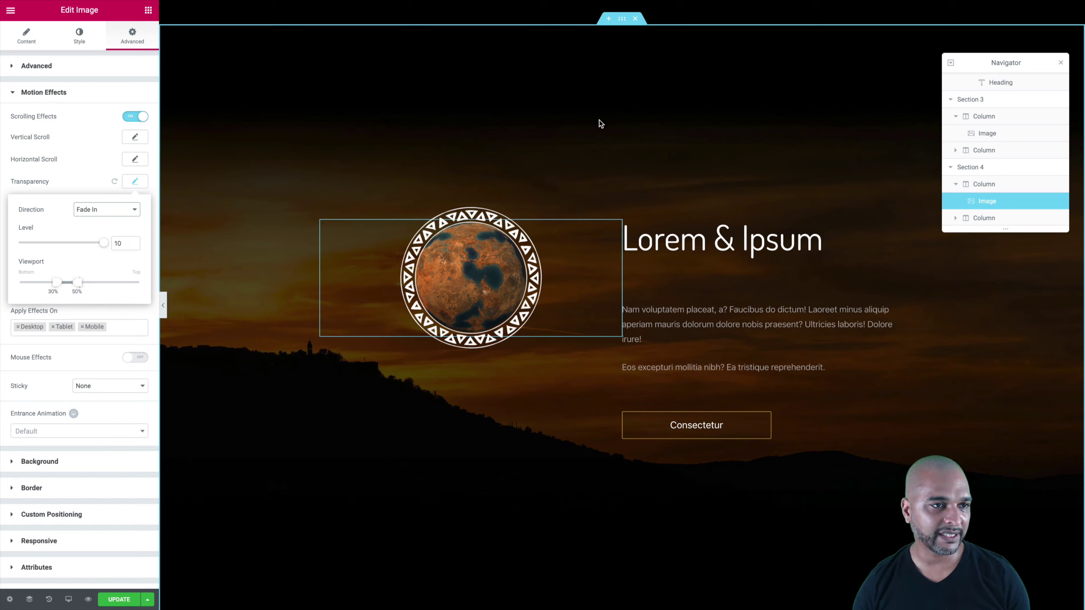
- Add a Scale Up scrolling effect at speed 4 to the Lorem & Ipsum section's background and check how it scales
{"action": "left_click", "coordinate": [621, 21]}
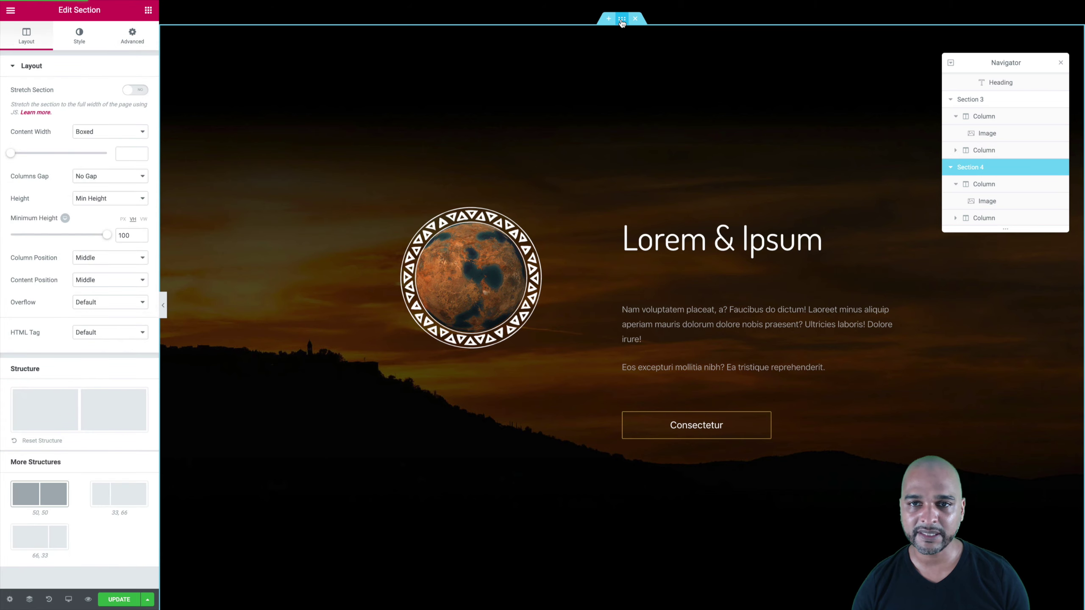
{"action": "left_click", "coordinate": [73, 40]}
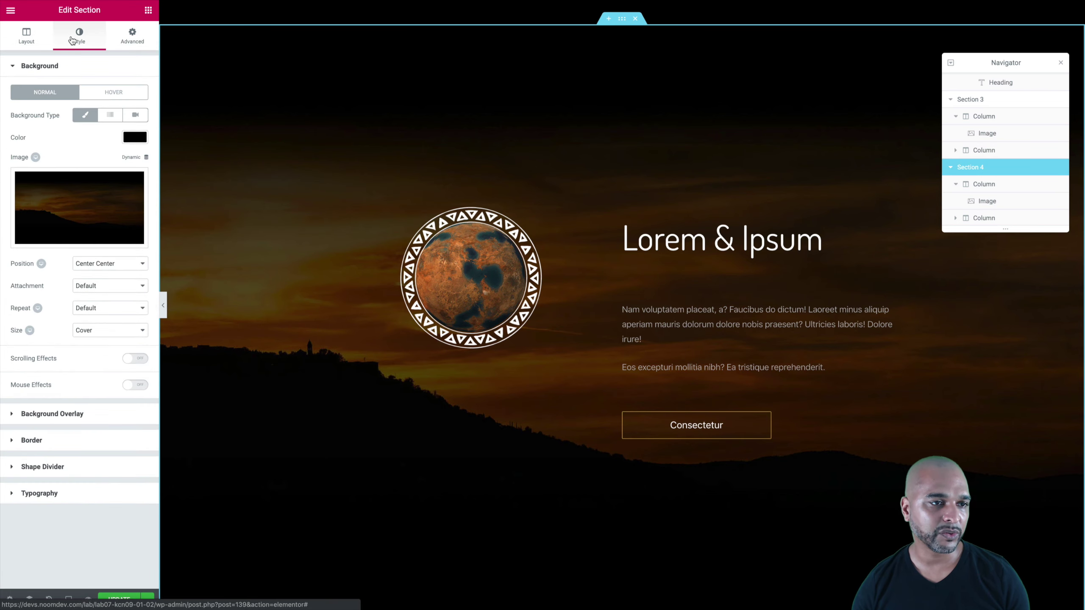
{"action": "left_click", "coordinate": [135, 358]}
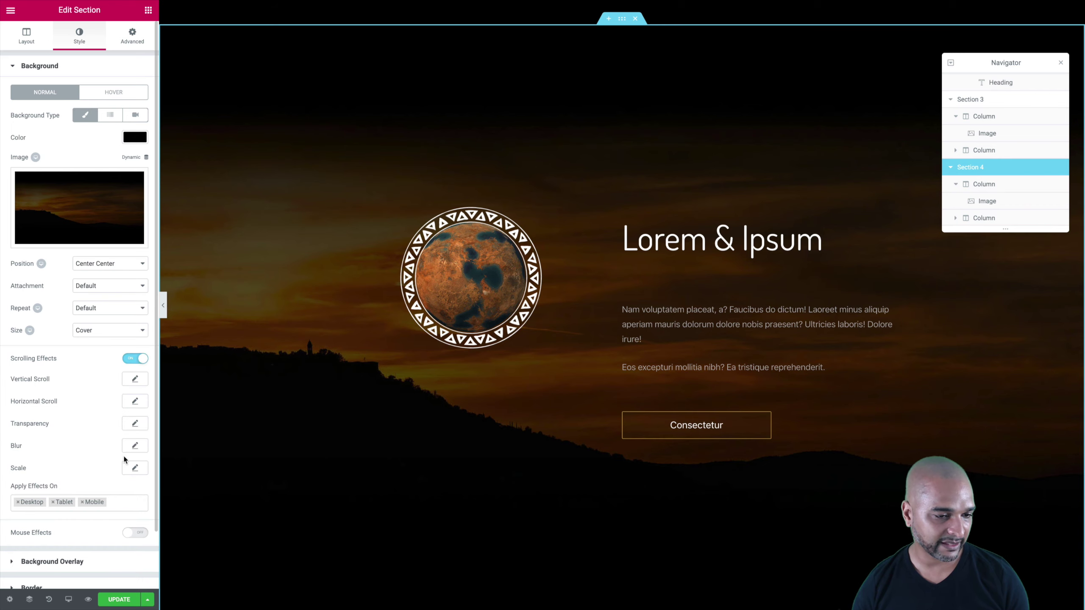
{"action": "left_click", "coordinate": [135, 467]}
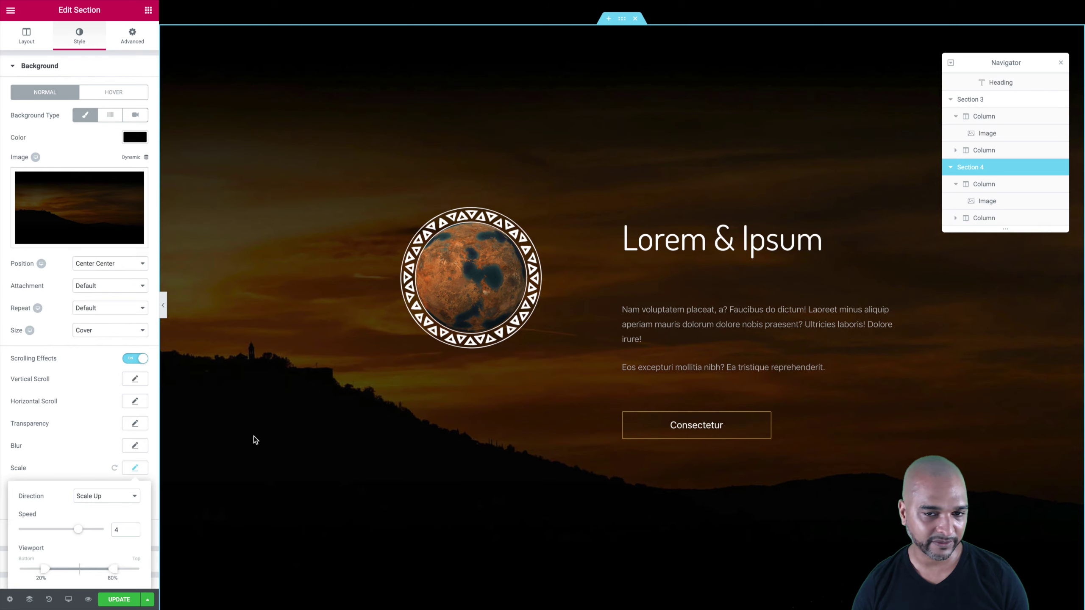
{"action": "scroll", "coordinate": [255, 439], "scroll_direction": "down", "scroll_amount": 5}
{"action": "scroll", "coordinate": [255, 439], "scroll_direction": "up", "scroll_amount": 10}
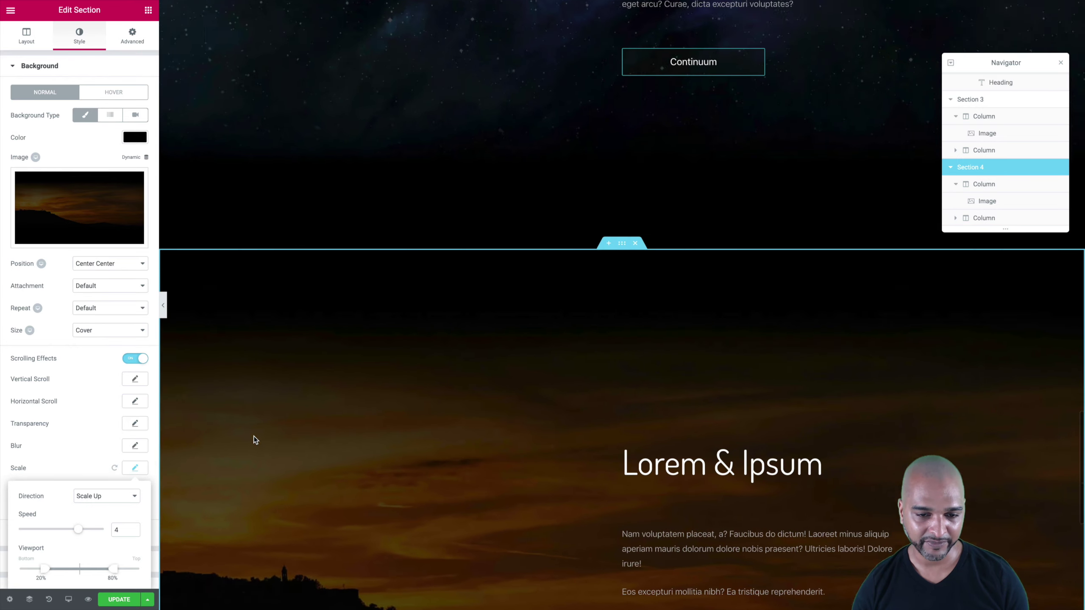
{"action": "scroll", "coordinate": [255, 440], "scroll_direction": "down", "scroll_amount": 5}
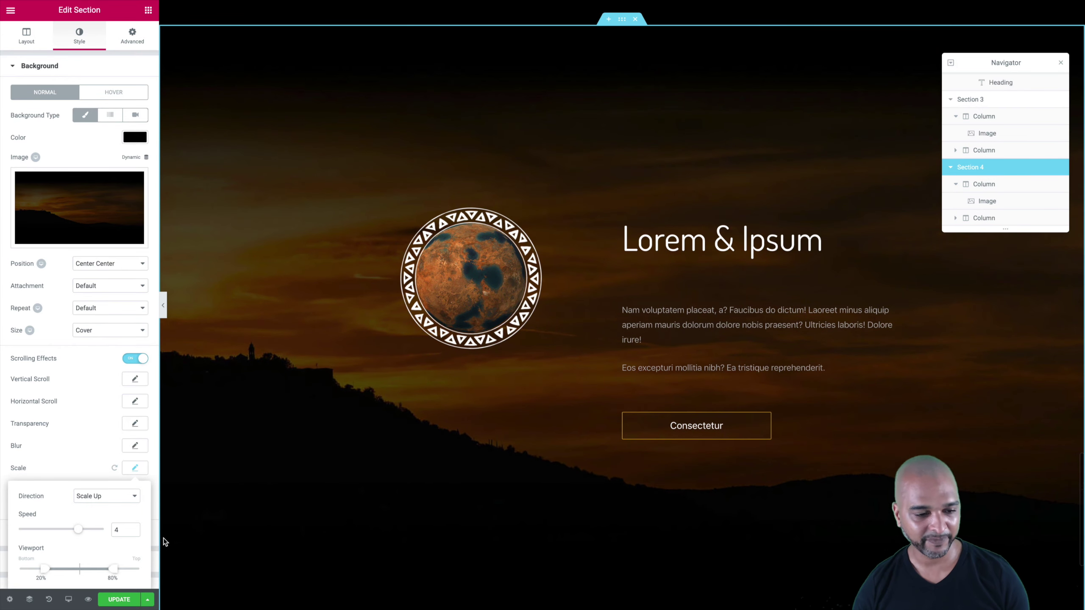
- Update the page, hide the editing panel and preview the scrolling effects from the hero section down to the Lorem & Ipsum section
{"action": "left_click", "coordinate": [119, 600]}
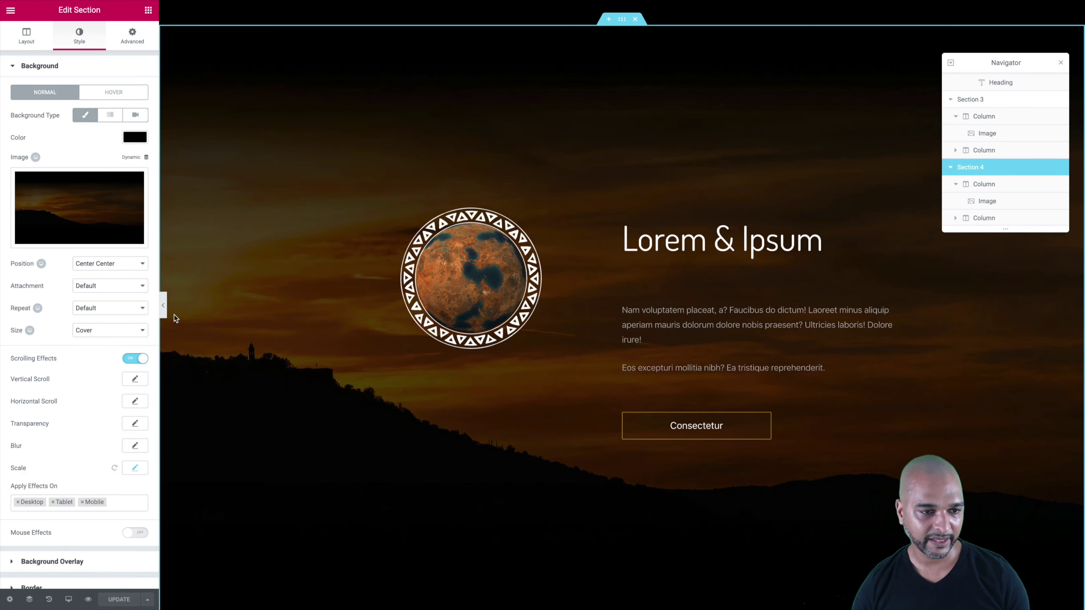
{"action": "left_click", "coordinate": [163, 306]}
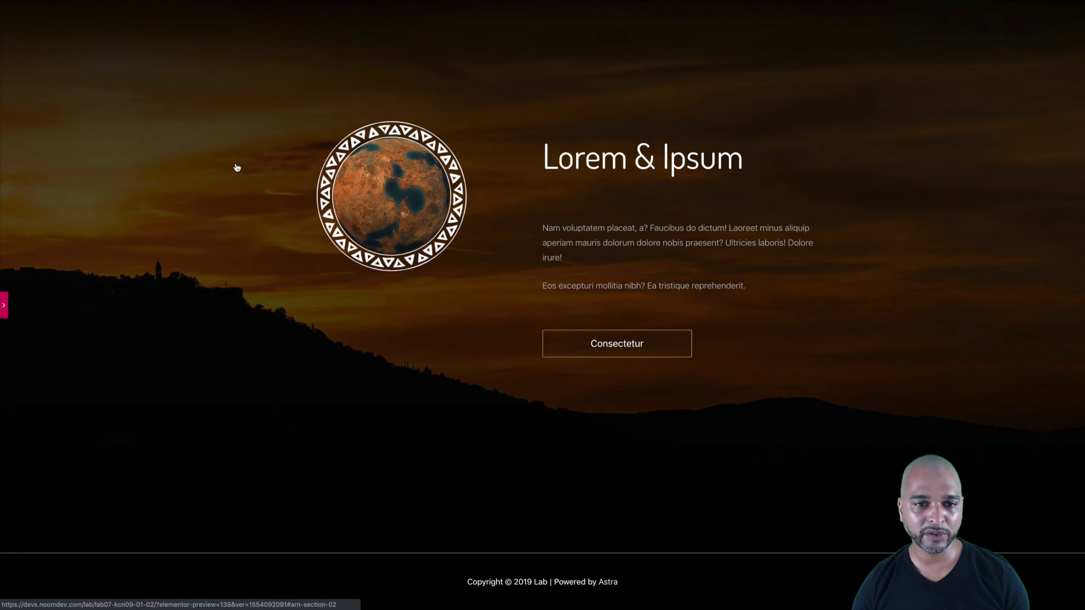
{"action": "scroll", "coordinate": [235, 167], "scroll_direction": "up", "scroll_amount": 10}
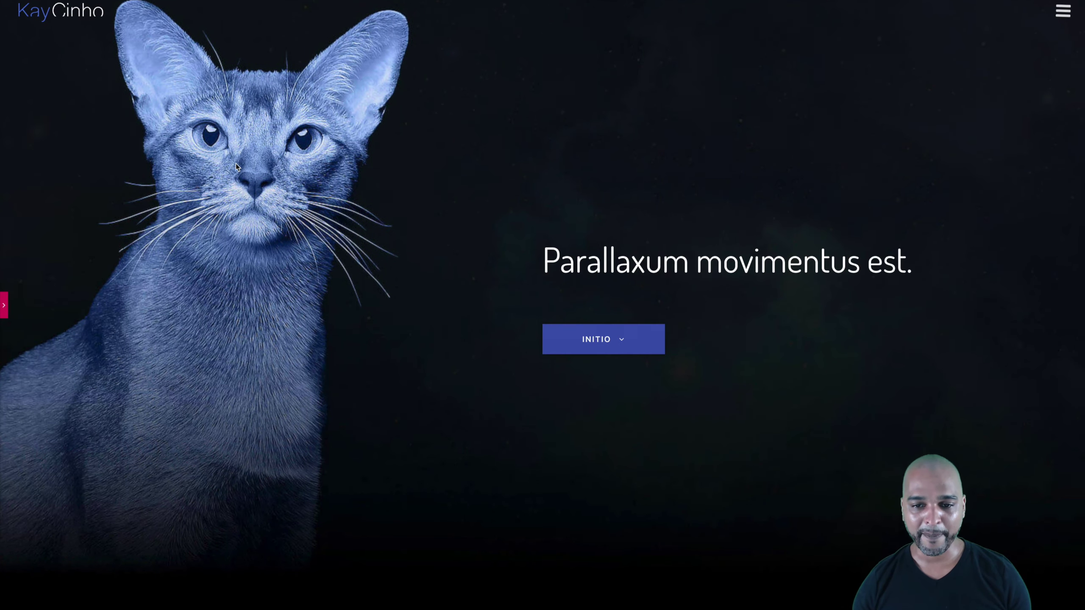
{"action": "scroll", "coordinate": [236, 167], "scroll_direction": "down", "scroll_amount": 10}
{"action": "scroll", "coordinate": [236, 166], "scroll_direction": "down", "scroll_amount": 15}
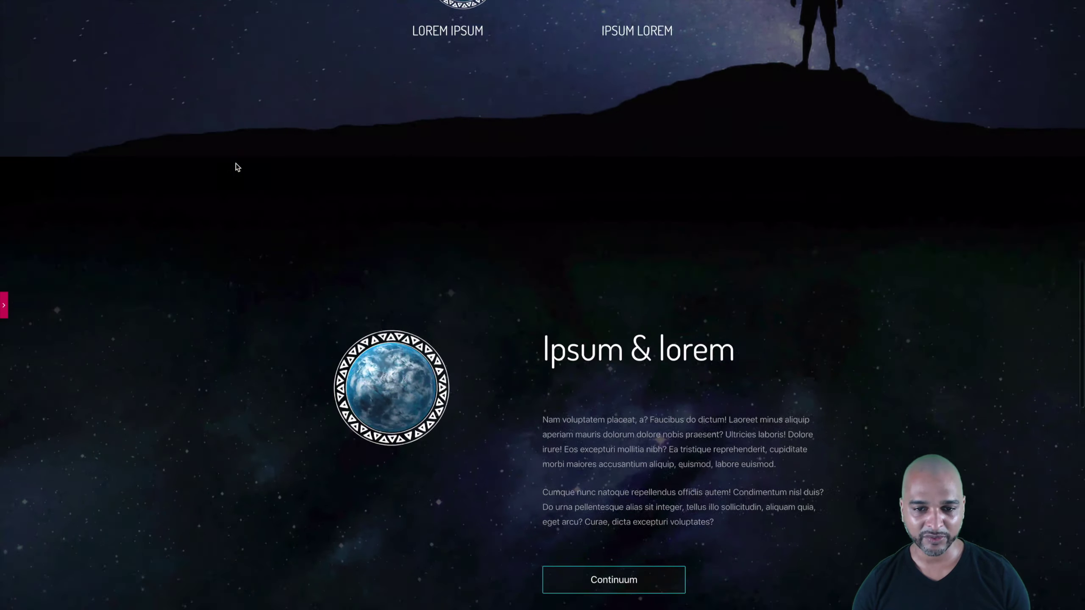
{"action": "scroll", "coordinate": [236, 167], "scroll_direction": "down", "scroll_amount": 10}
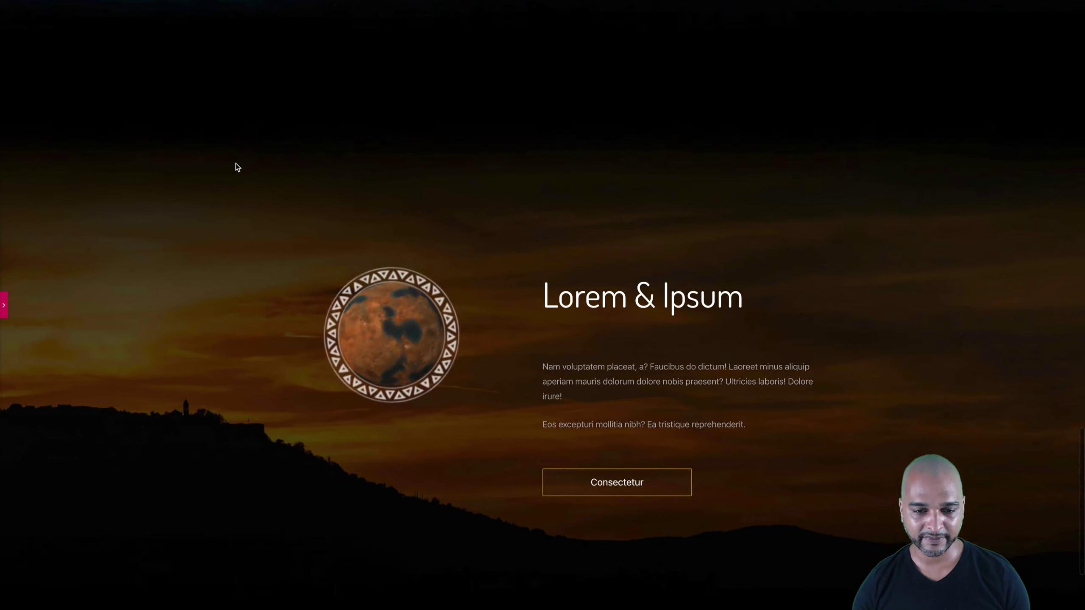
{"action": "scroll", "coordinate": [237, 167], "scroll_direction": "down", "scroll_amount": 2}
{"action": "scroll", "coordinate": [237, 168], "scroll_direction": "up", "scroll_amount": 5}
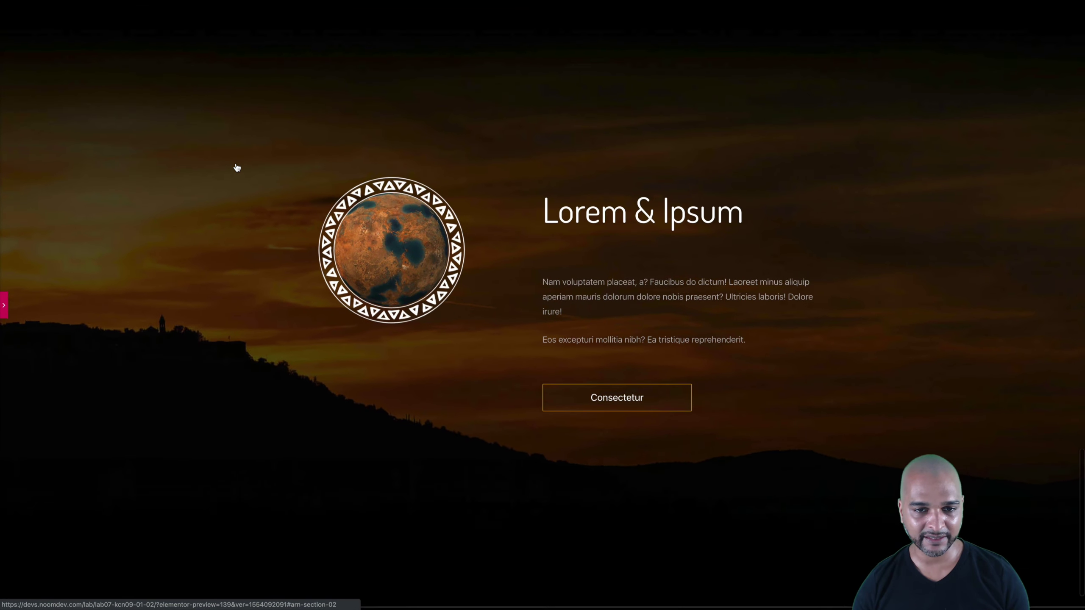
{"action": "scroll", "coordinate": [236, 163], "scroll_direction": "down", "scroll_amount": 4}
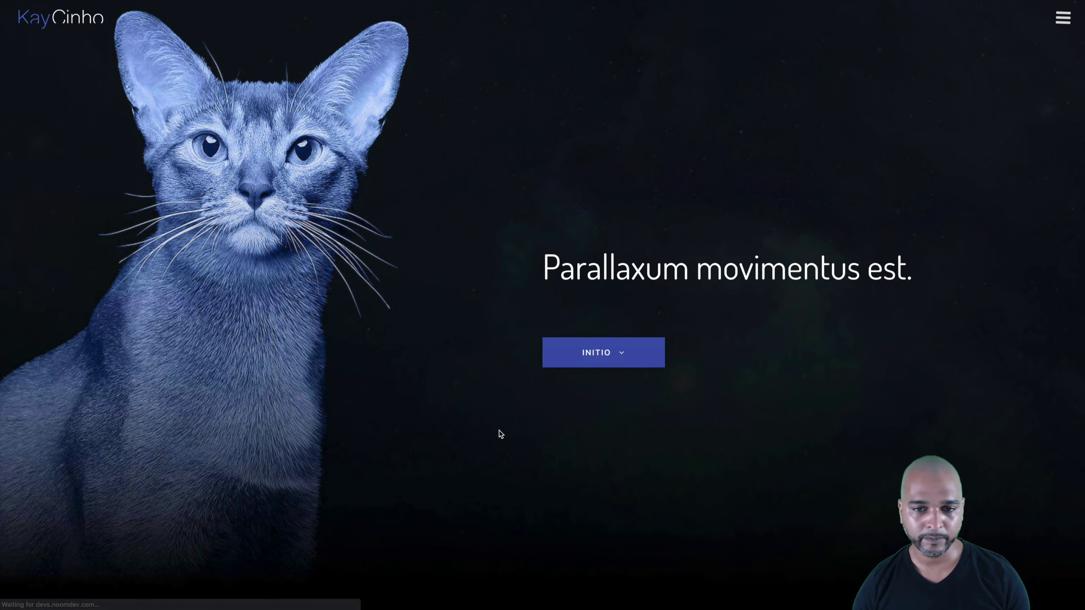
- Examine the parallax backgrounds and planet effects section by section, from the cat hero to the orange planet
{"action": "scroll", "coordinate": [493, 411], "scroll_direction": "down", "scroll_amount": 10}
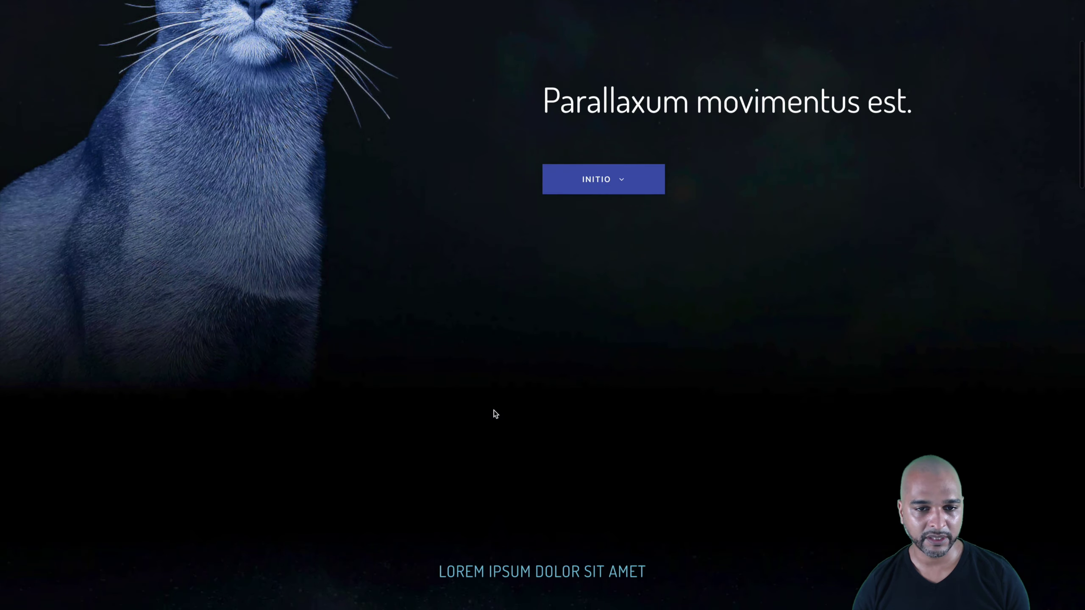
{"action": "scroll", "coordinate": [494, 410], "scroll_direction": "down", "scroll_amount": 8}
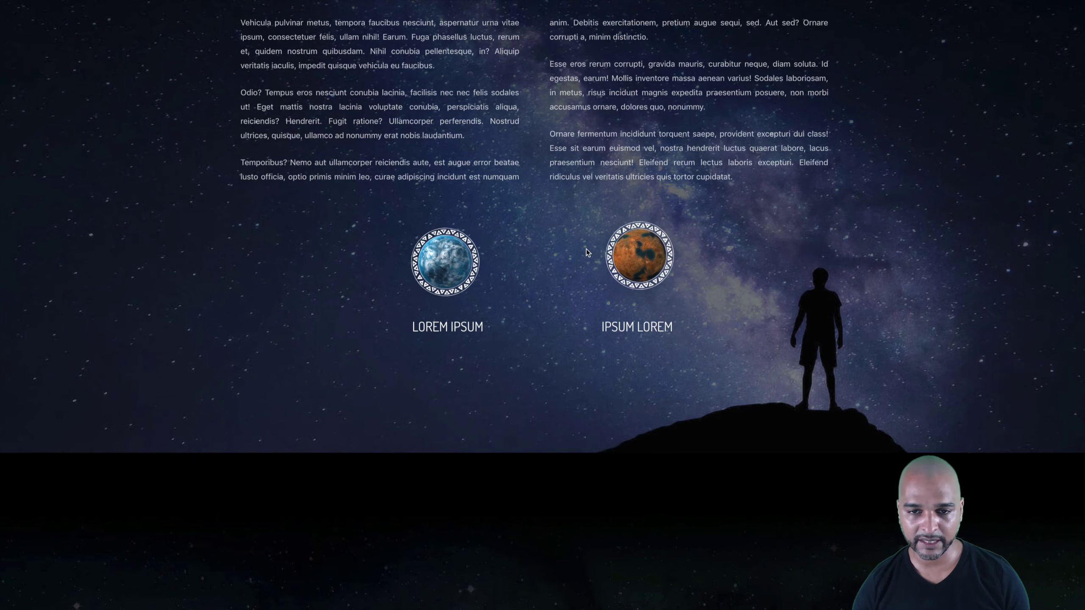
{"action": "scroll", "coordinate": [468, 381], "scroll_direction": "down", "scroll_amount": 10}
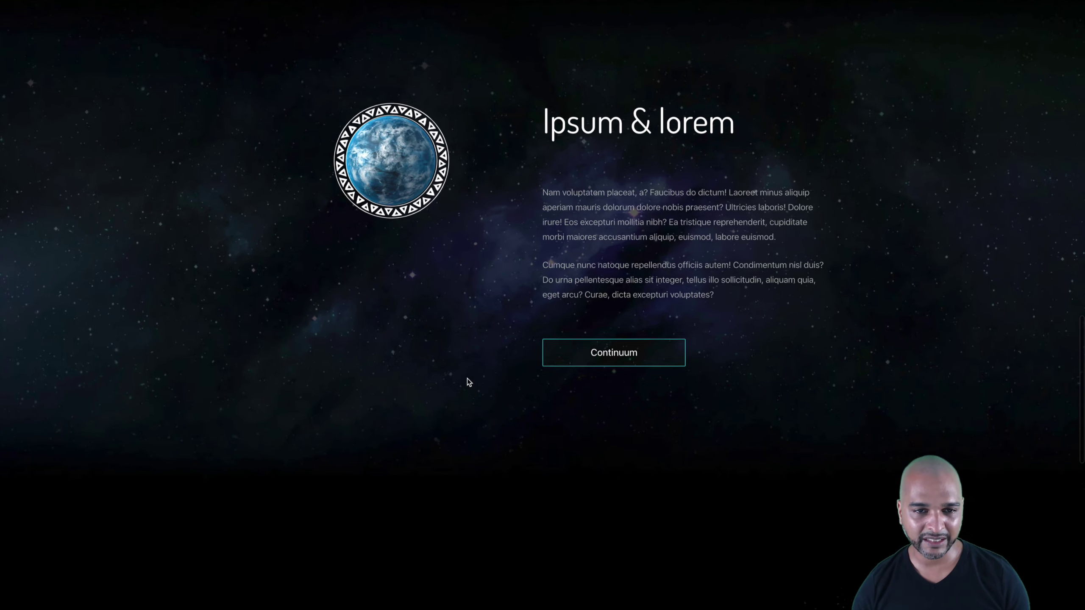
{"action": "scroll", "coordinate": [467, 378], "scroll_direction": "up", "scroll_amount": 1}
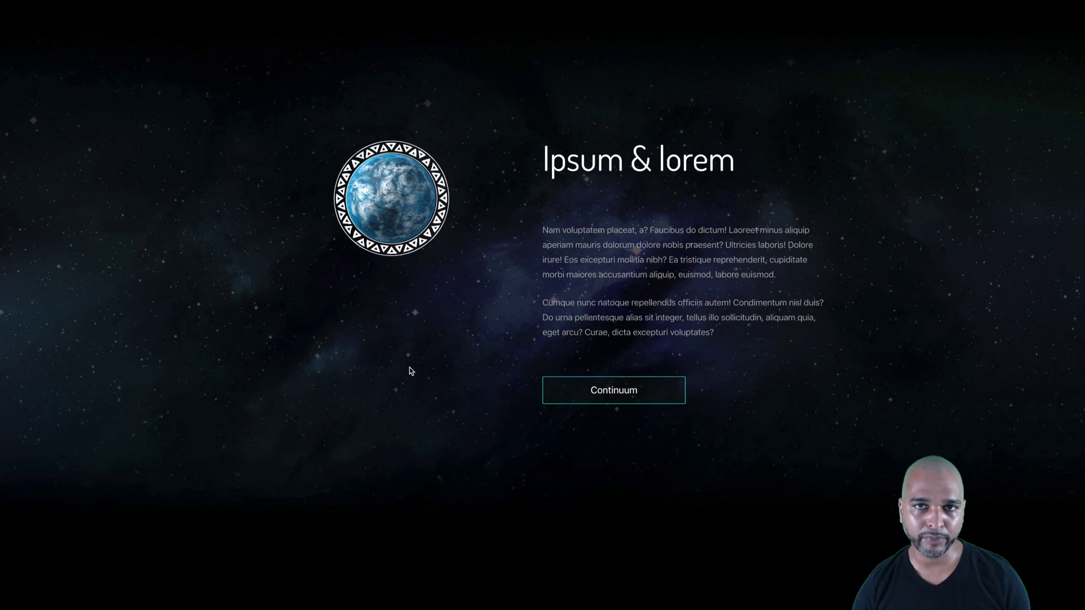
{"action": "scroll", "coordinate": [403, 365], "scroll_direction": "up", "scroll_amount": 1}
{"action": "scroll", "coordinate": [403, 365], "scroll_direction": "down", "scroll_amount": 4}
{"action": "scroll", "coordinate": [402, 364], "scroll_direction": "down", "scroll_amount": 10}
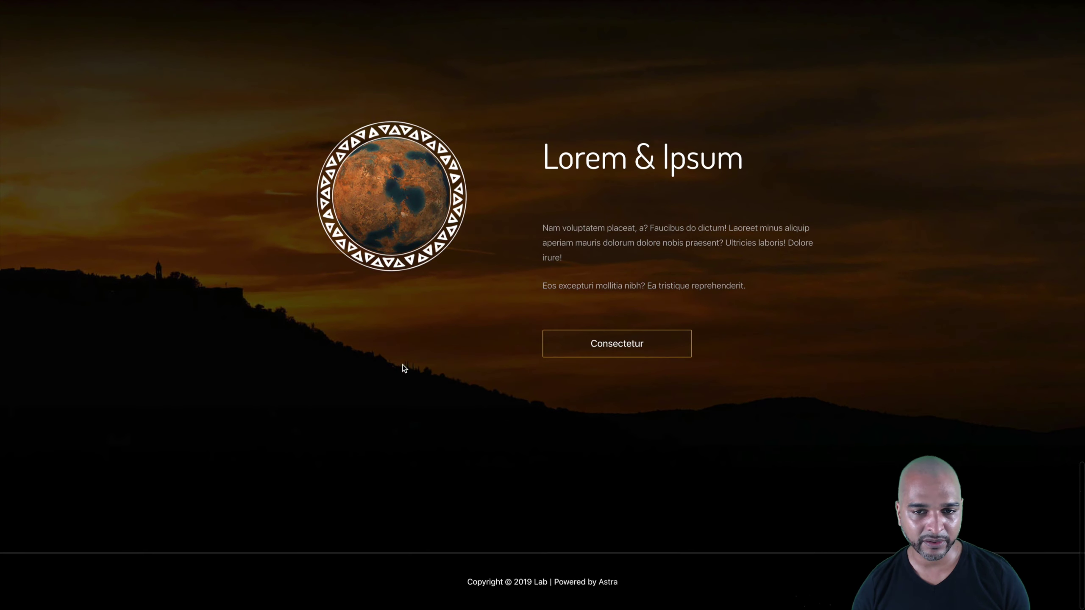
{"action": "scroll", "coordinate": [403, 364], "scroll_direction": "up", "scroll_amount": 2}
{"action": "scroll", "coordinate": [303, 429], "scroll_direction": "up", "scroll_amount": 7}
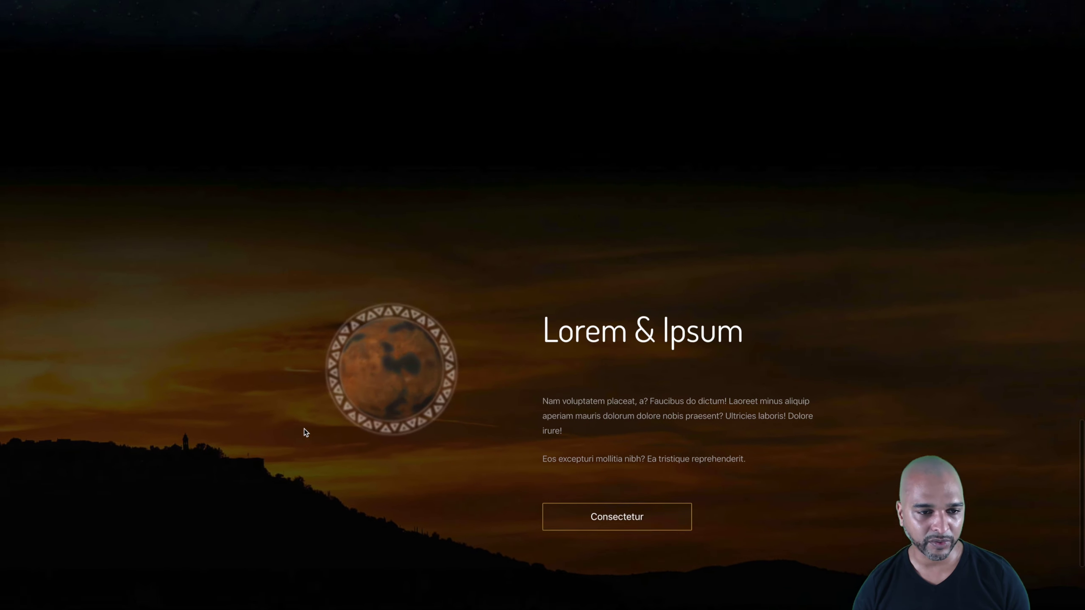
- Examine the orange planet's blur, transparency and scale effects while moving back and forth through the Lorem & Ipsum section
{"action": "scroll", "coordinate": [221, 492], "scroll_direction": "down", "scroll_amount": 2}
{"action": "scroll", "coordinate": [221, 492], "scroll_direction": "down", "scroll_amount": 3}
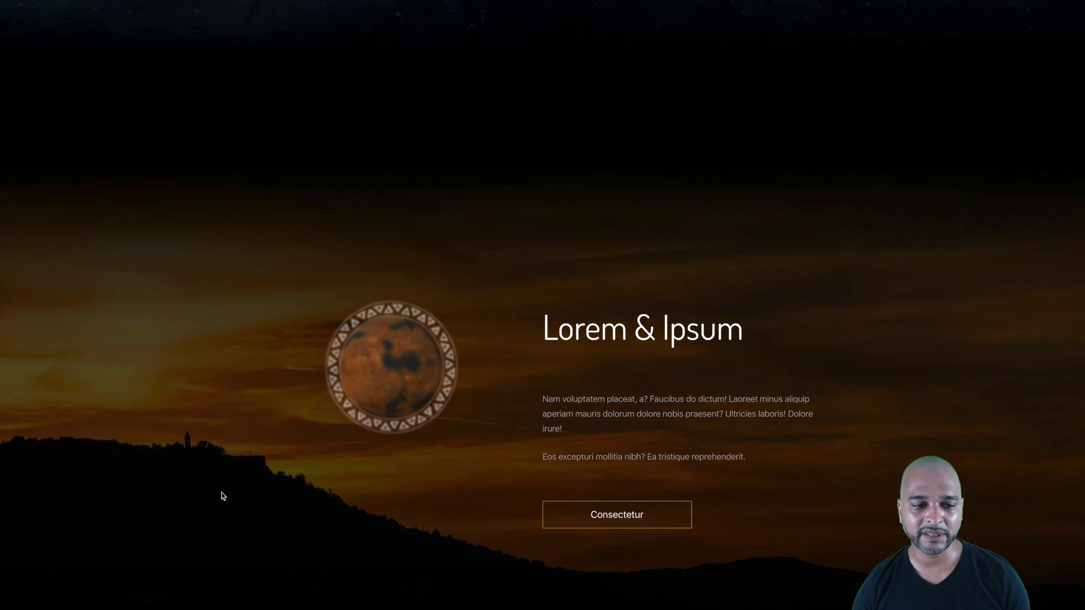
{"action": "scroll", "coordinate": [221, 492], "scroll_direction": "down", "scroll_amount": 3}
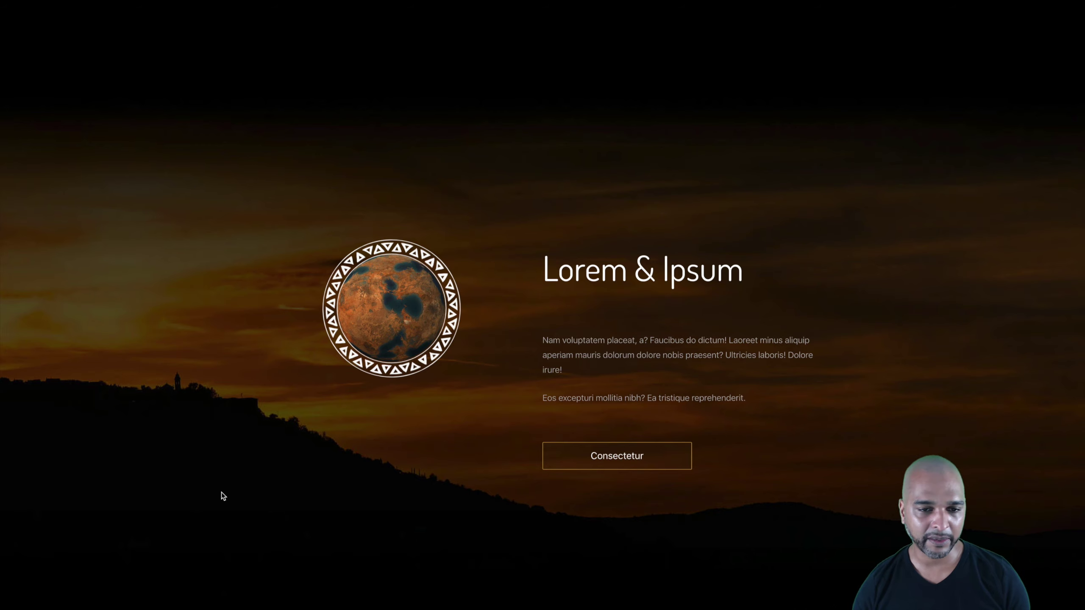
{"action": "scroll", "coordinate": [222, 470], "scroll_direction": "up", "scroll_amount": 4}
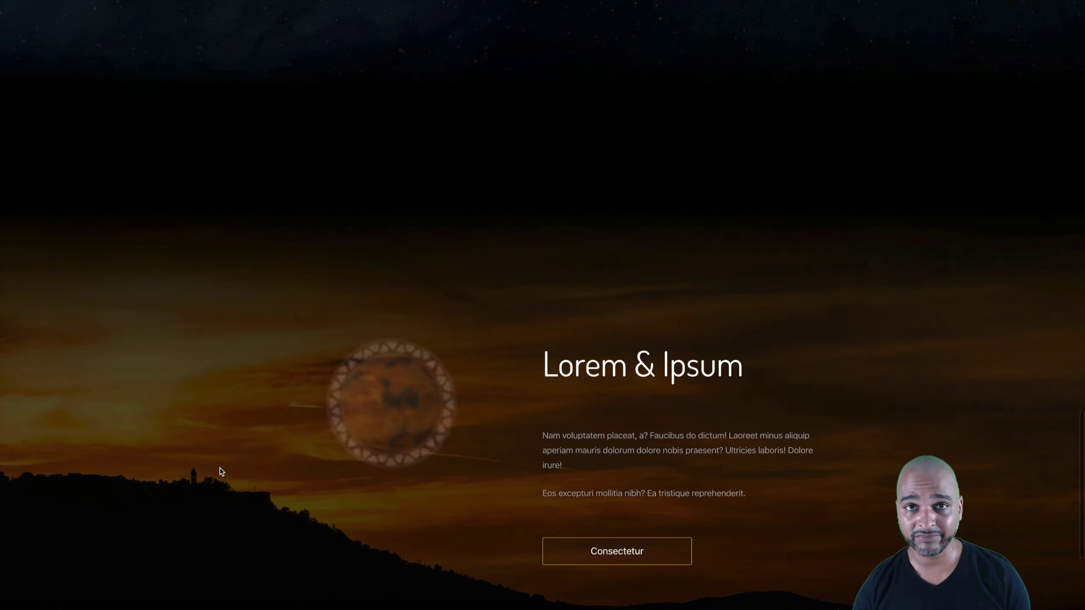
{"action": "scroll", "coordinate": [220, 471], "scroll_direction": "down", "scroll_amount": 9}
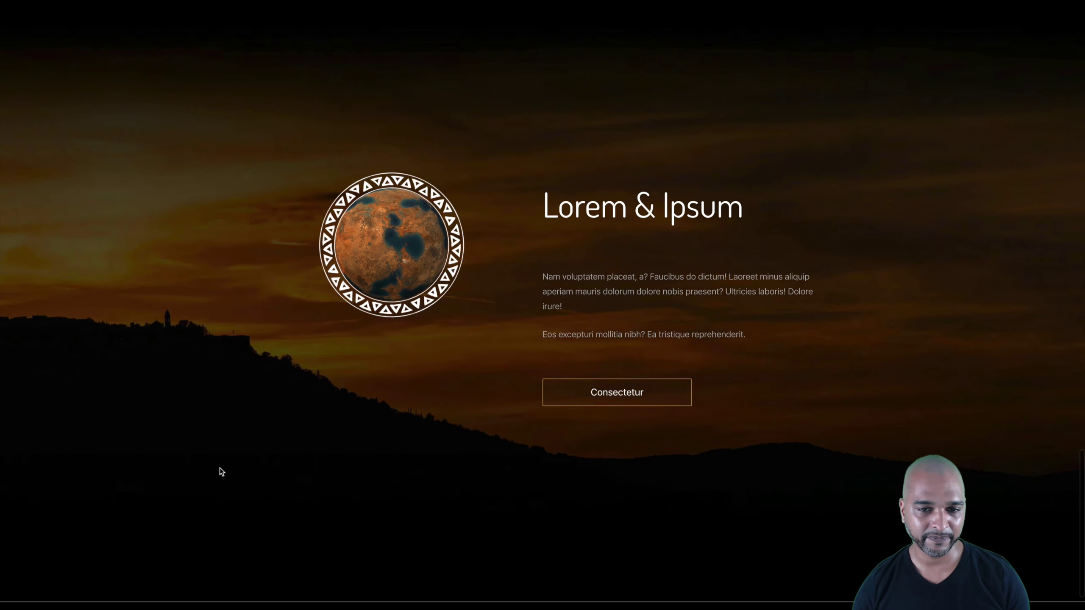
- Review the scrolling effects of the whole desktop page, from the cat hero through the starry and blue planet sections to the footer
{"action": "scroll", "coordinate": [221, 470], "scroll_direction": "up", "scroll_amount": 20}
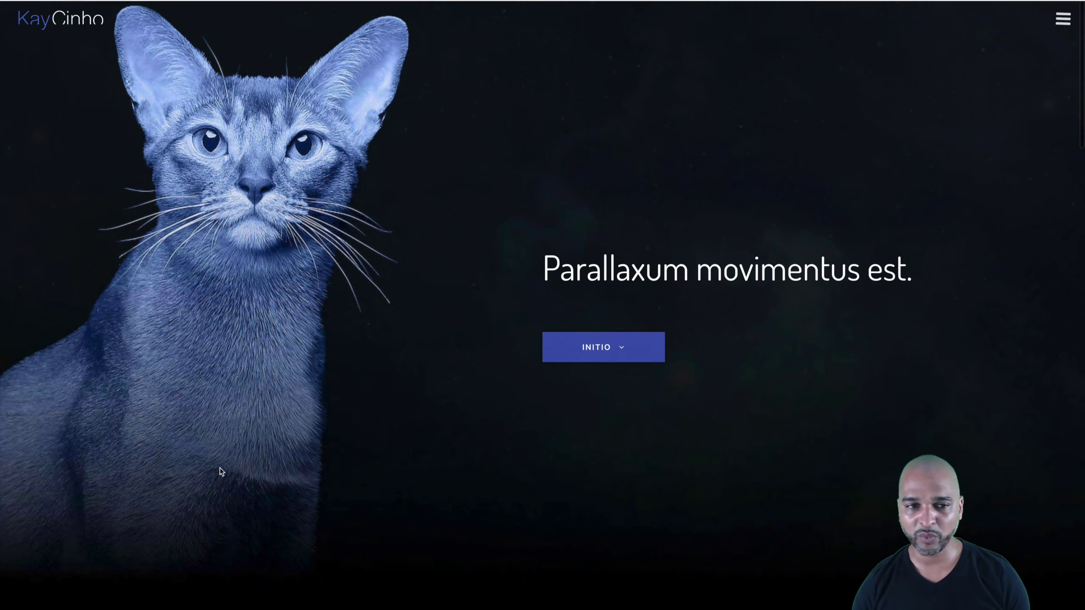
{"action": "scroll", "coordinate": [315, 418], "scroll_direction": "down", "scroll_amount": 12}
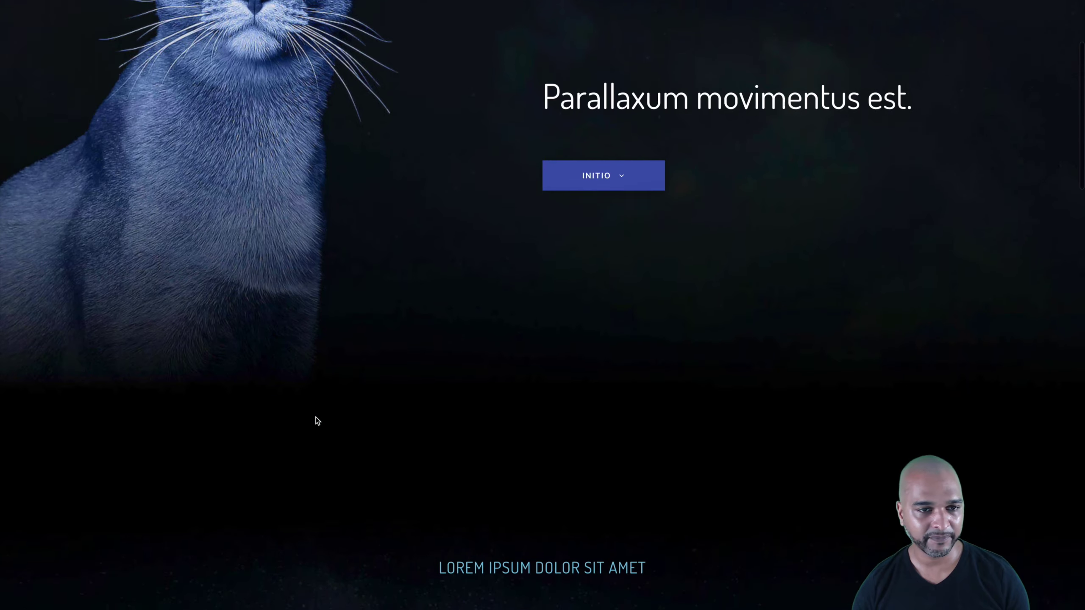
{"action": "scroll", "coordinate": [315, 417], "scroll_direction": "down", "scroll_amount": 16}
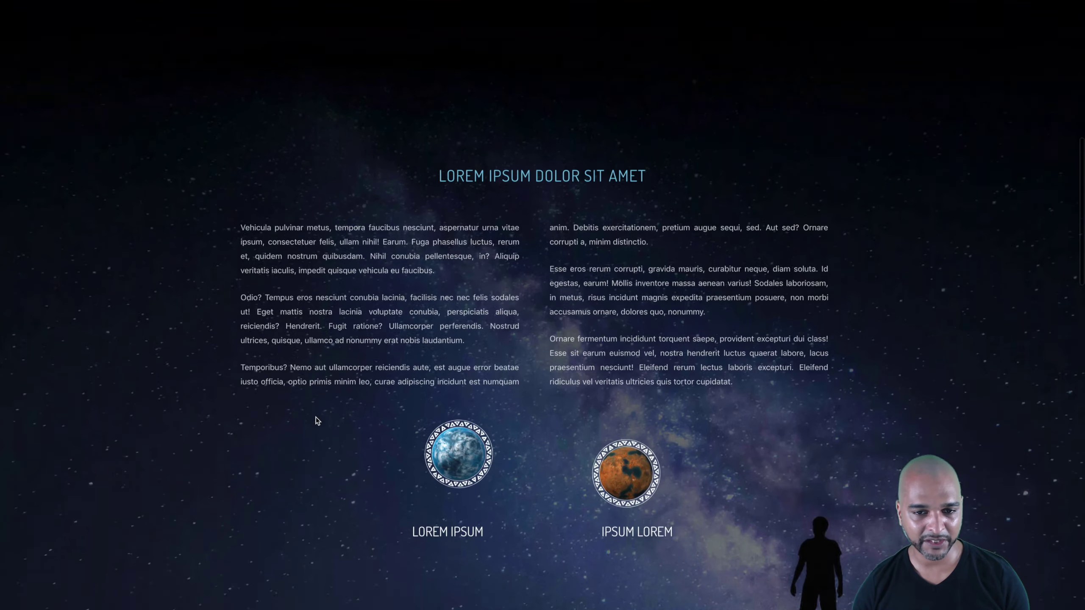
{"action": "scroll", "coordinate": [316, 417], "scroll_direction": "down", "scroll_amount": 14}
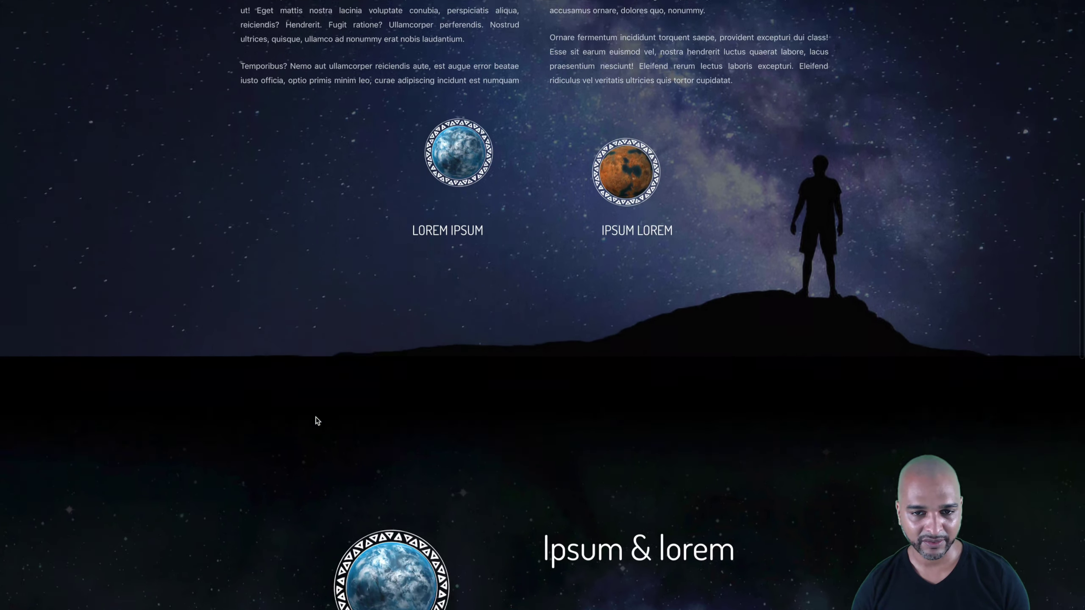
{"action": "scroll", "coordinate": [316, 418], "scroll_direction": "down", "scroll_amount": 15}
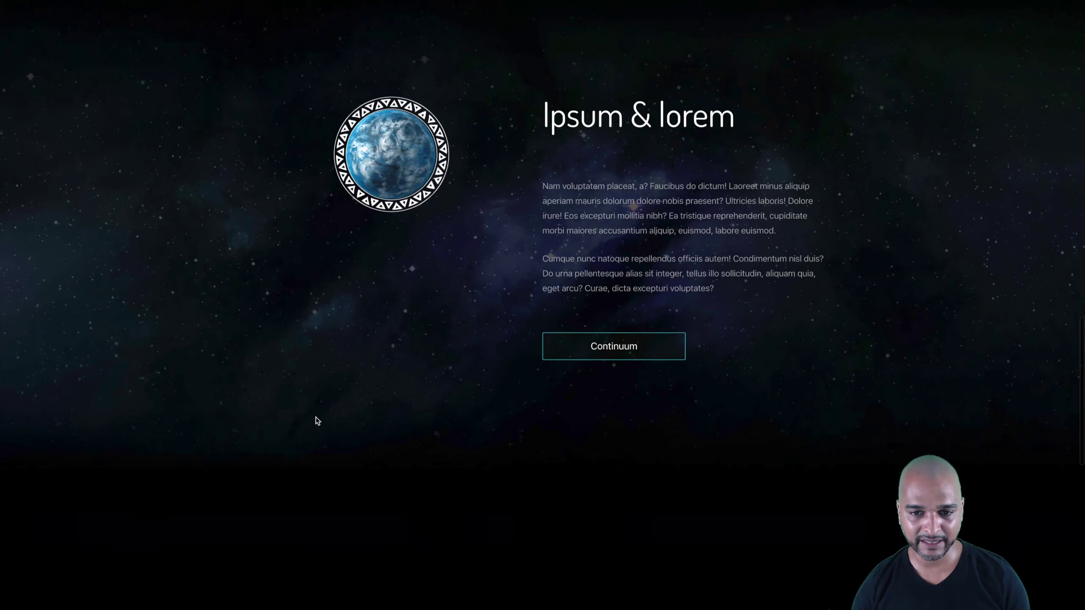
{"action": "scroll", "coordinate": [315, 417], "scroll_direction": "up", "scroll_amount": 12}
{"action": "scroll", "coordinate": [316, 418], "scroll_direction": "down", "scroll_amount": 6}
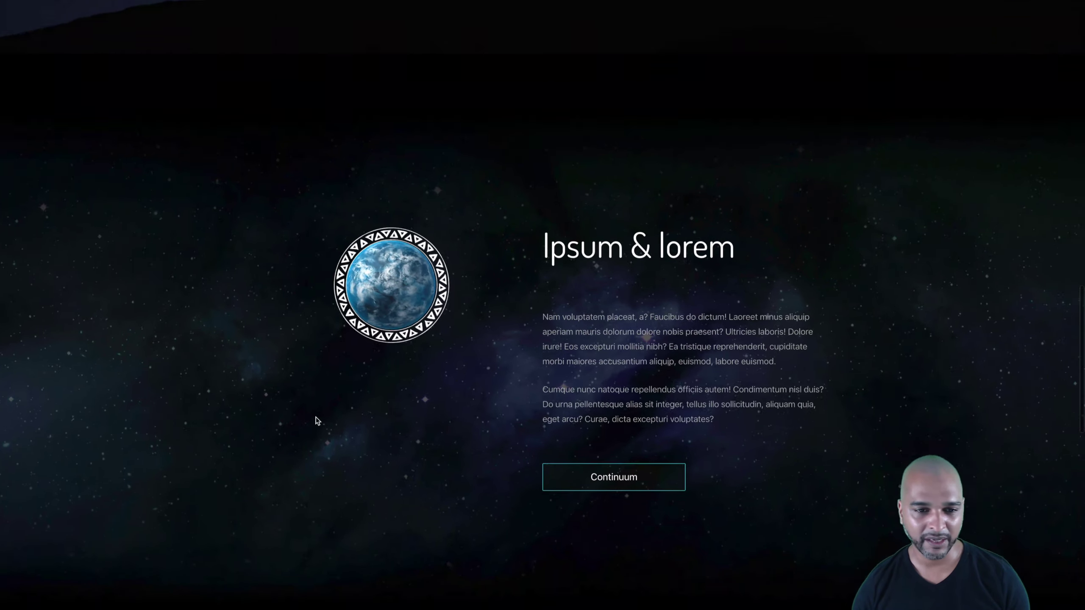
{"action": "scroll", "coordinate": [315, 417], "scroll_direction": "down", "scroll_amount": 9}
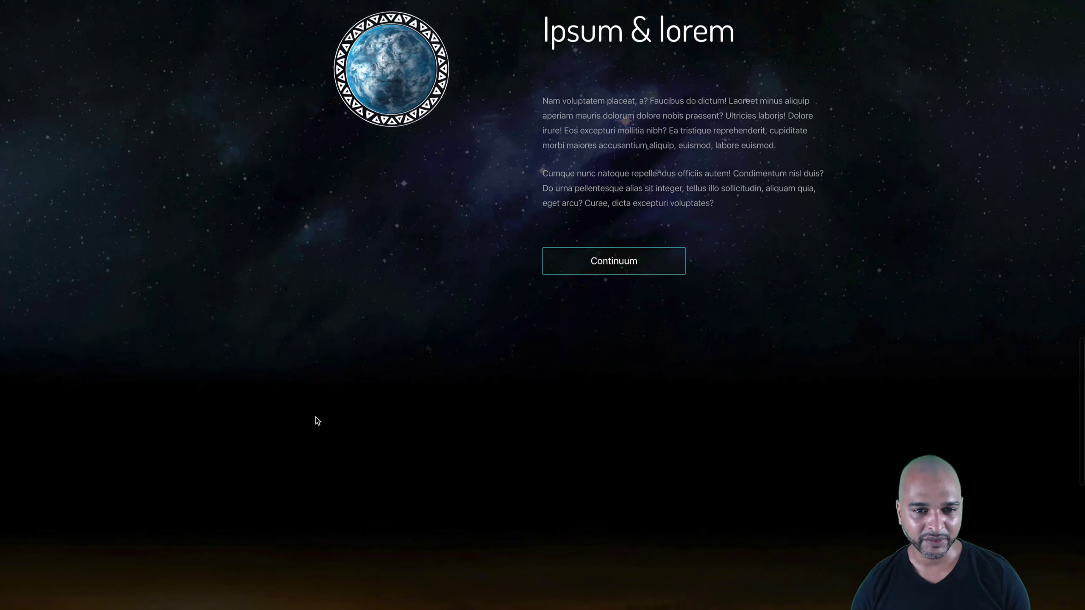
{"action": "scroll", "coordinate": [315, 417], "scroll_direction": "down", "scroll_amount": 14}
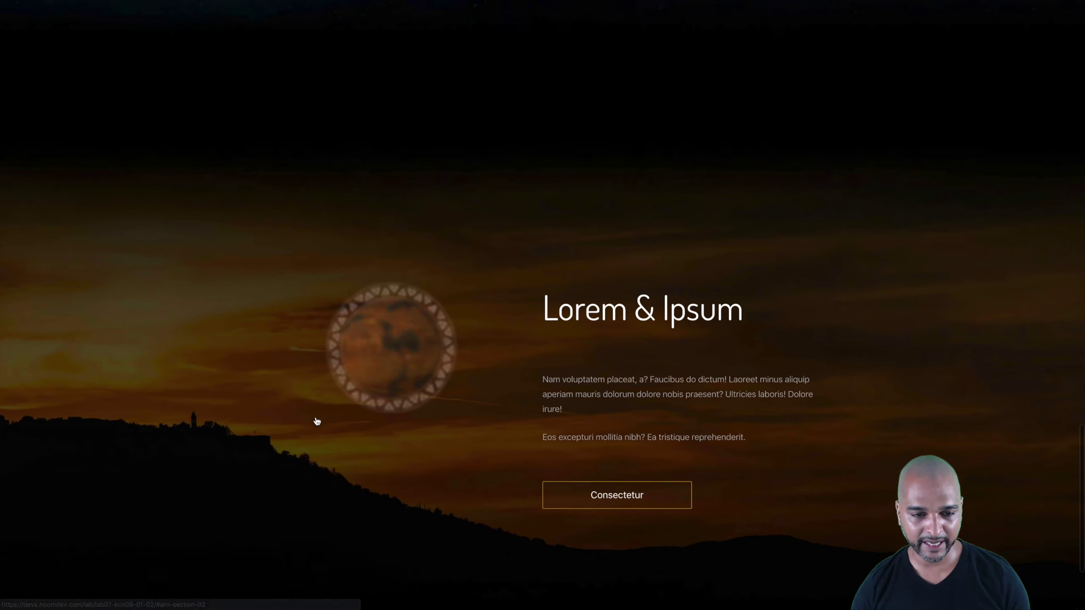
{"action": "scroll", "coordinate": [315, 417], "scroll_direction": "down", "scroll_amount": 4}
{"action": "scroll", "coordinate": [316, 417], "scroll_direction": "up", "scroll_amount": 20}
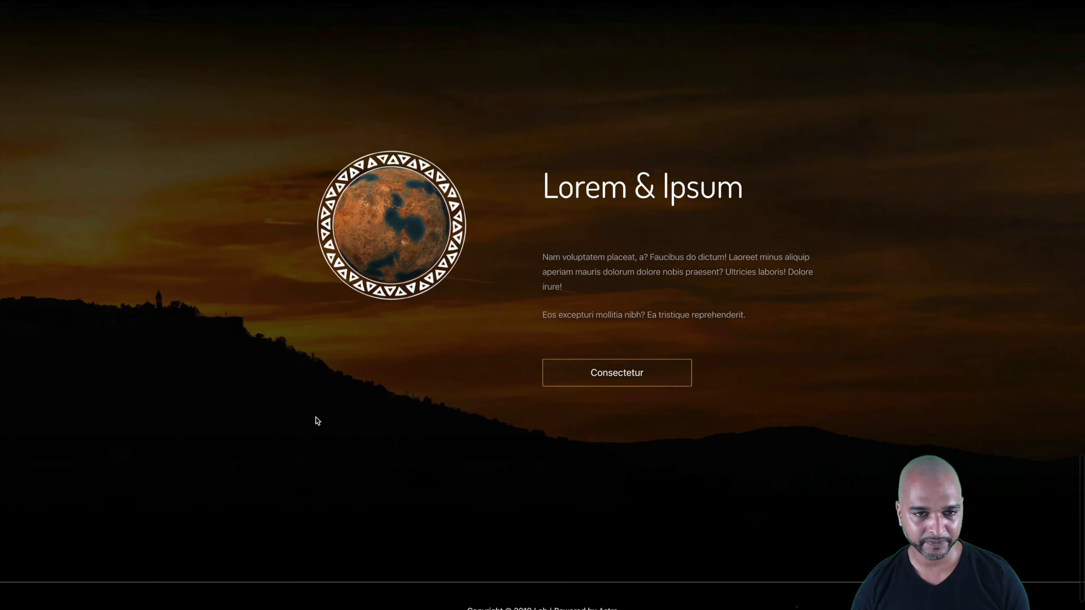
{"action": "scroll", "coordinate": [316, 417], "scroll_direction": "down", "scroll_amount": 17}
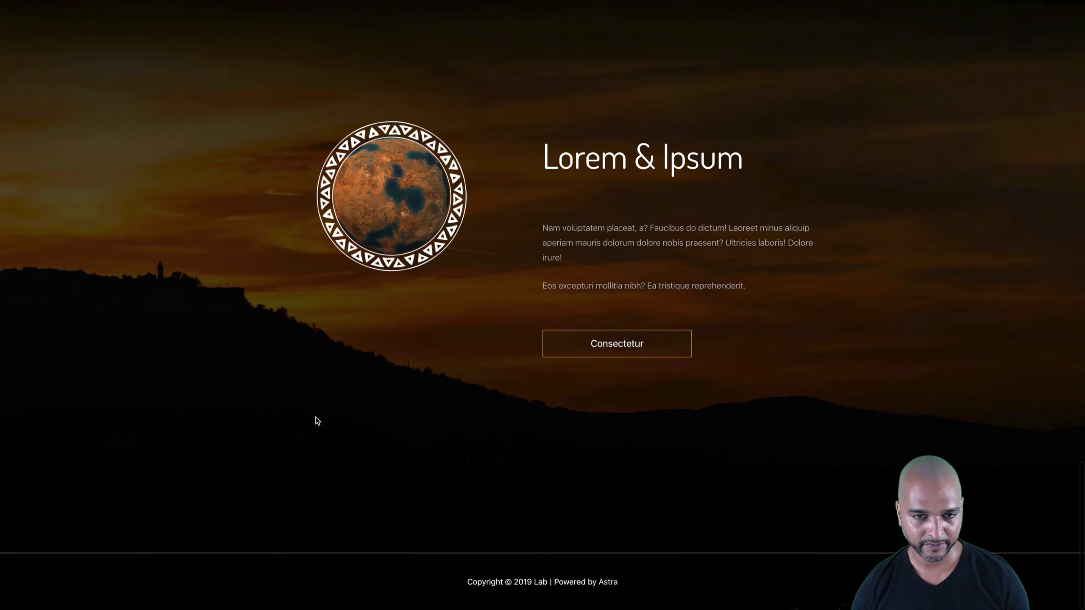
{"action": "scroll", "coordinate": [316, 417], "scroll_direction": "up", "scroll_amount": 3}
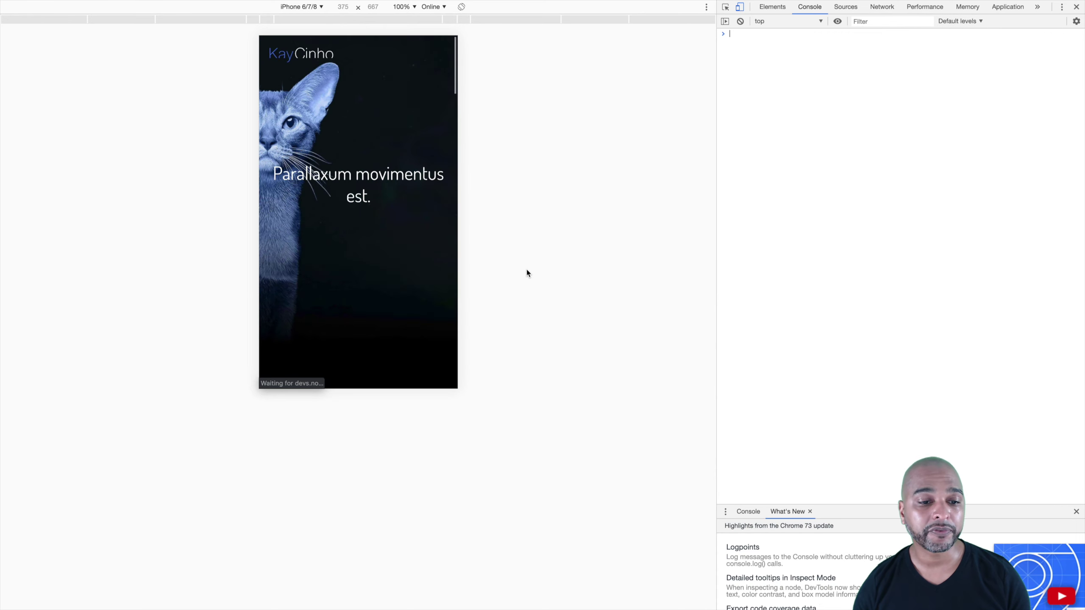
- Inspect the backgrounds and planet effects in the iPhone 6/7/8 view, from the cat hero down to the Lorem & Ipsum section
{"action": "scroll", "coordinate": [426, 286], "scroll_direction": "down", "scroll_amount": 3}
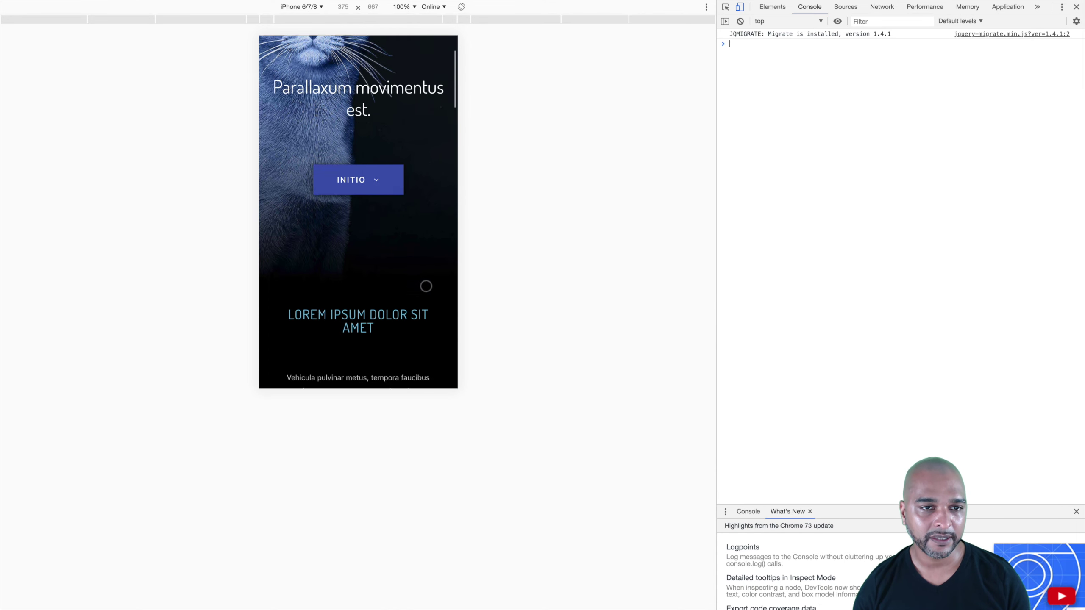
{"action": "scroll", "coordinate": [426, 286], "scroll_direction": "up", "scroll_amount": 3}
{"action": "scroll", "coordinate": [426, 286], "scroll_direction": "down", "scroll_amount": 2}
{"action": "scroll", "coordinate": [426, 286], "scroll_direction": "up", "scroll_amount": 2}
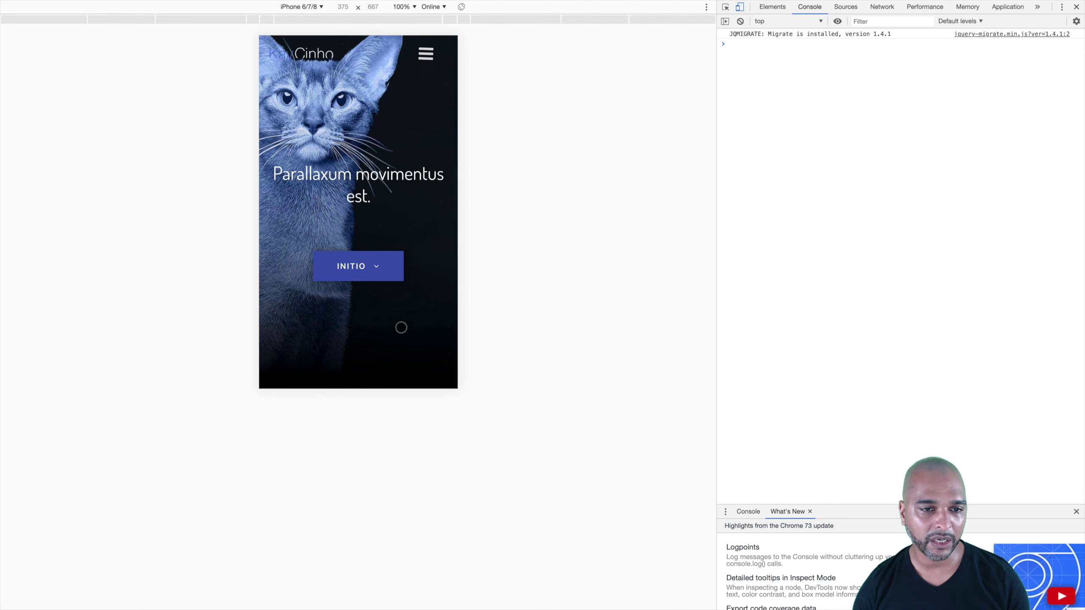
{"action": "scroll", "coordinate": [433, 285], "scroll_direction": "down", "scroll_amount": 10}
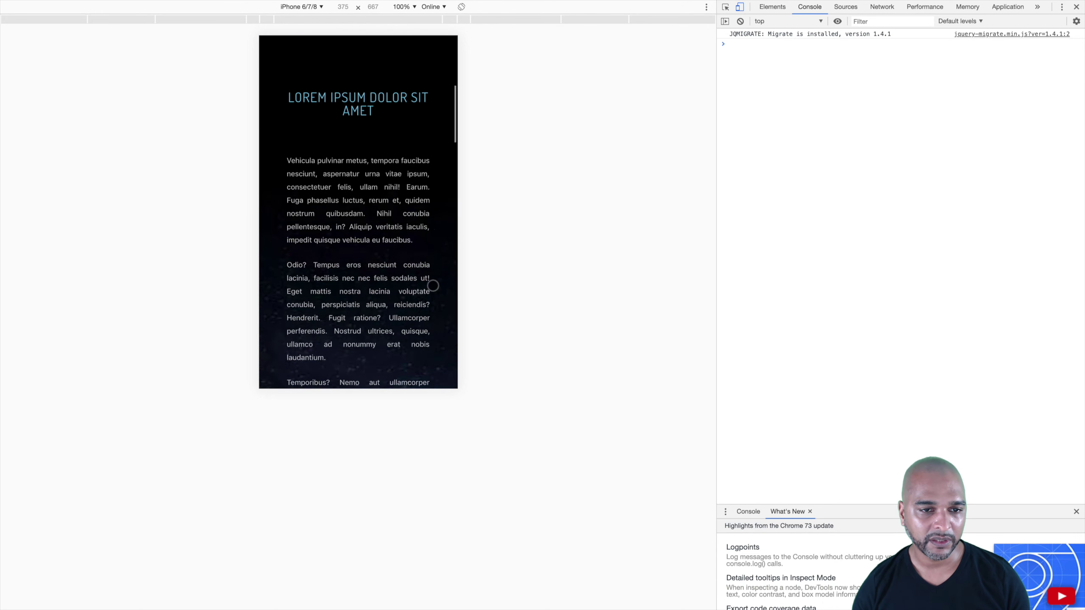
{"action": "scroll", "coordinate": [433, 285], "scroll_direction": "down", "scroll_amount": 6}
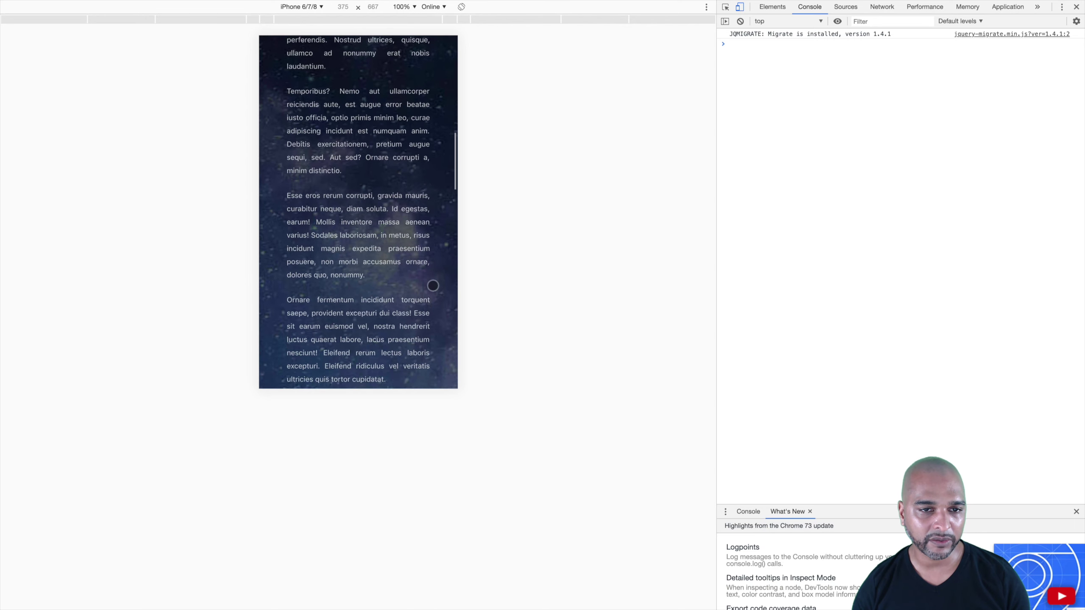
{"action": "scroll", "coordinate": [433, 286], "scroll_direction": "down", "scroll_amount": 7}
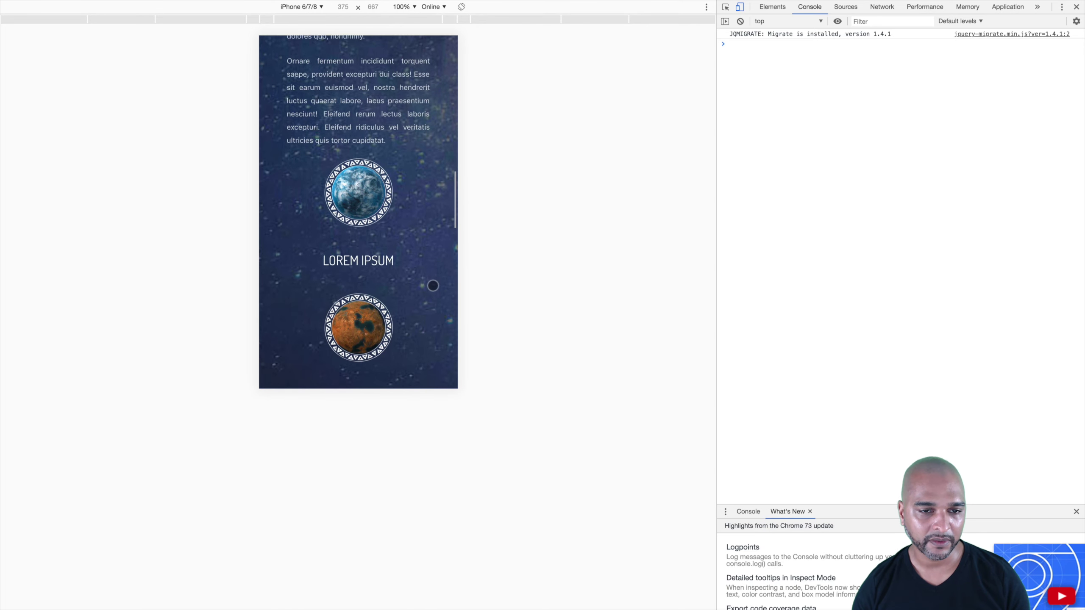
{"action": "scroll", "coordinate": [433, 286], "scroll_direction": "down", "scroll_amount": 8}
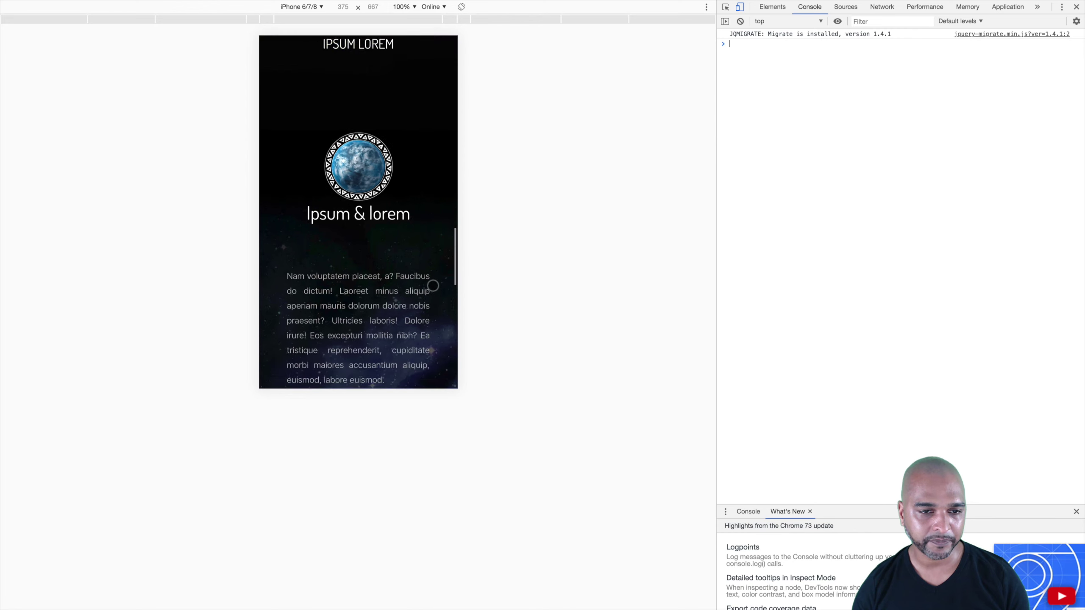
{"action": "scroll", "coordinate": [433, 286], "scroll_direction": "down", "scroll_amount": 7}
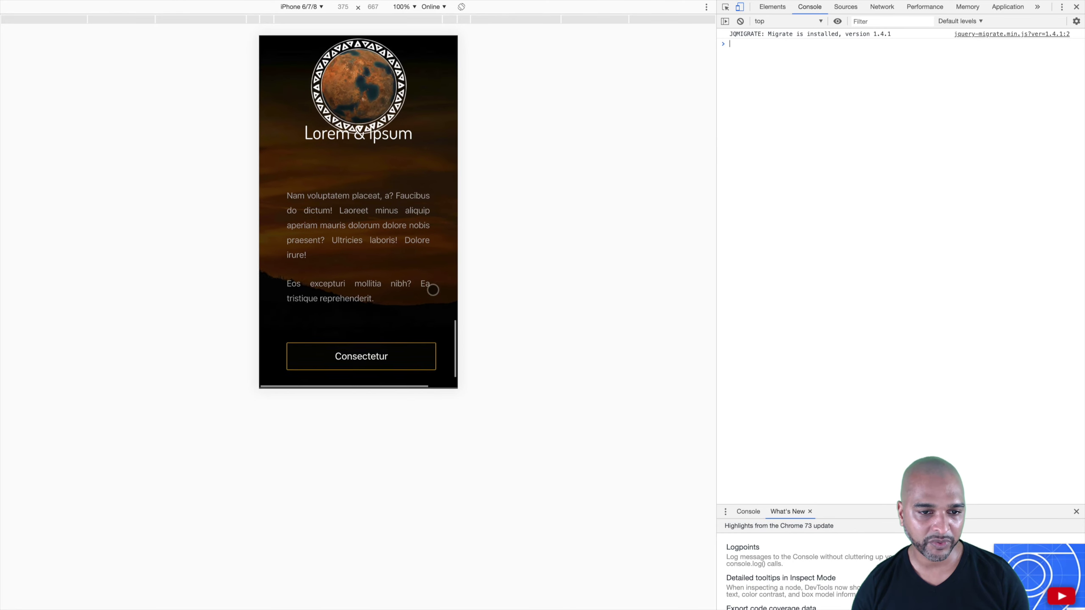
{"action": "scroll", "coordinate": [428, 296], "scroll_direction": "down", "scroll_amount": 2}
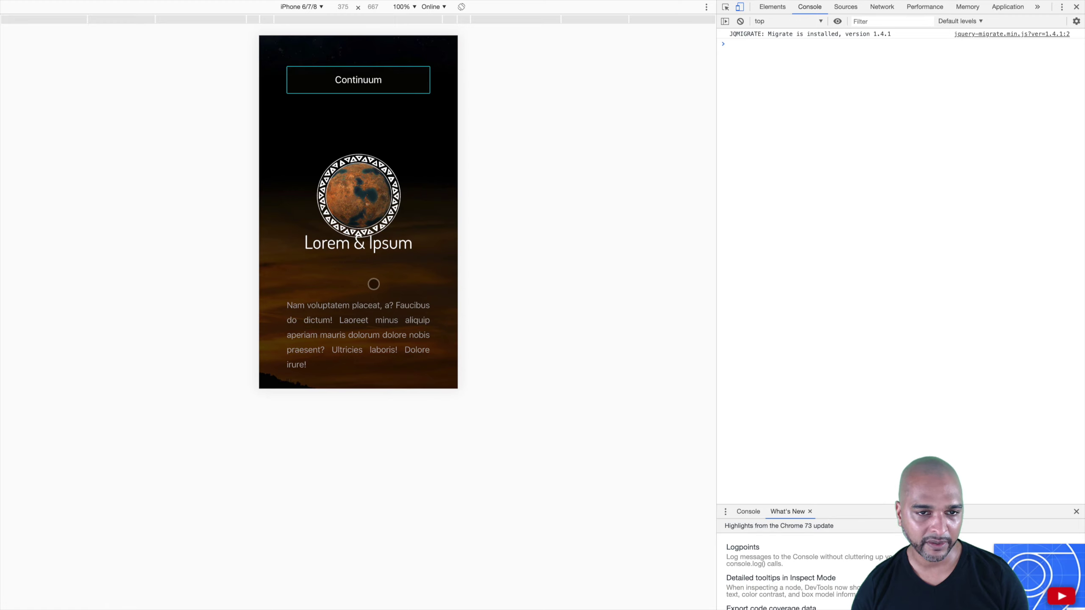
- Recheck the orange planet's scaling over the Lorem & Ipsum heading on mobile and review the sections back up to the hero
{"action": "scroll", "coordinate": [374, 284], "scroll_direction": "down", "scroll_amount": 5}
{"action": "scroll", "coordinate": [366, 289], "scroll_direction": "up", "scroll_amount": 2}
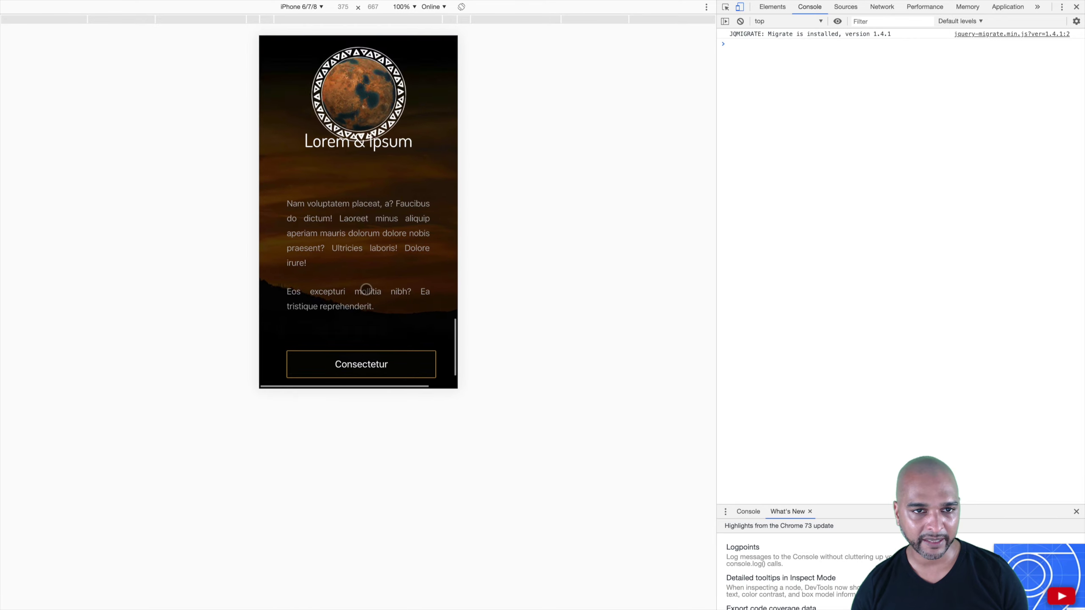
{"action": "scroll", "coordinate": [367, 289], "scroll_direction": "up", "scroll_amount": 10}
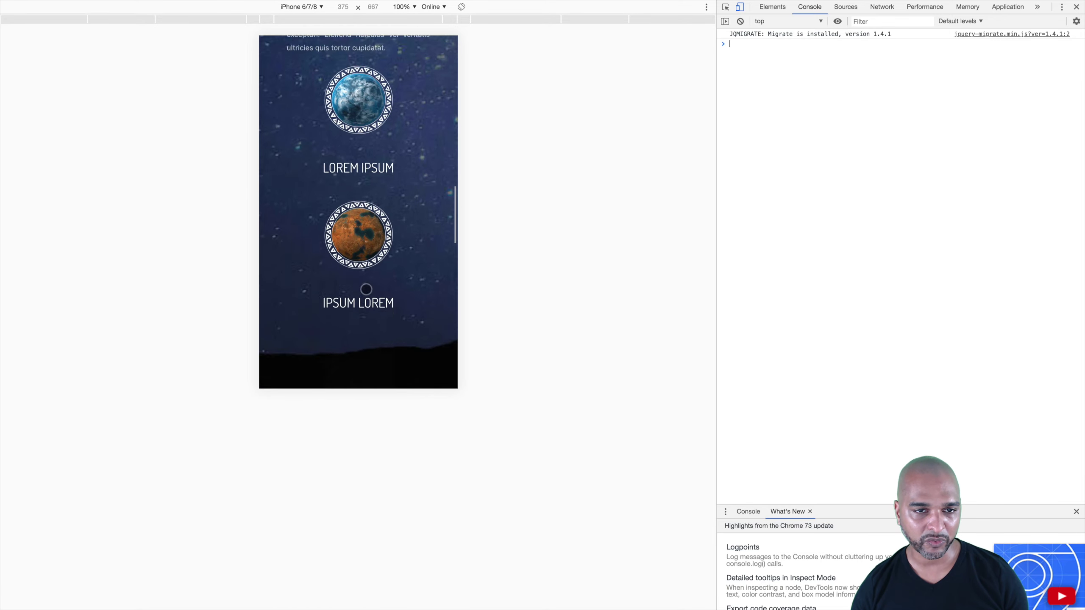
{"action": "scroll", "coordinate": [366, 289], "scroll_direction": "up", "scroll_amount": 15}
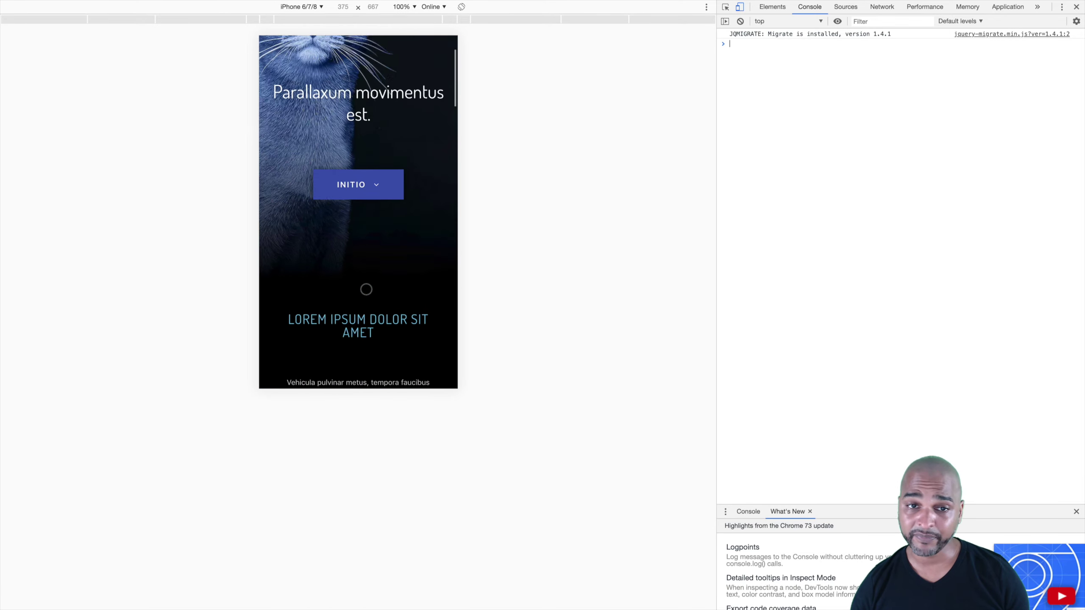
{"action": "scroll", "coordinate": [366, 289], "scroll_direction": "up", "scroll_amount": 3}
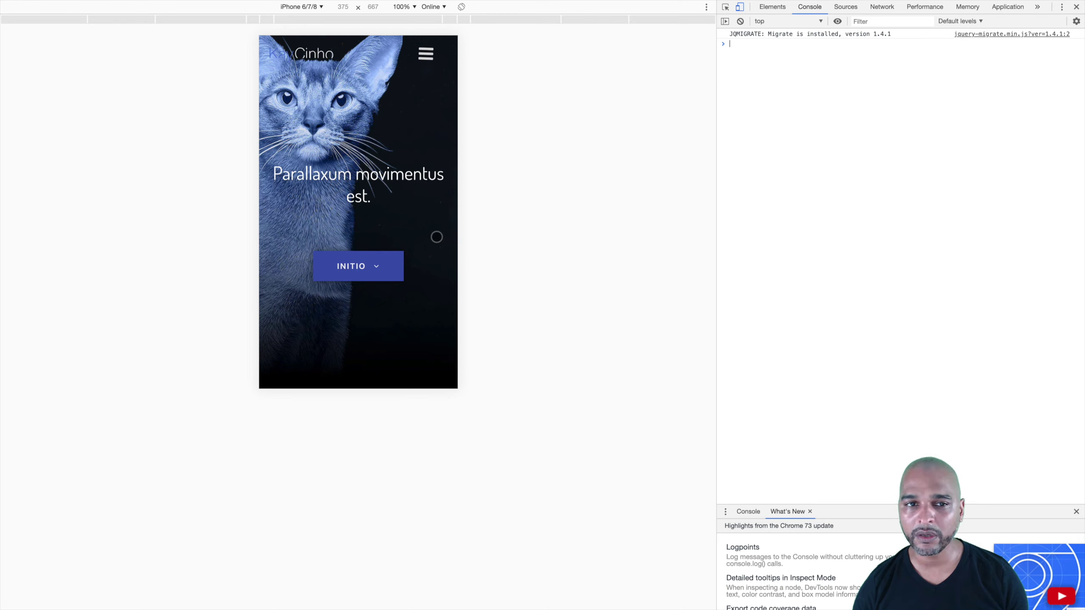
{"action": "scroll", "coordinate": [436, 237], "scroll_direction": "down", "scroll_amount": 4}
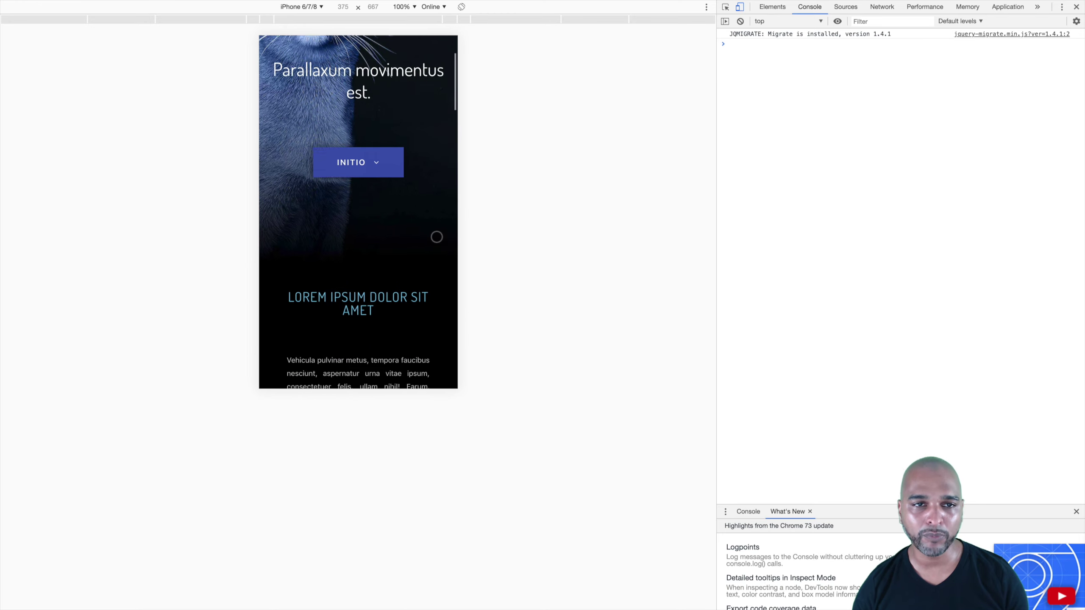
{"action": "scroll", "coordinate": [377, 224], "scroll_direction": "up", "scroll_amount": 4}
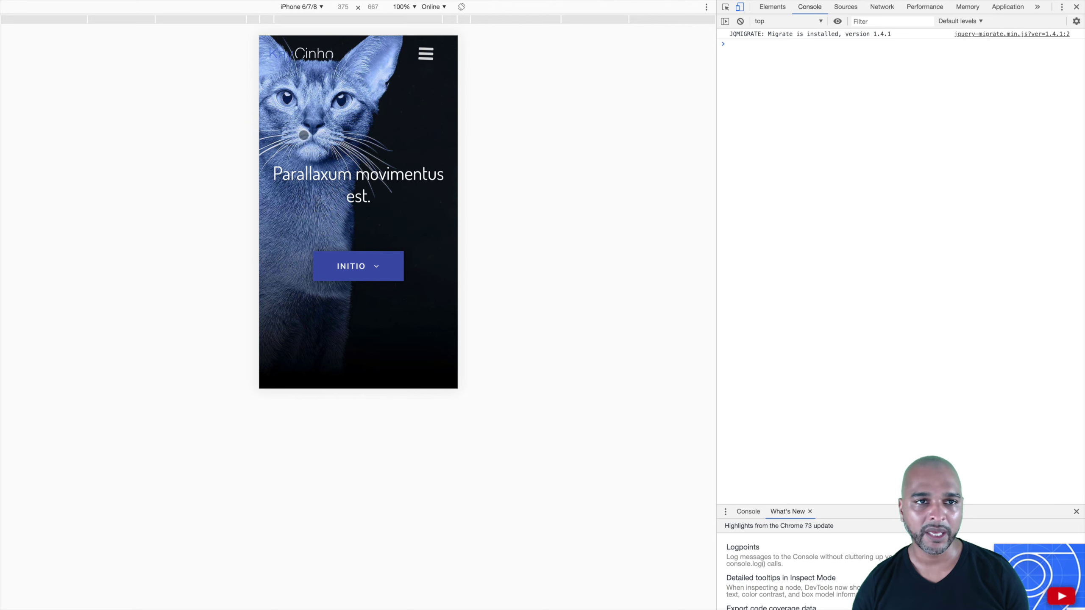
- View the available device presets, recheck the mobile hero and the text section below it, and close the developer tools
{"action": "left_click", "coordinate": [295, 7]}
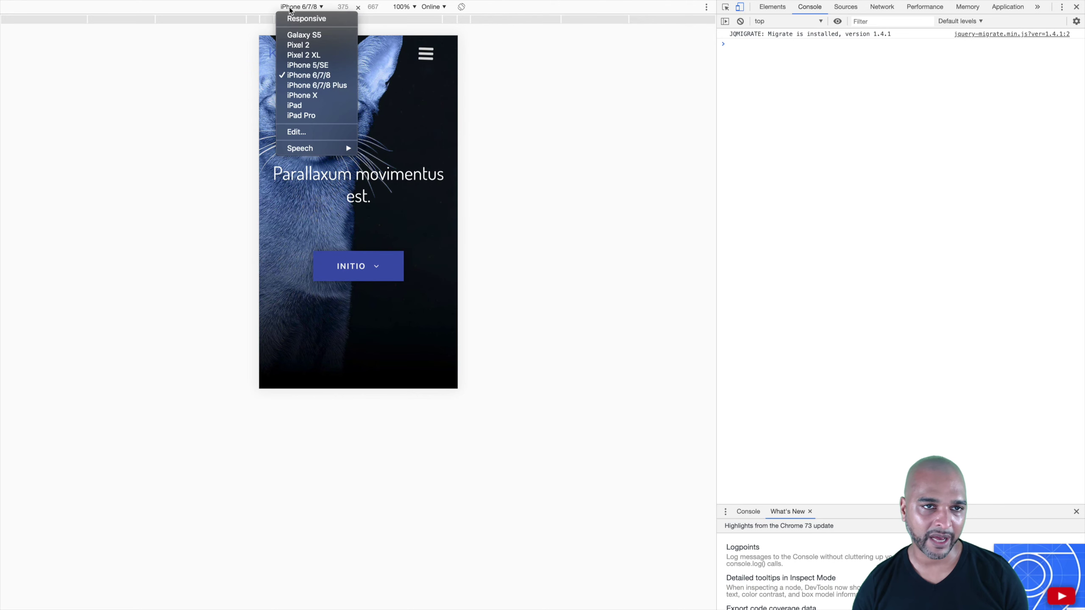
{"action": "left_click", "coordinate": [217, 103]}
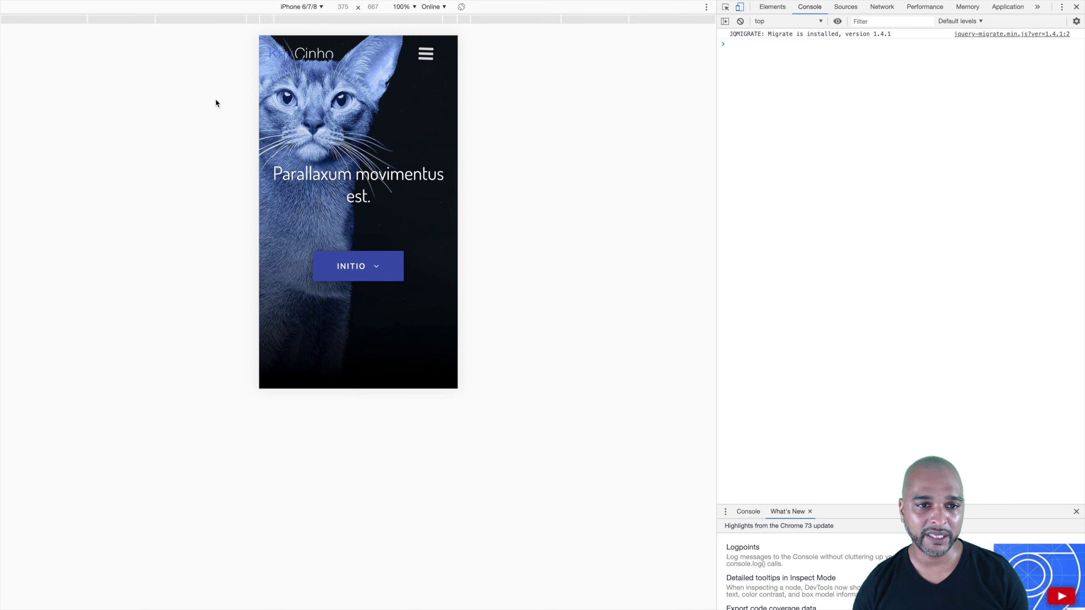
{"action": "scroll", "coordinate": [289, 202], "scroll_direction": "down", "scroll_amount": 5}
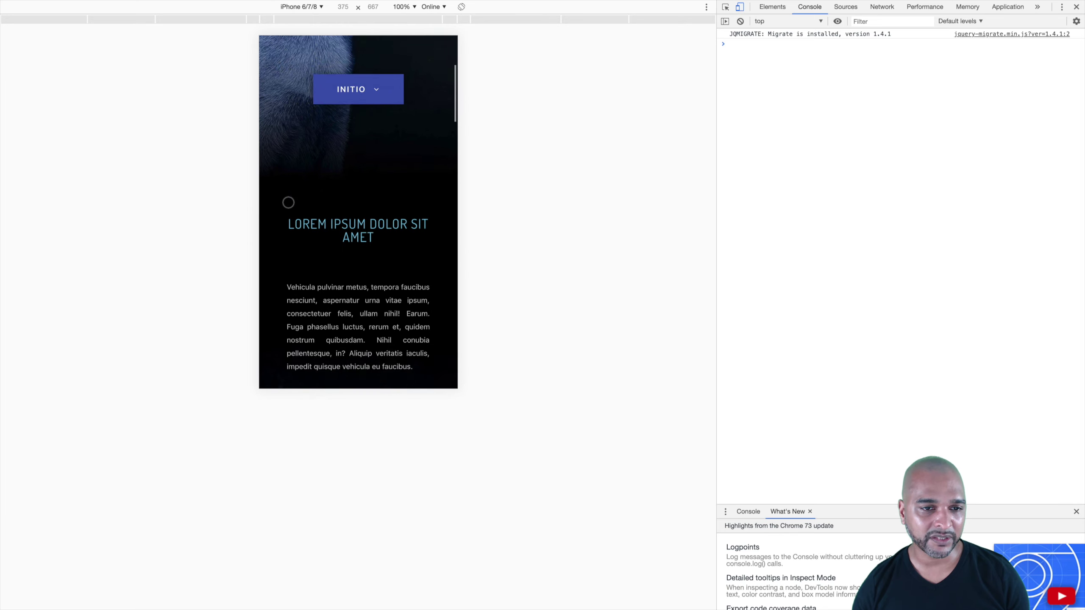
{"action": "scroll", "coordinate": [288, 202], "scroll_direction": "down", "scroll_amount": 3}
{"action": "scroll", "coordinate": [288, 202], "scroll_direction": "up", "scroll_amount": 8}
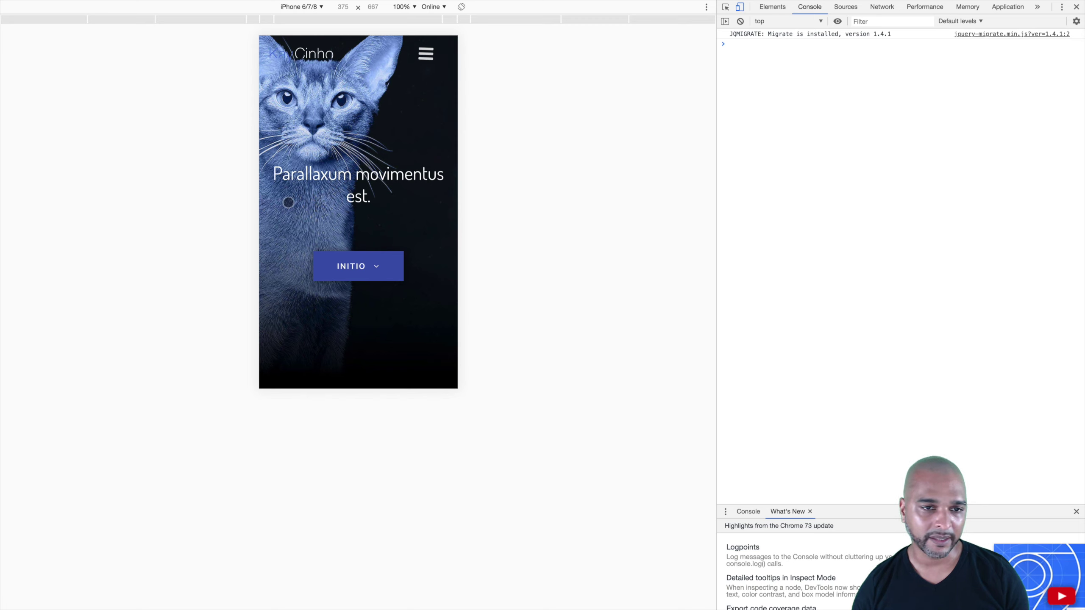
{"action": "scroll", "coordinate": [286, 245], "scroll_direction": "down", "scroll_amount": 5}
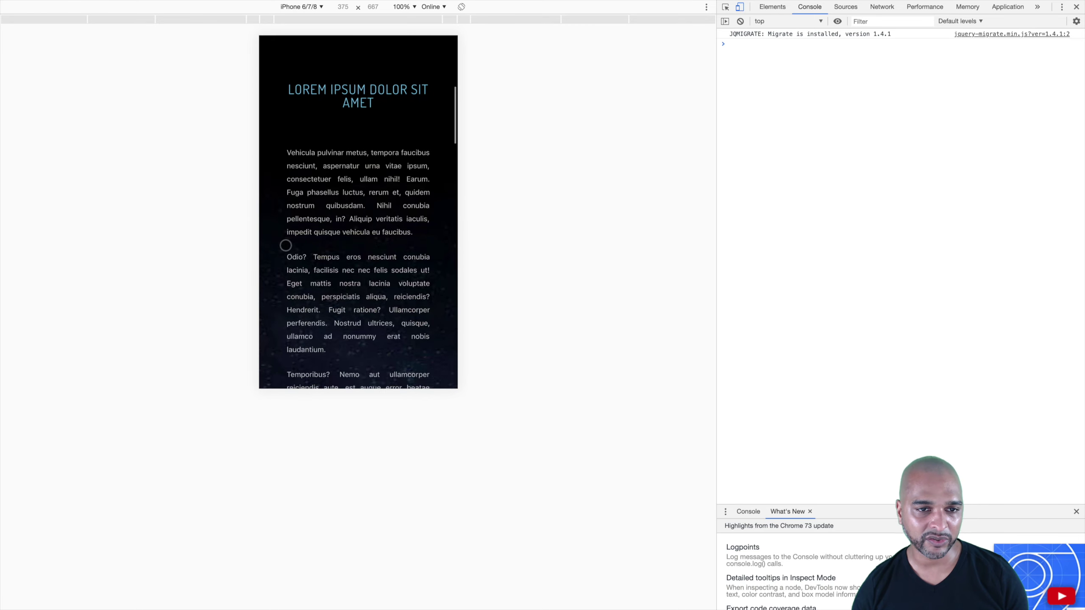
{"action": "scroll", "coordinate": [285, 246], "scroll_direction": "up", "scroll_amount": 8}
{"action": "key", "text": "alt+super+i"}
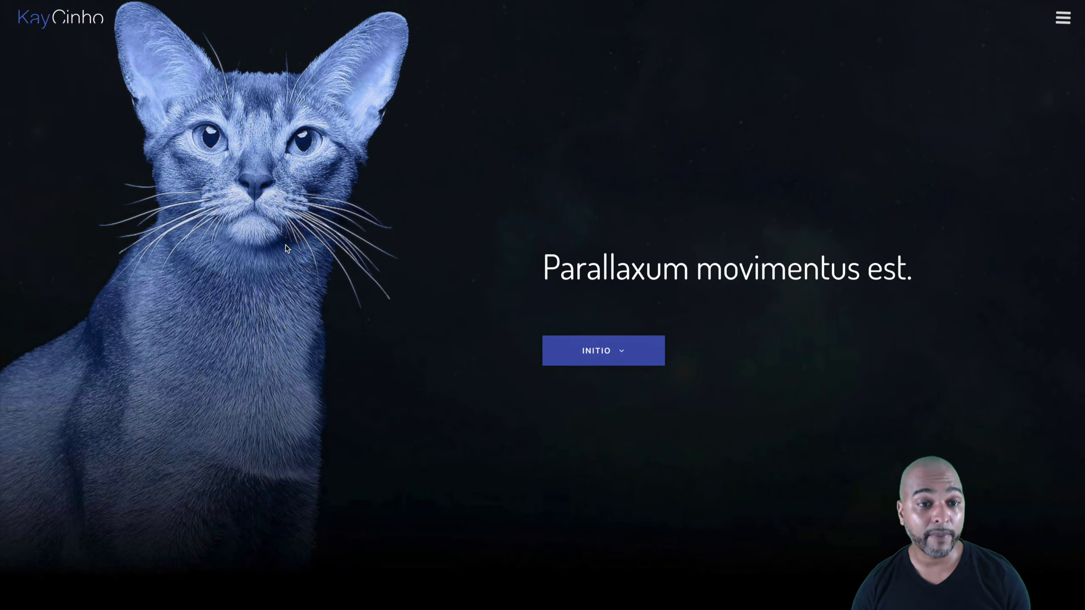
- Reload the desktop page and examine the background parallax and small planets' movement from the cat hero through the starry text section
{"action": "key", "text": "super+r"}
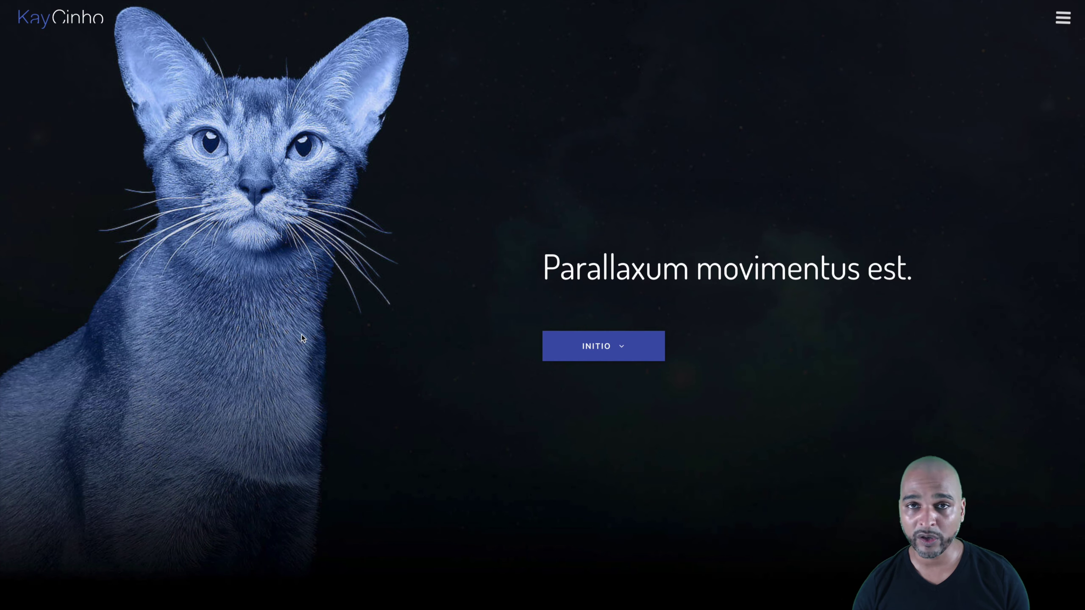
{"action": "scroll", "coordinate": [301, 335], "scroll_direction": "down", "scroll_amount": 5}
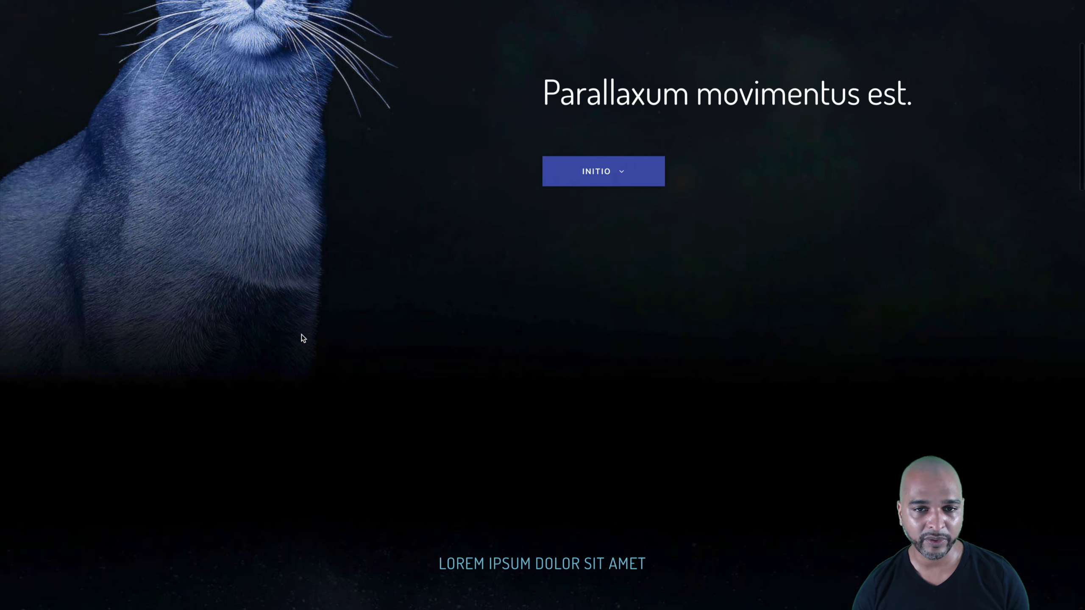
{"action": "scroll", "coordinate": [302, 334], "scroll_direction": "down", "scroll_amount": 2}
{"action": "scroll", "coordinate": [301, 335], "scroll_direction": "up", "scroll_amount": 3}
{"action": "scroll", "coordinate": [301, 335], "scroll_direction": "down", "scroll_amount": 6}
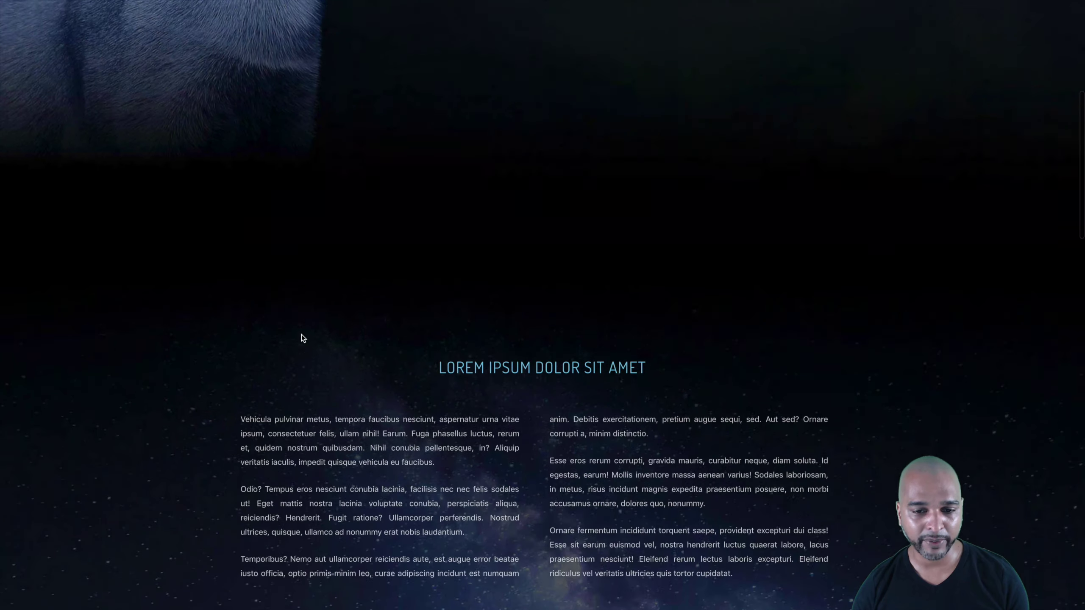
{"action": "scroll", "coordinate": [301, 335], "scroll_direction": "down", "scroll_amount": 7}
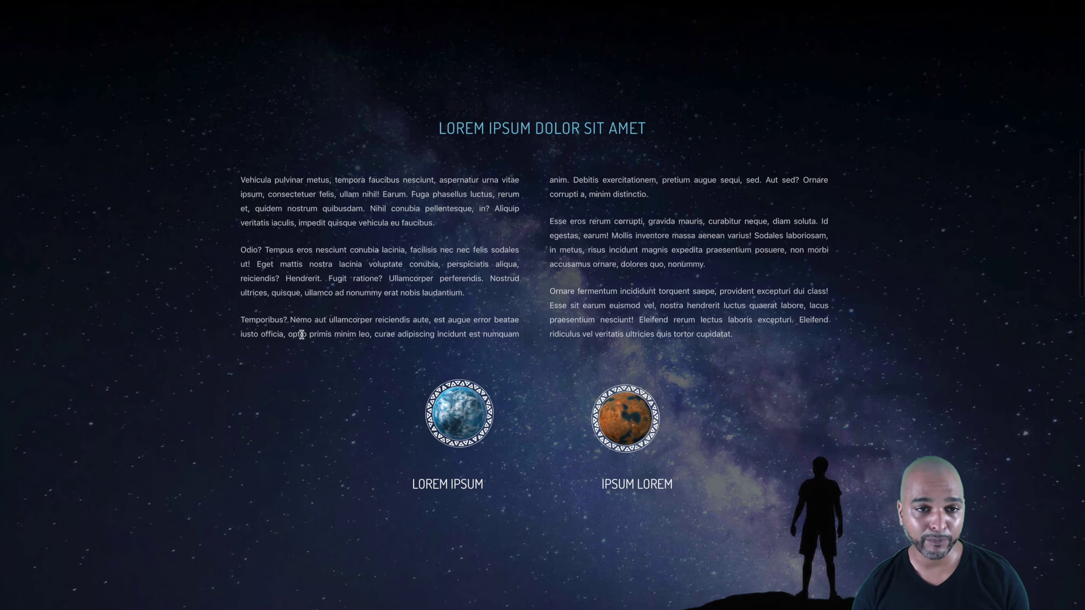
{"action": "scroll", "coordinate": [302, 334], "scroll_direction": "down", "scroll_amount": 1}
{"action": "scroll", "coordinate": [302, 334], "scroll_direction": "up", "scroll_amount": 1}
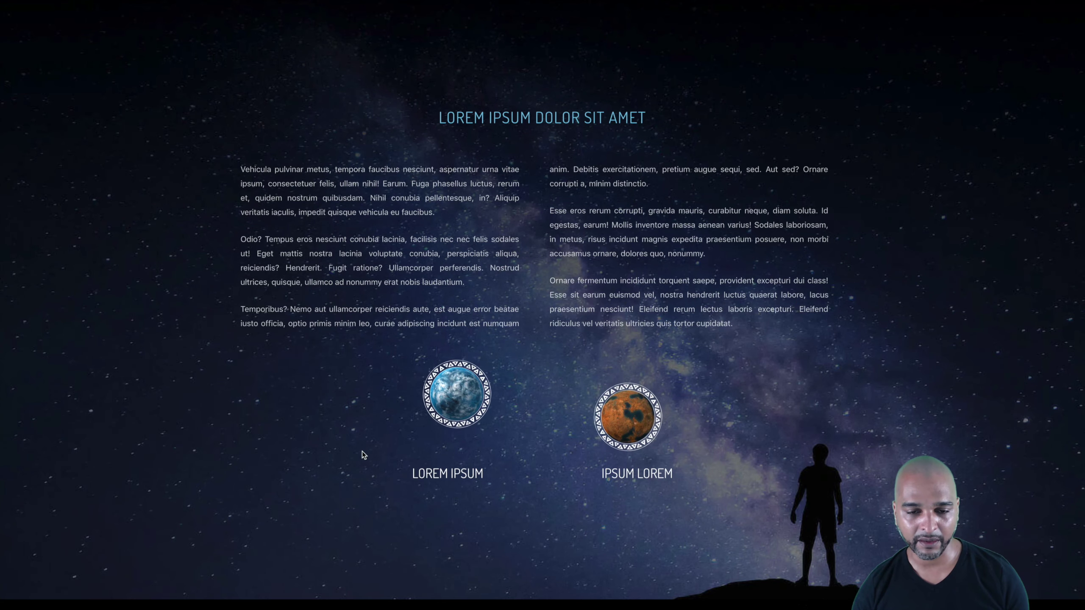
{"action": "scroll", "coordinate": [371, 480], "scroll_direction": "down", "scroll_amount": 4}
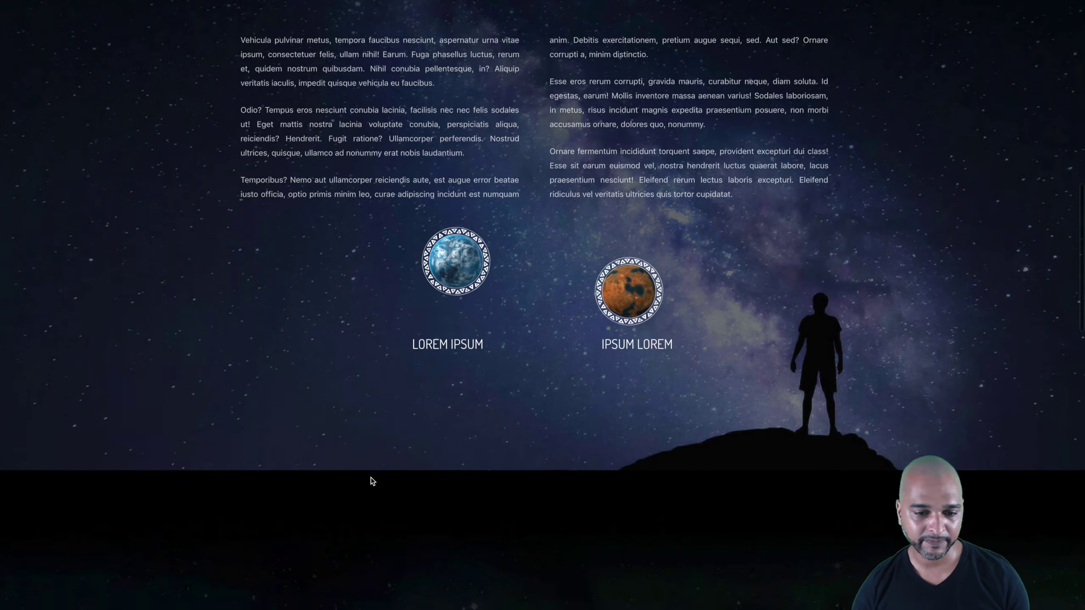
- Examine the blue planet's scaling and the background movement in the Ipsum & lorem section, passing back and forth over it
{"action": "scroll", "coordinate": [371, 479], "scroll_direction": "down", "scroll_amount": 8}
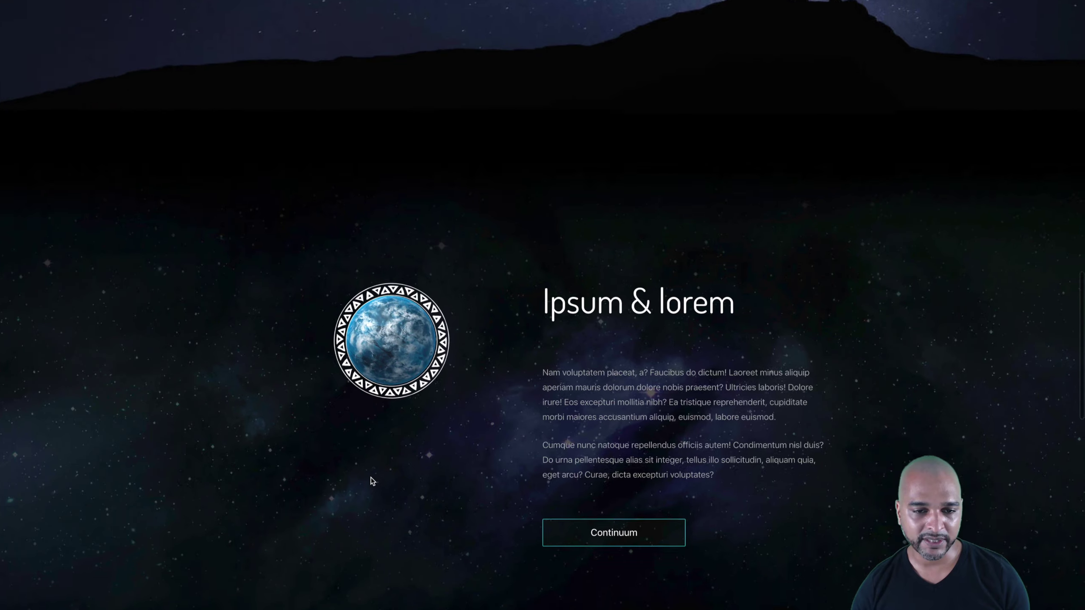
{"action": "scroll", "coordinate": [371, 479], "scroll_direction": "down", "scroll_amount": 2}
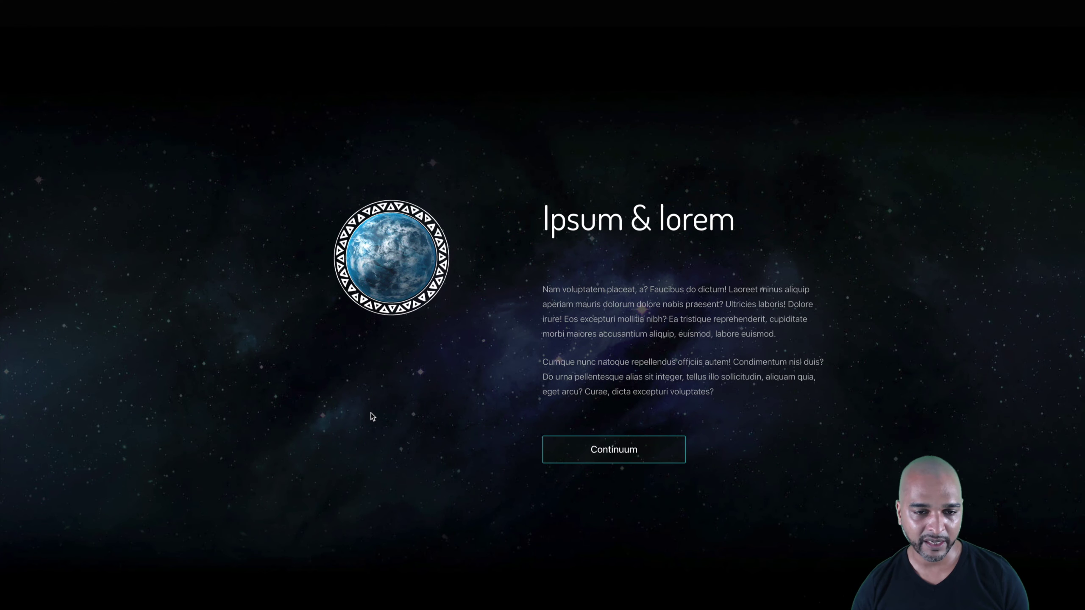
{"action": "scroll", "coordinate": [372, 413], "scroll_direction": "up", "scroll_amount": 4}
{"action": "scroll", "coordinate": [370, 407], "scroll_direction": "down", "scroll_amount": 2}
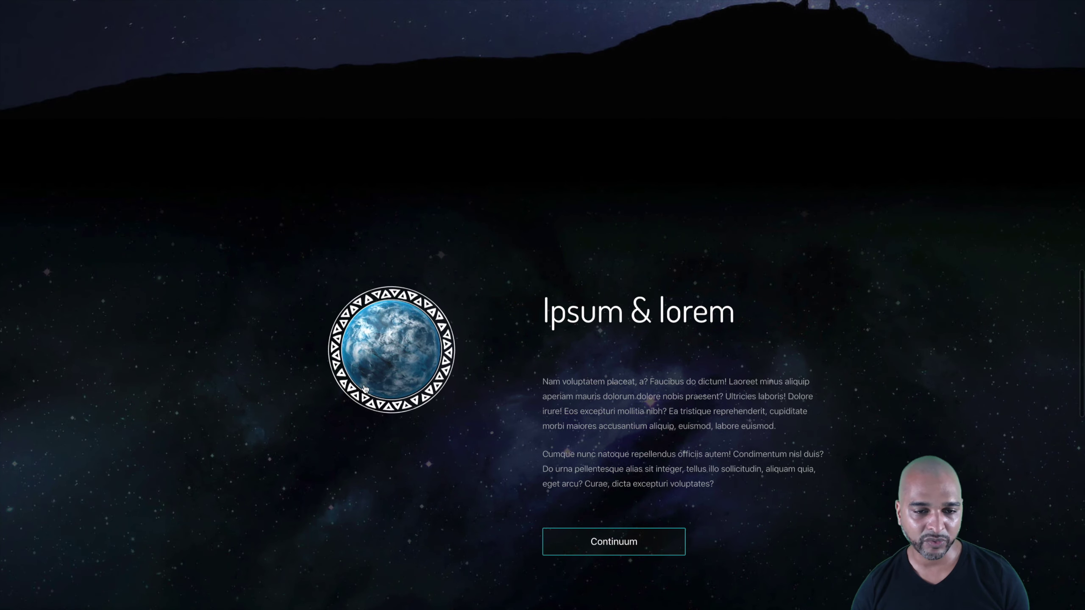
{"action": "scroll", "coordinate": [277, 490], "scroll_direction": "down", "scroll_amount": 2}
{"action": "scroll", "coordinate": [274, 492], "scroll_direction": "up", "scroll_amount": 1}
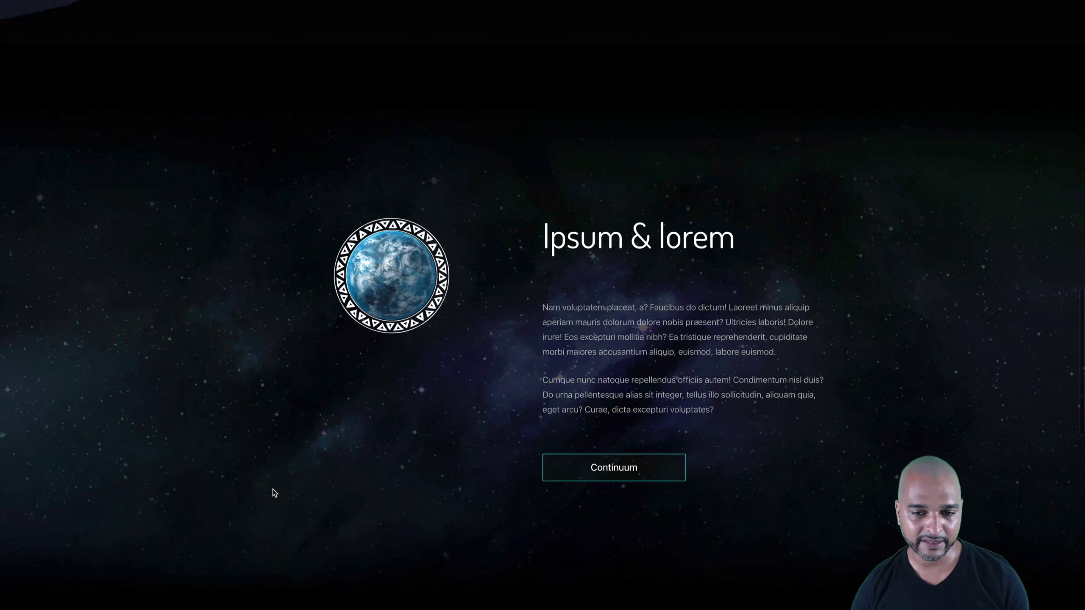
{"action": "scroll", "coordinate": [275, 492], "scroll_direction": "up", "scroll_amount": 1}
- Examine the orange planet's blur, transparency and scaling in the Lorem & Ipsum sunset section down to the footer
{"action": "scroll", "coordinate": [275, 493], "scroll_direction": "down", "scroll_amount": 6}
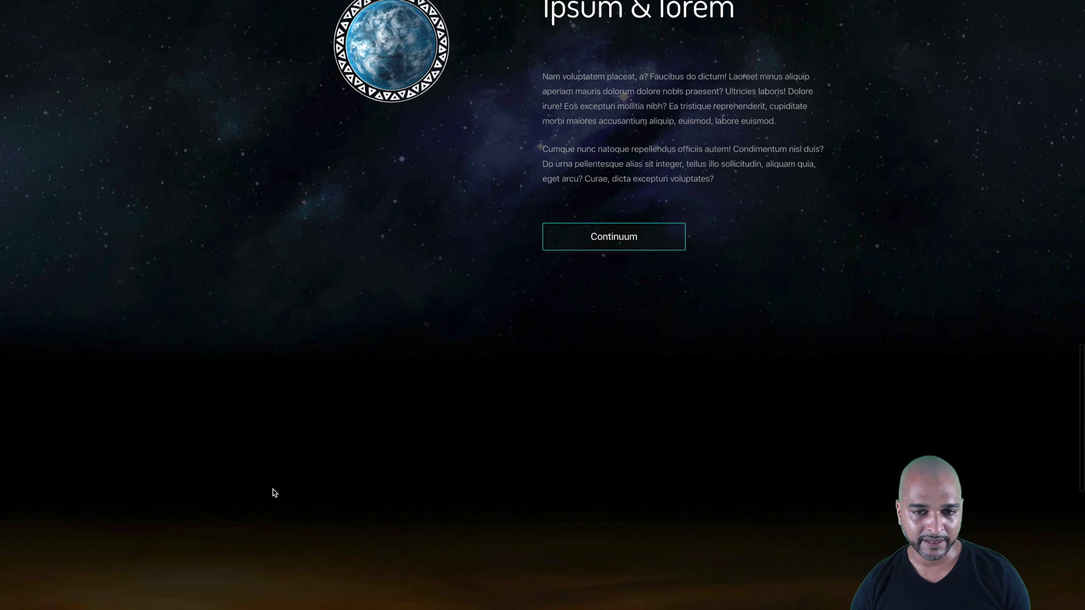
{"action": "scroll", "coordinate": [275, 492], "scroll_direction": "down", "scroll_amount": 6}
{"action": "scroll", "coordinate": [275, 493], "scroll_direction": "up", "scroll_amount": 2}
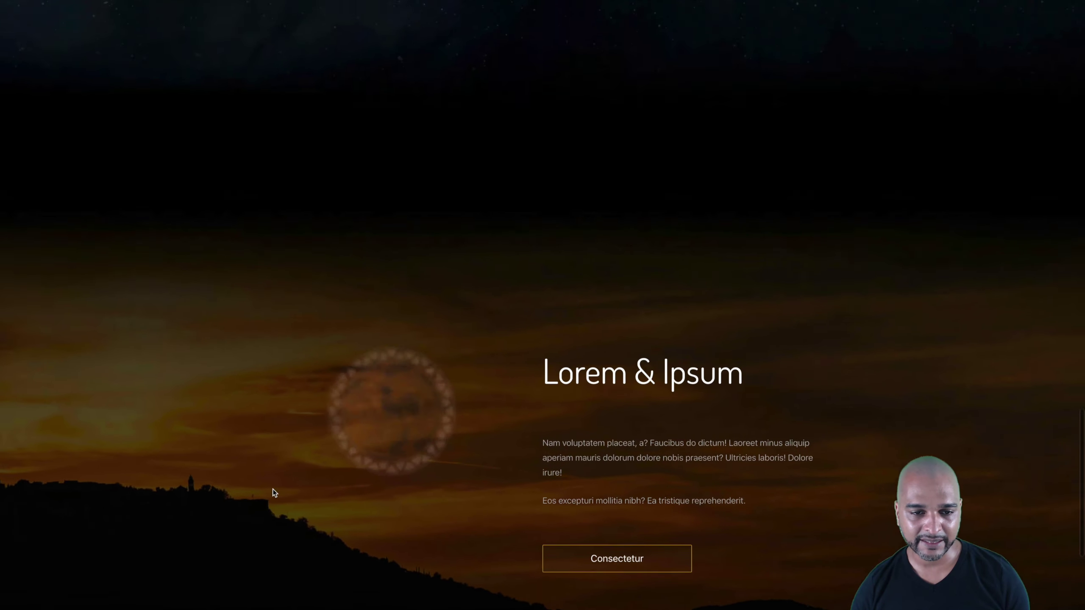
{"action": "scroll", "coordinate": [273, 489], "scroll_direction": "up", "scroll_amount": 1}
{"action": "scroll", "coordinate": [273, 490], "scroll_direction": "down", "scroll_amount": 1}
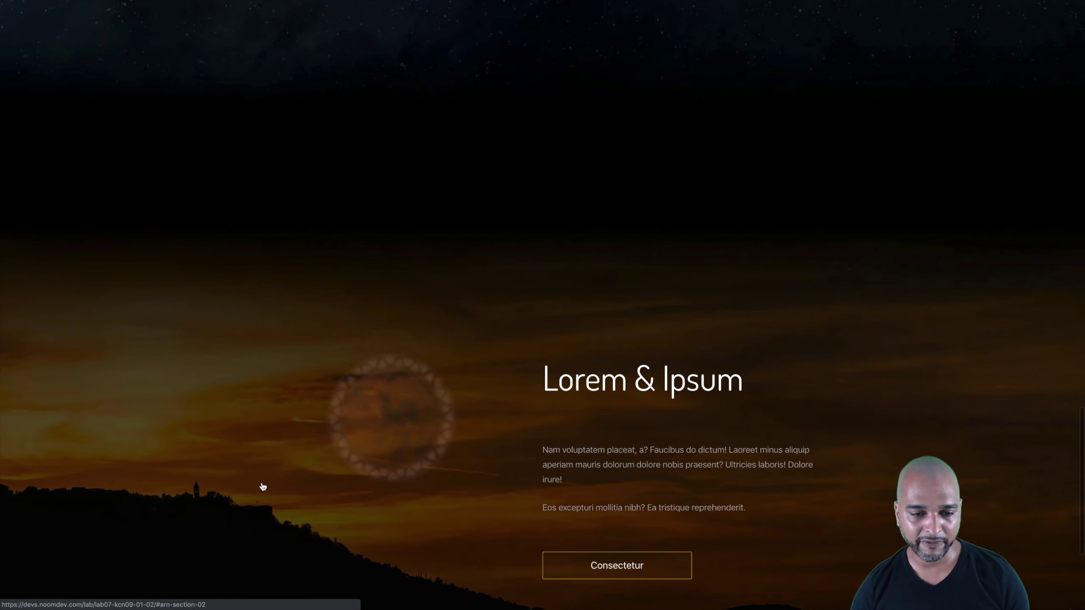
{"action": "scroll", "coordinate": [210, 425], "scroll_direction": "up", "scroll_amount": 1}
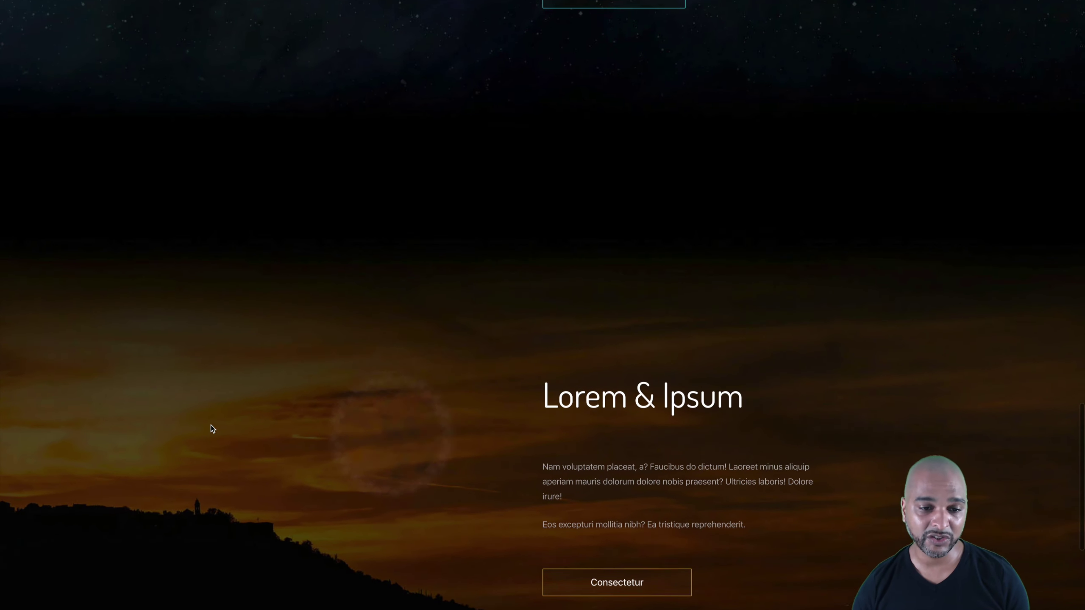
{"action": "scroll", "coordinate": [210, 426], "scroll_direction": "down", "scroll_amount": 1}
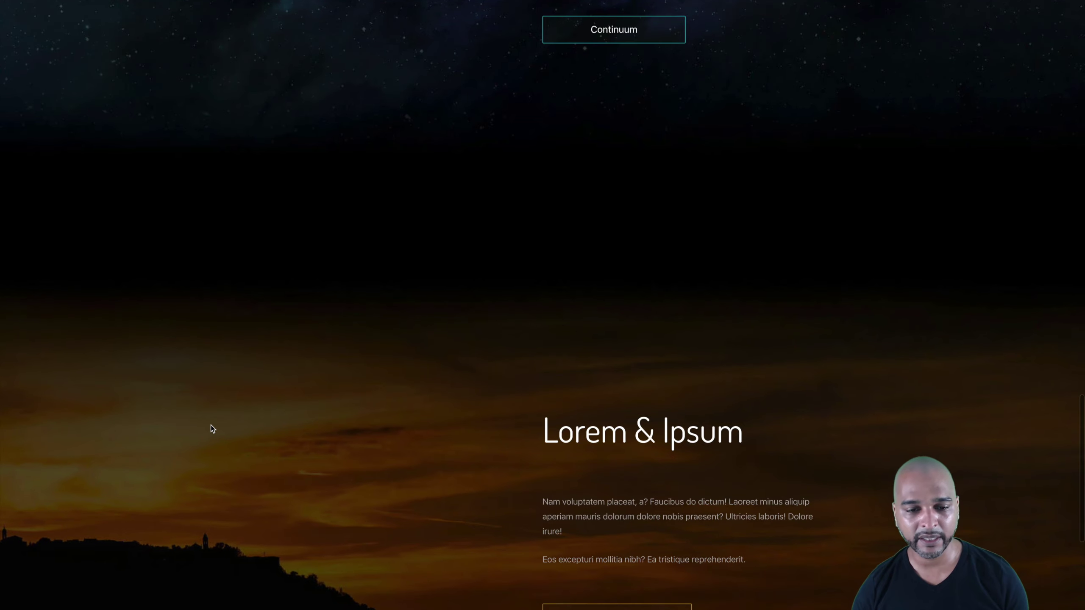
{"action": "scroll", "coordinate": [210, 426], "scroll_direction": "down", "scroll_amount": 1}
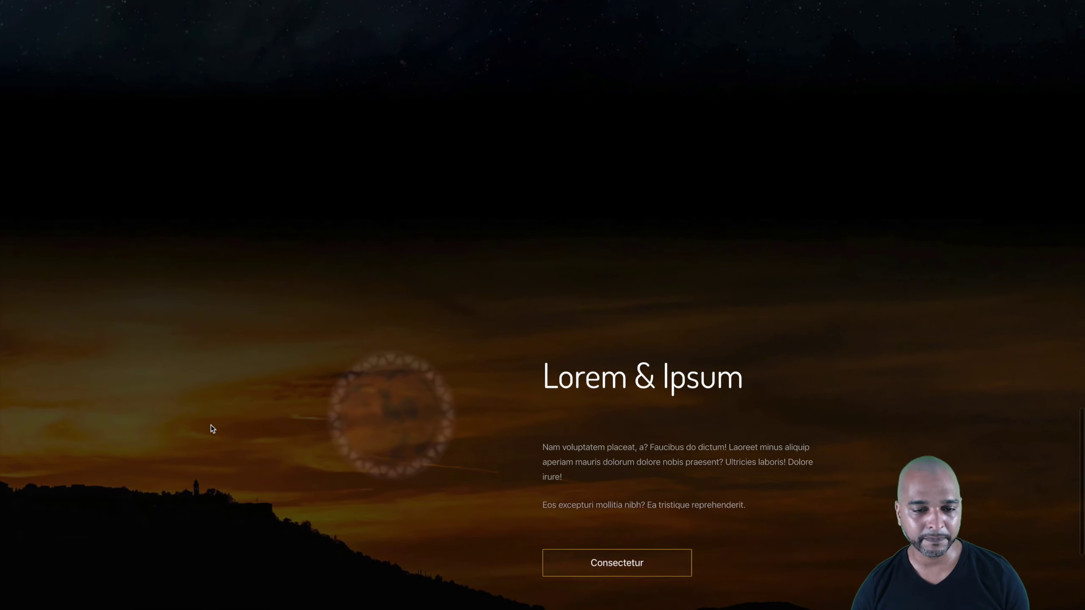
{"action": "scroll", "coordinate": [211, 425], "scroll_direction": "down", "scroll_amount": 1}
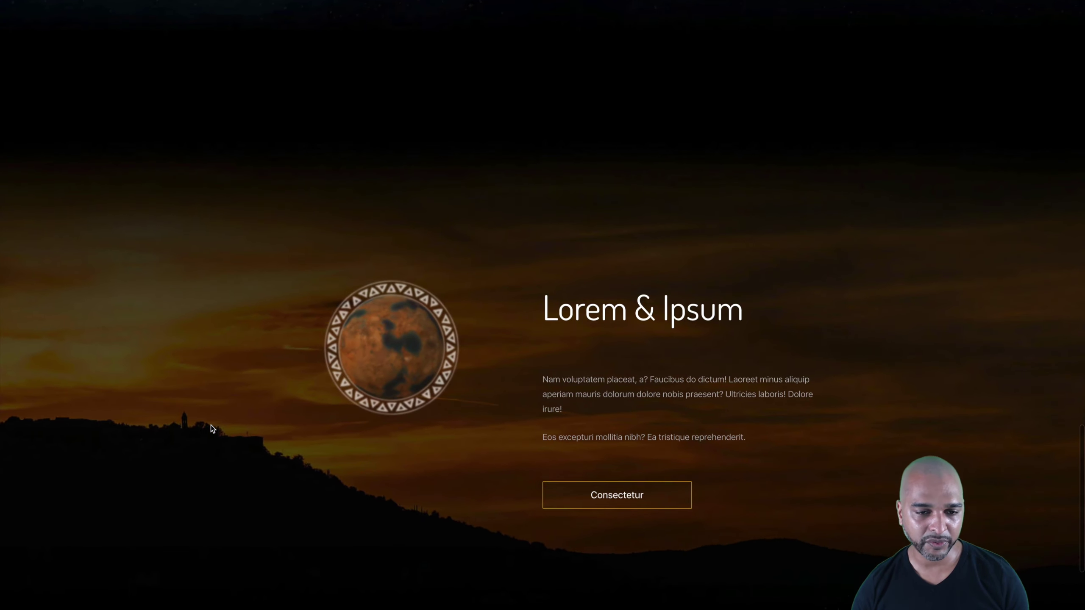
{"action": "scroll", "coordinate": [210, 425], "scroll_direction": "up", "scroll_amount": 1}
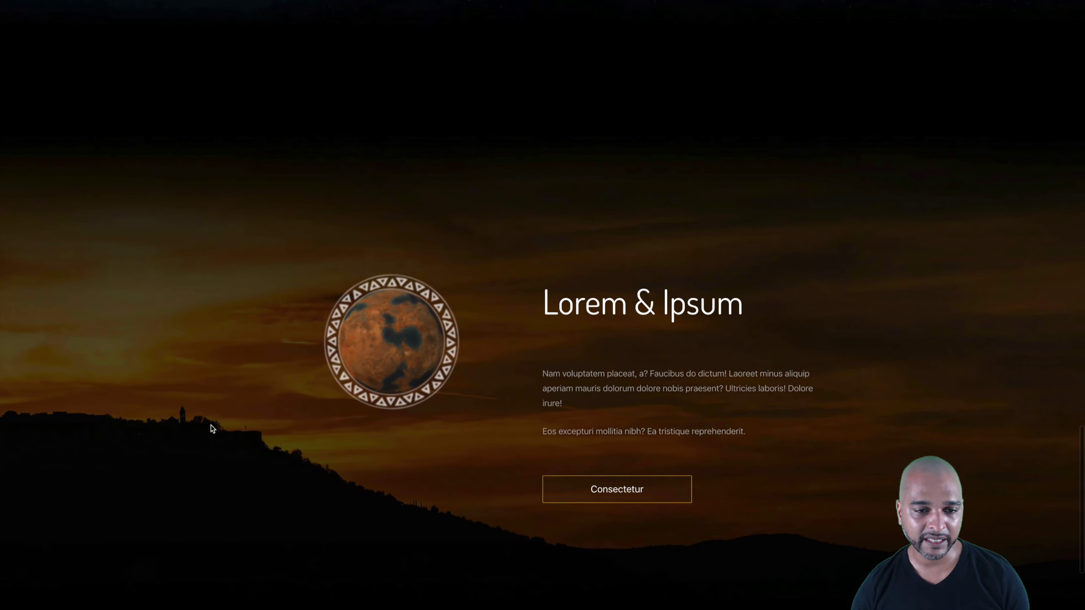
{"action": "scroll", "coordinate": [210, 426], "scroll_direction": "down", "scroll_amount": 2}
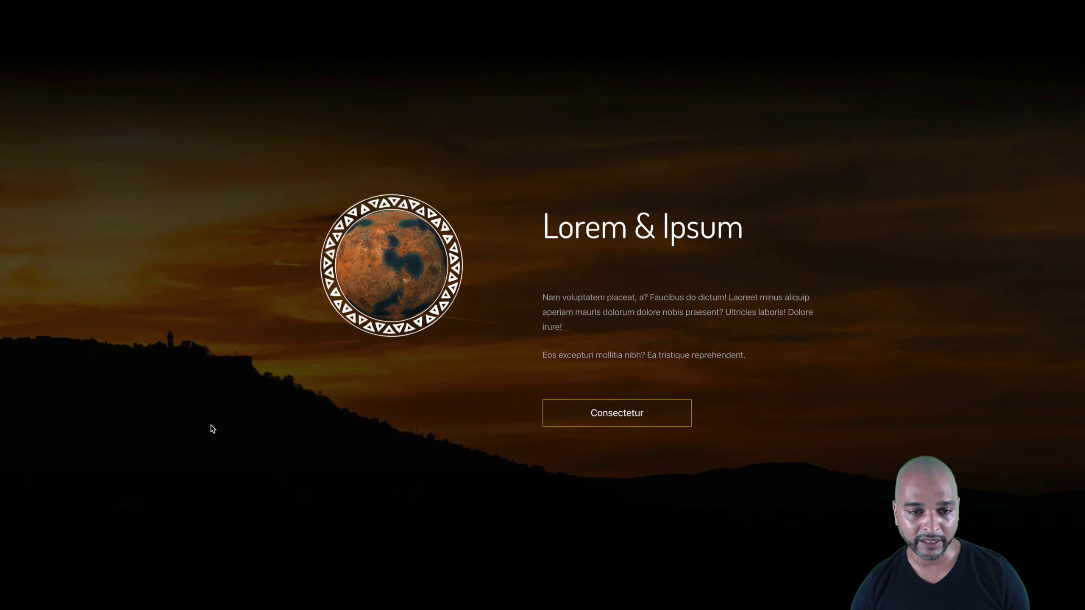
{"action": "scroll", "coordinate": [210, 426], "scroll_direction": "down", "scroll_amount": 1}
{"action": "scroll", "coordinate": [211, 426], "scroll_direction": "up", "scroll_amount": 1}
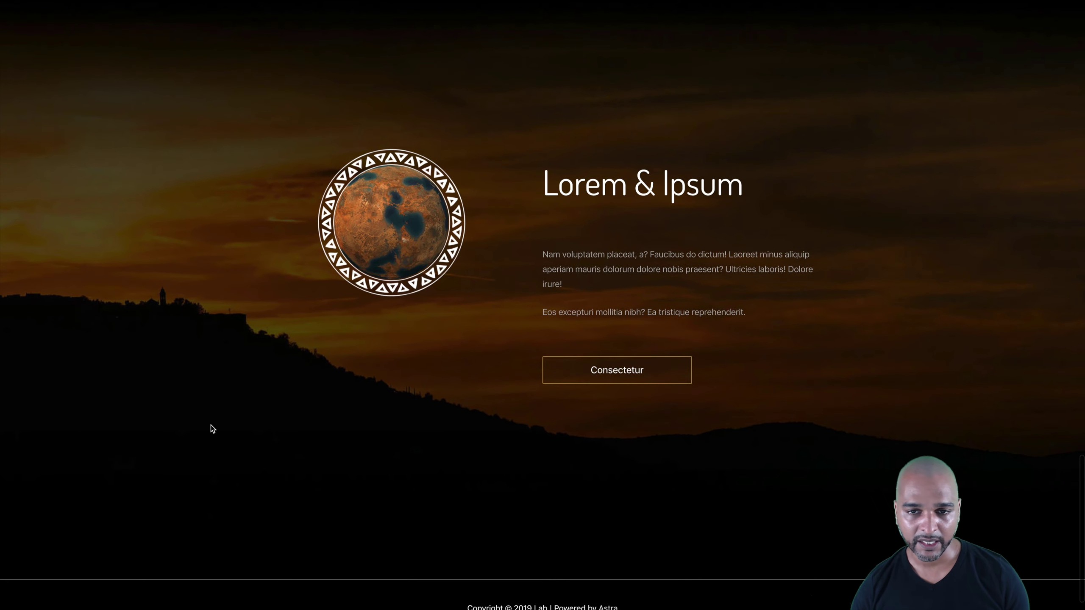